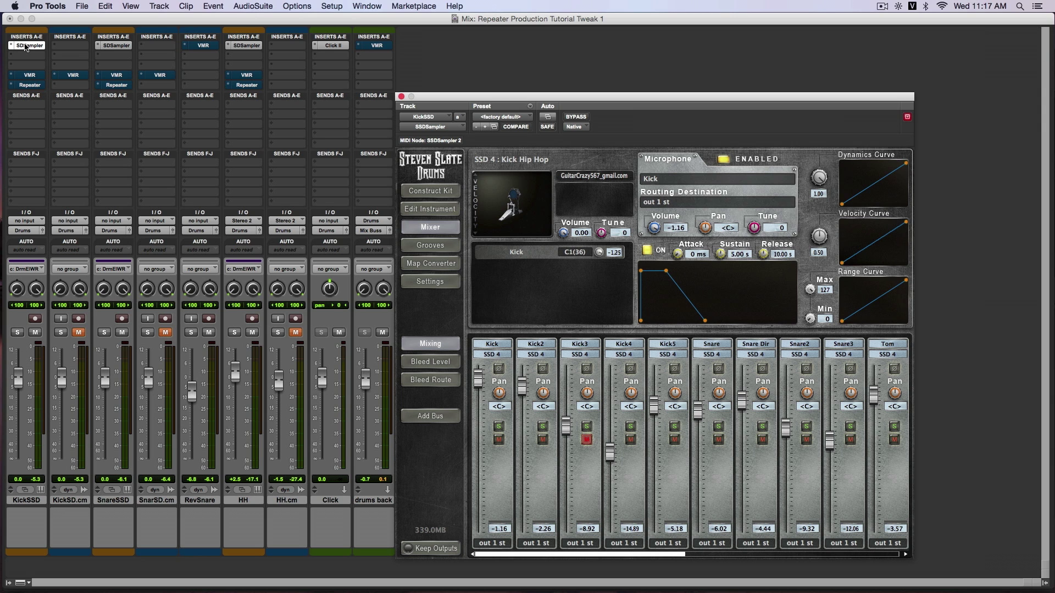
Step: Solo the KickSSD track and examine the Kick, Kick4 and Kick5 channels in its drum sampler's mixer
click(17, 332)
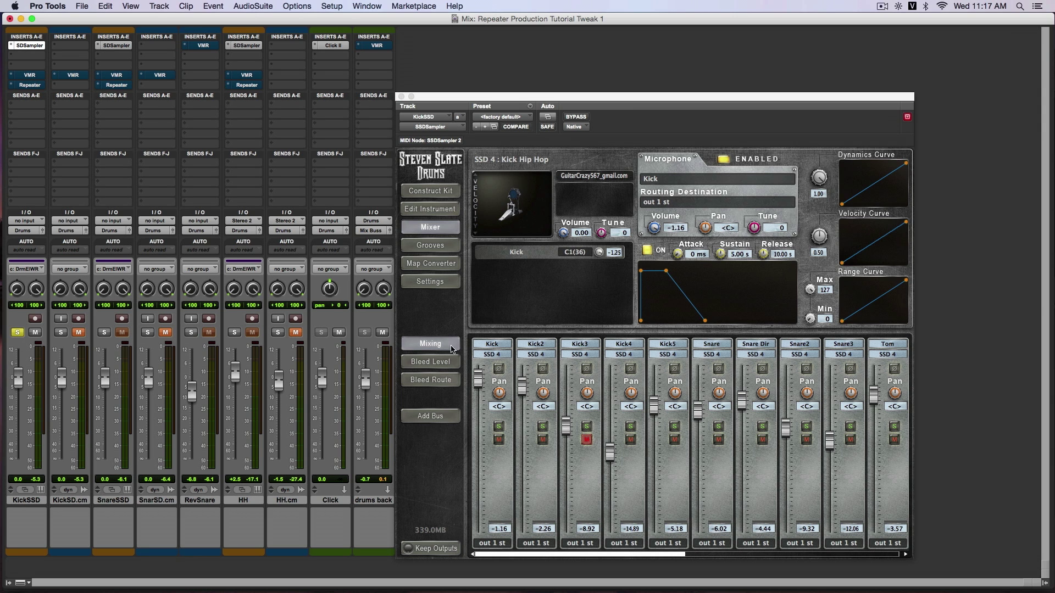
click(483, 470)
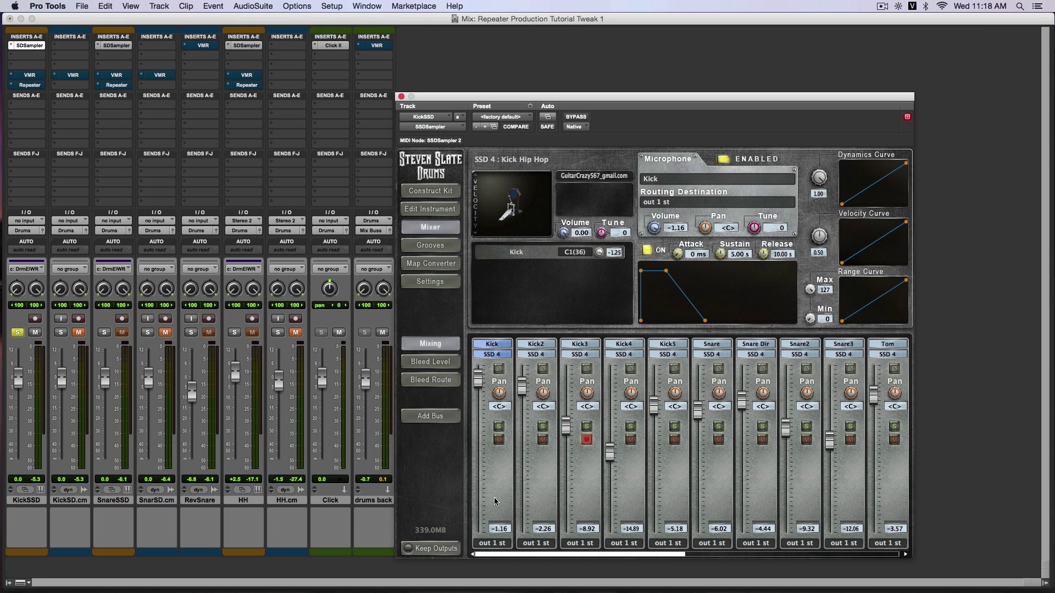
click(618, 484)
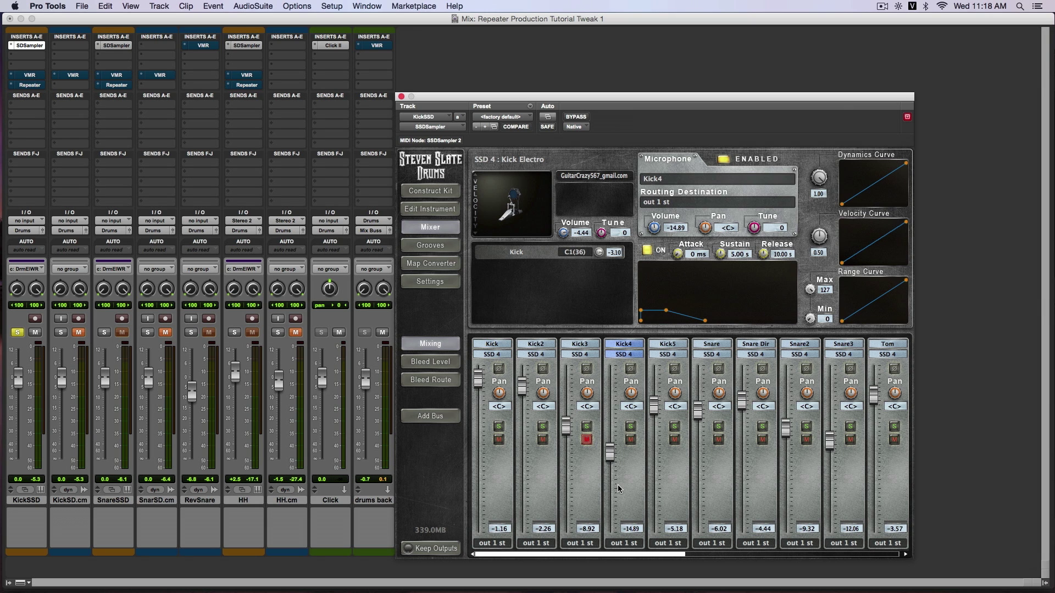
click(662, 483)
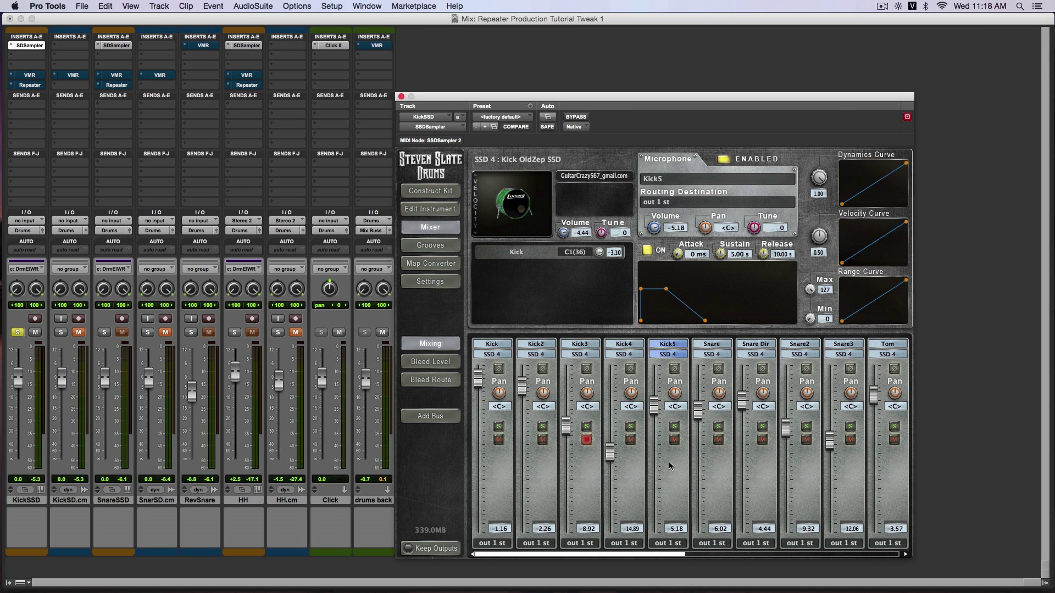
Step: Activate KickSSD's Virtual Mix Rack with its CS-Lift, Monster, FG-73 and FG-N modules on, and compare the rack against bypass
click(38, 75)
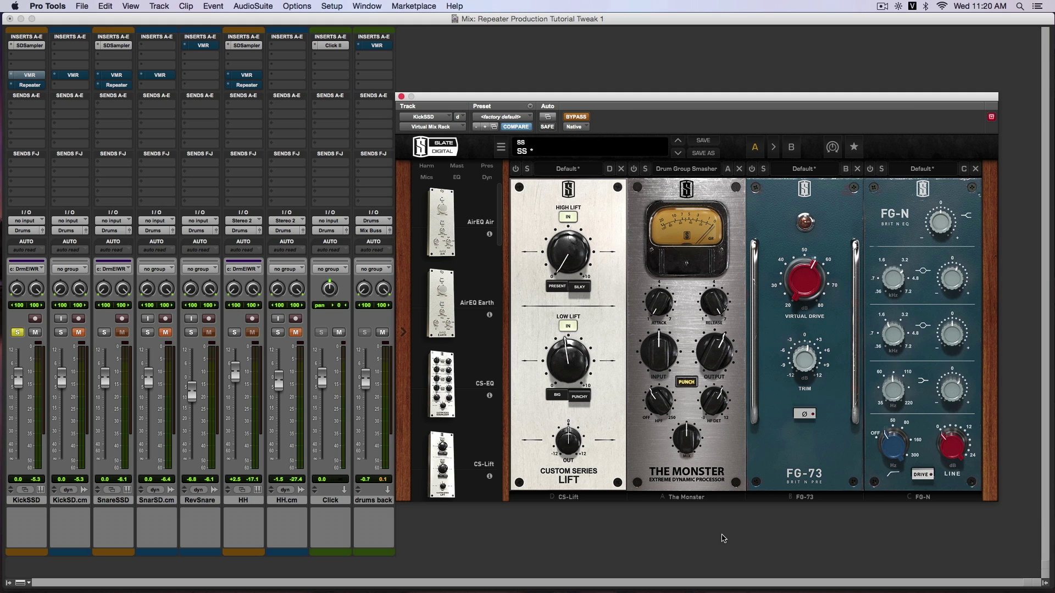
click(576, 117)
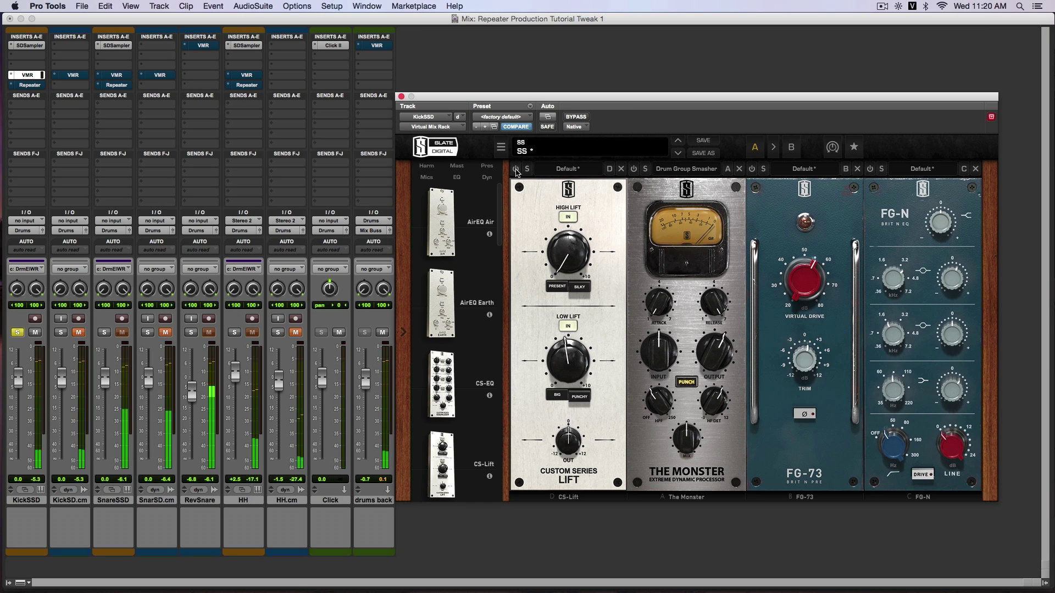
click(633, 170)
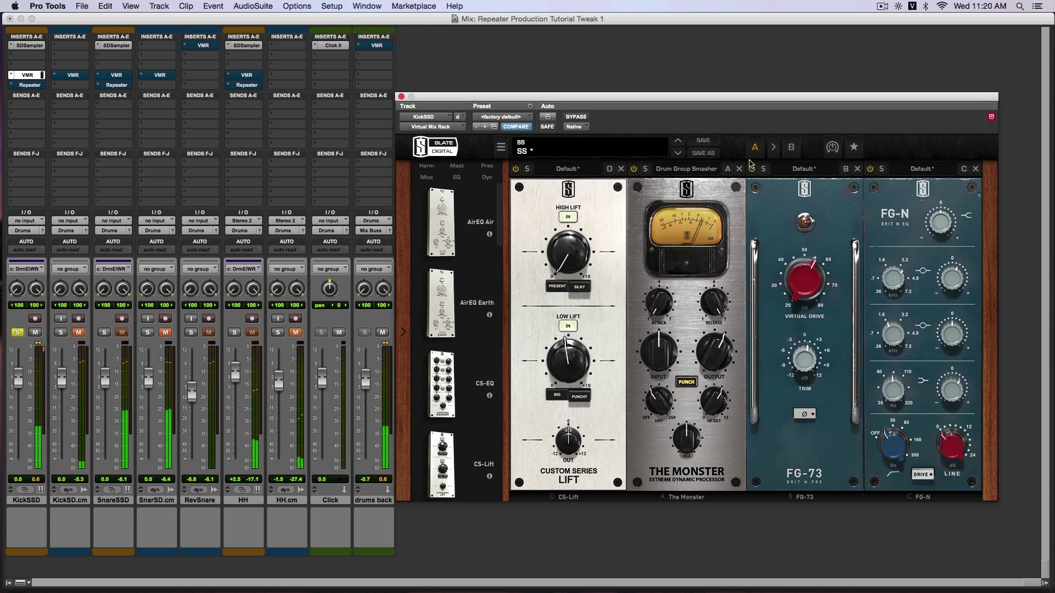
click(577, 117)
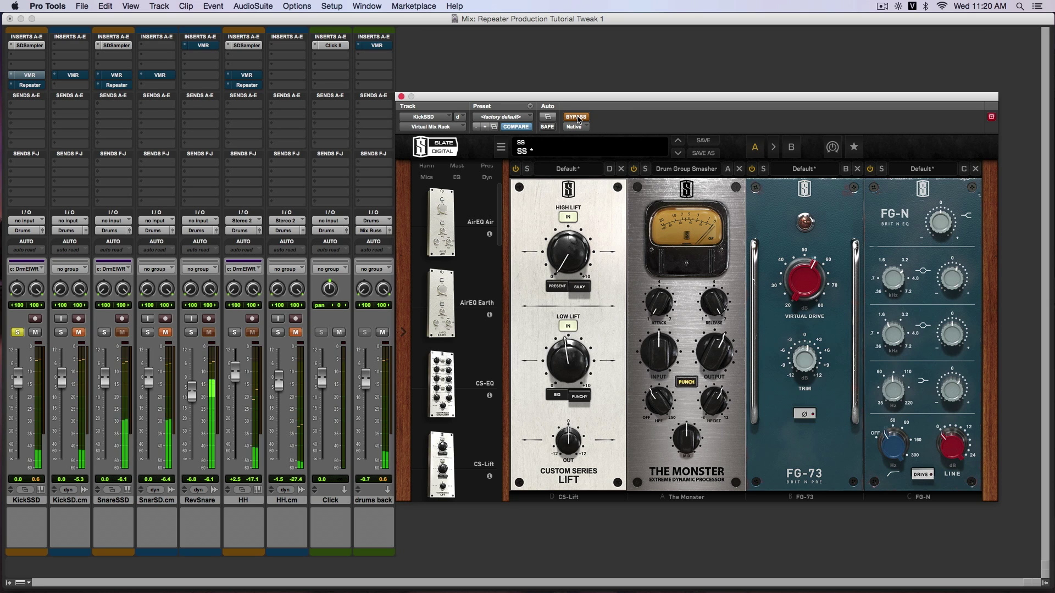
click(577, 117)
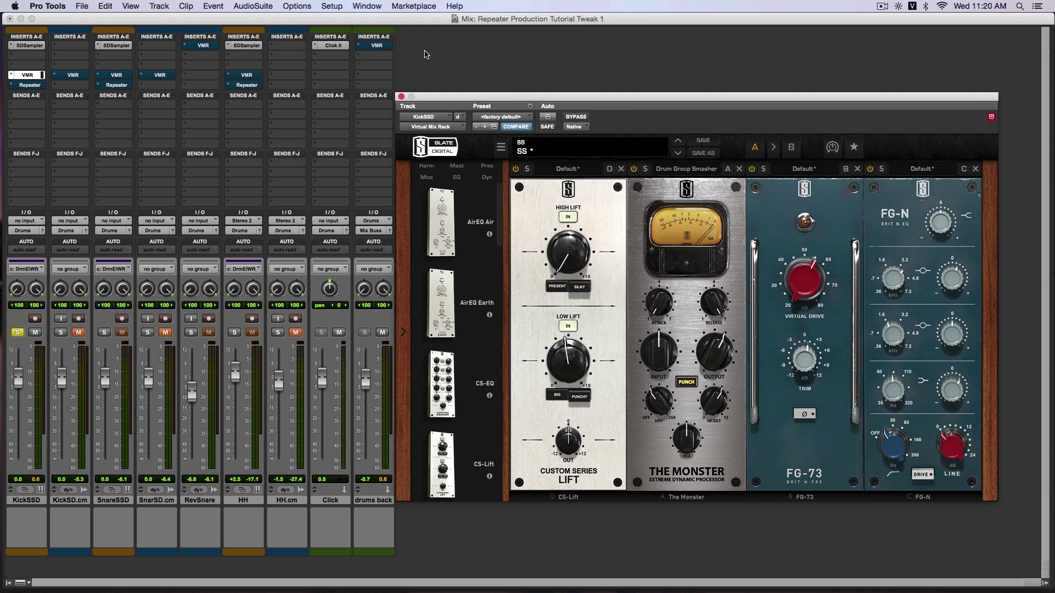
Step: Show SnareSSD's Virtual Mix Rack and solo SnareSSD in place of KickSSD
click(116, 75)
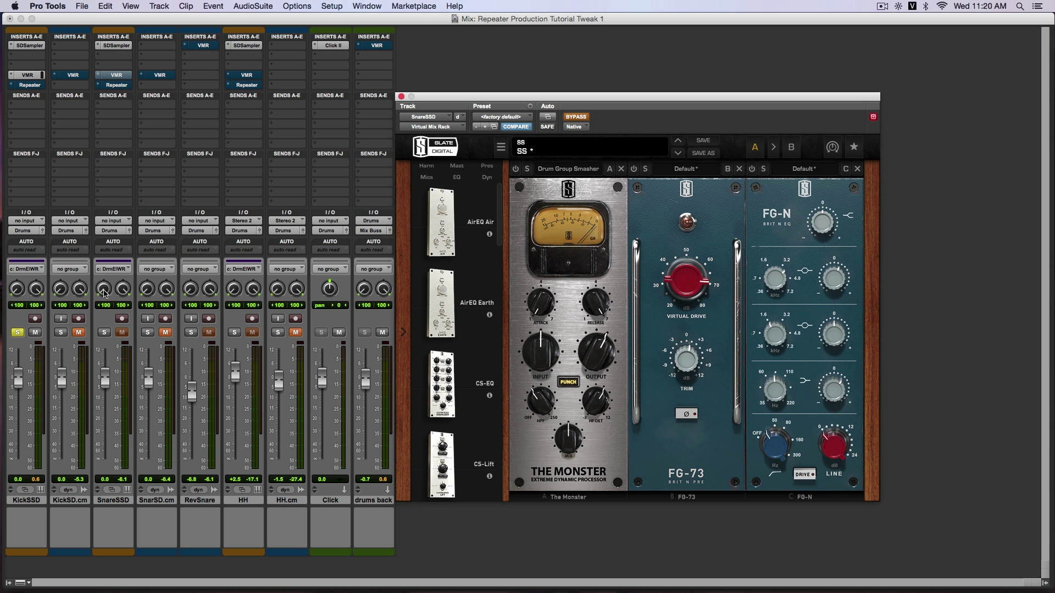
click(104, 333)
click(18, 333)
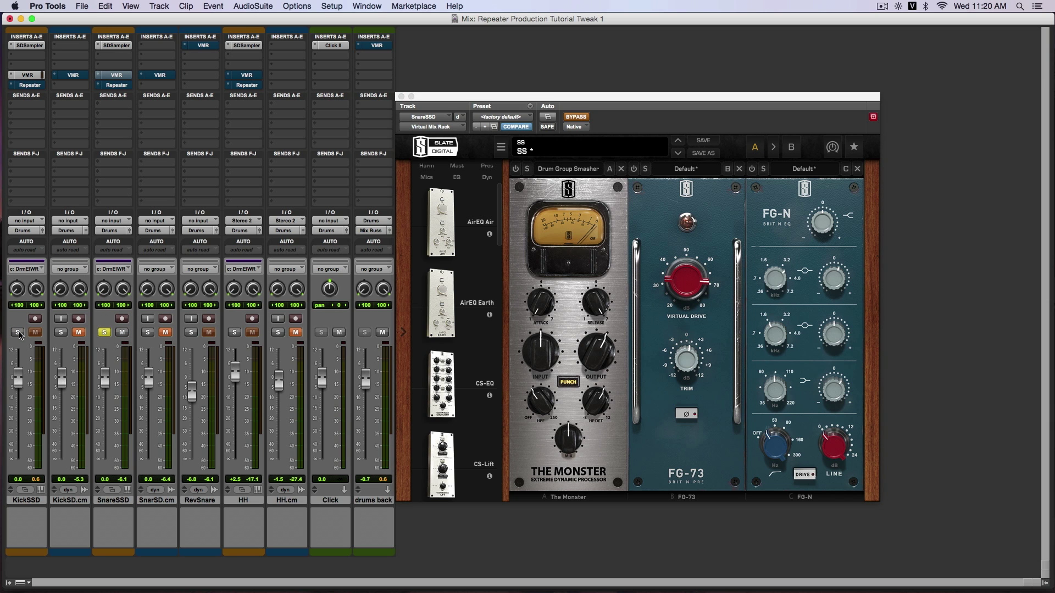
Step: Examine the Snare Dir, Snare Top, Snare2, Snare3 and Snare Btm channels in SnareSSD's drum sampler
click(116, 46)
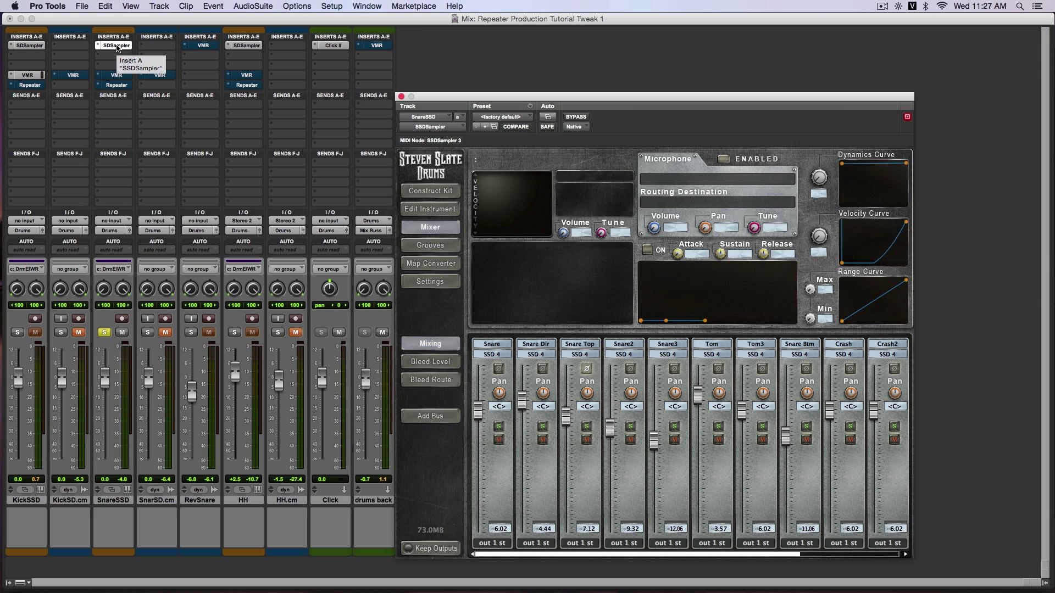
click(533, 487)
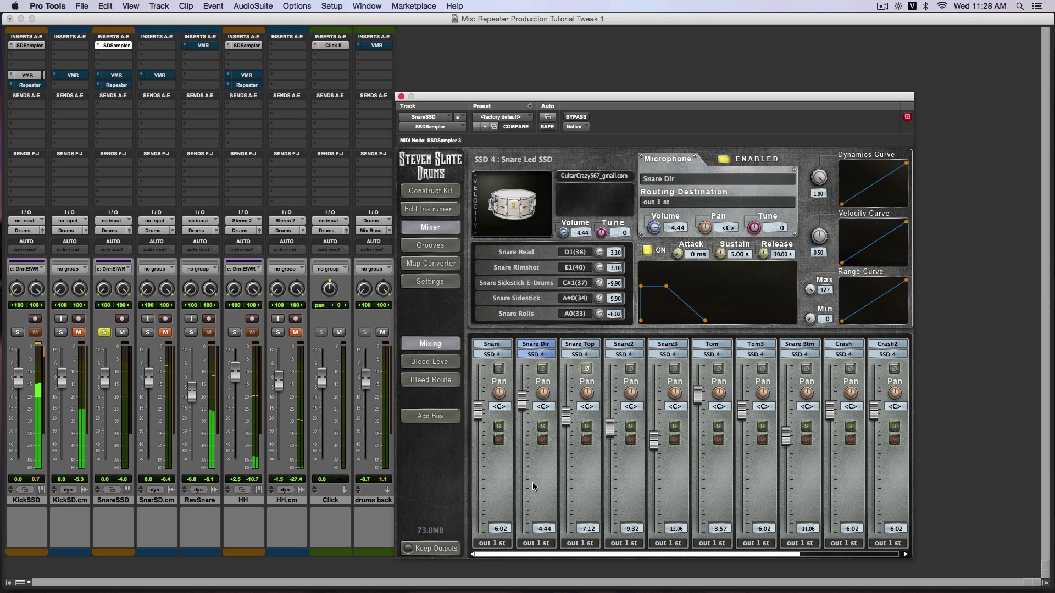
click(576, 477)
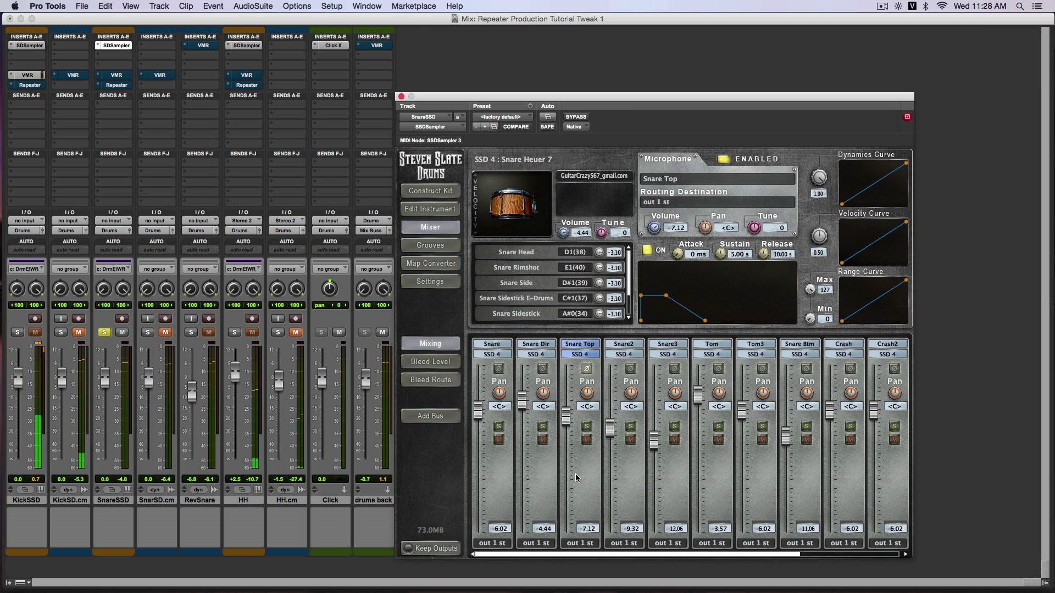
click(625, 477)
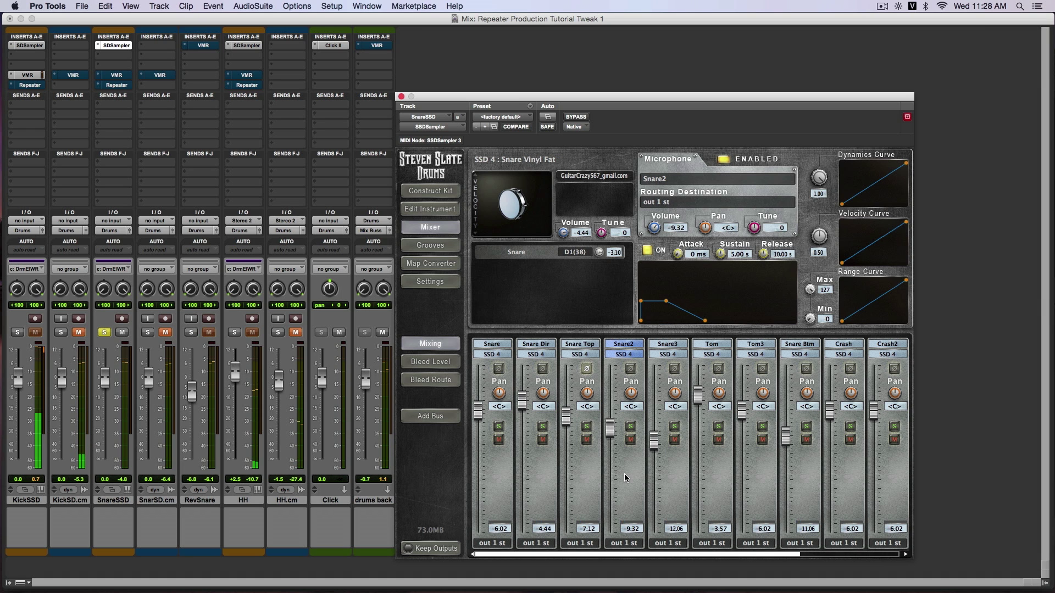
click(668, 469)
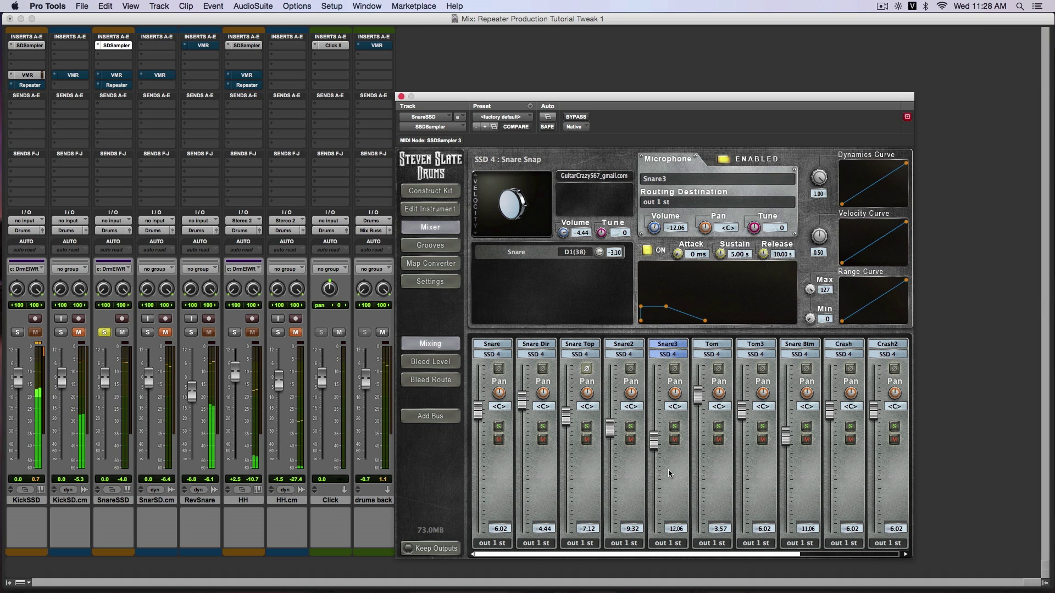
click(809, 474)
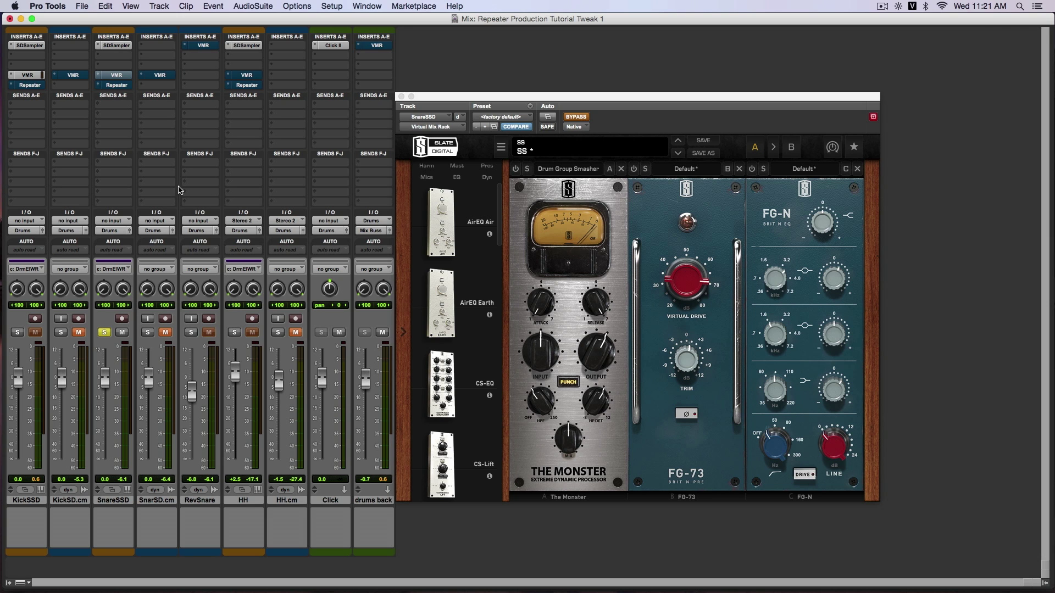
Step: Activate SnareSSD's Virtual Mix Rack with its Monster, FG-73 and FG-N modules on, and compare the rack against bypass
click(577, 117)
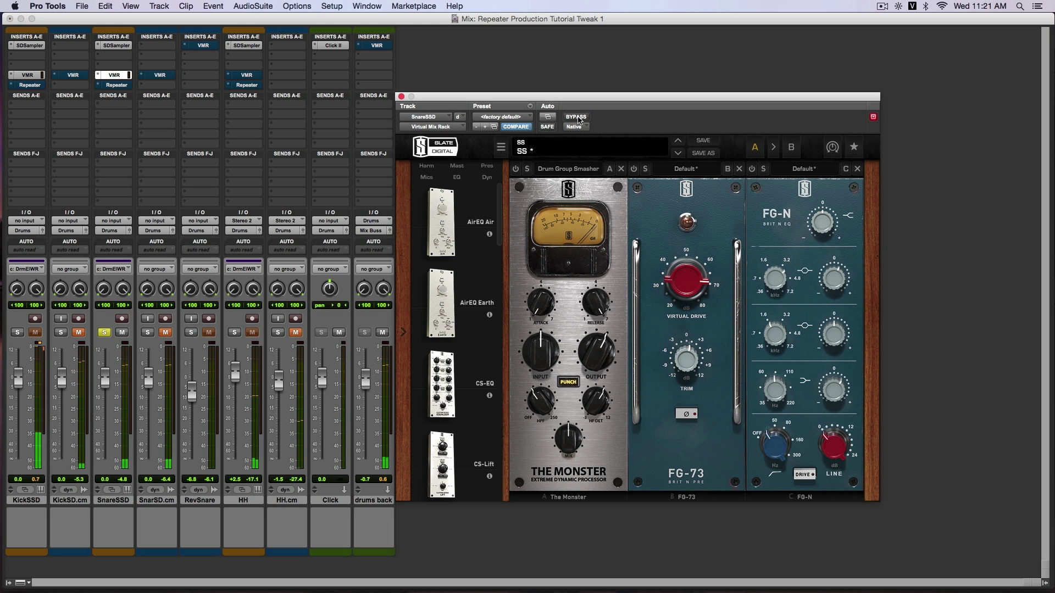
click(516, 170)
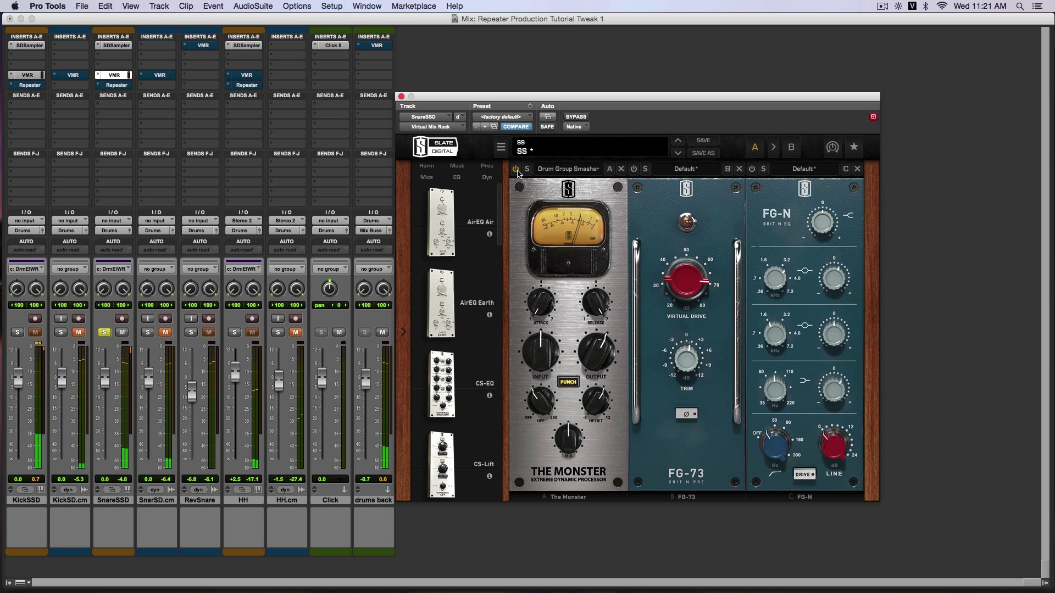
click(634, 169)
click(753, 170)
click(581, 117)
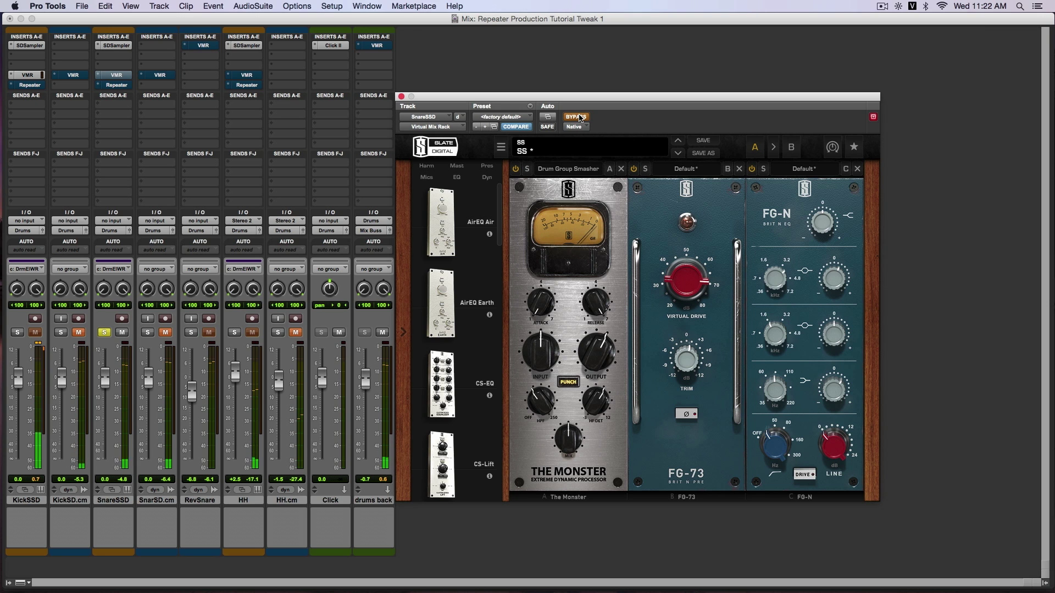
click(581, 118)
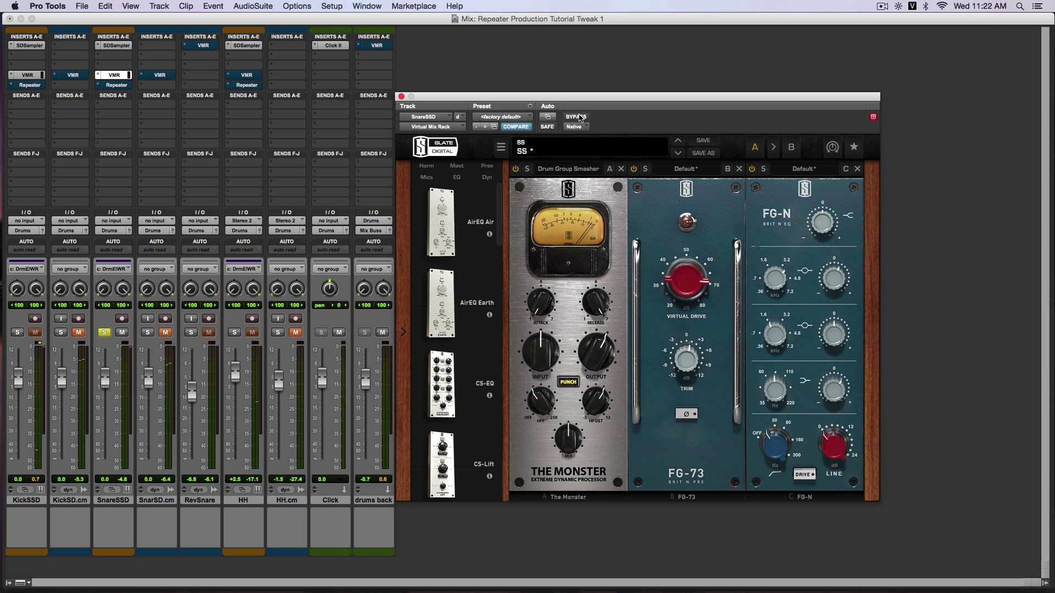
Step: Show the drum sampler of the HH track and solo HH in place of SnareSSD
click(103, 335)
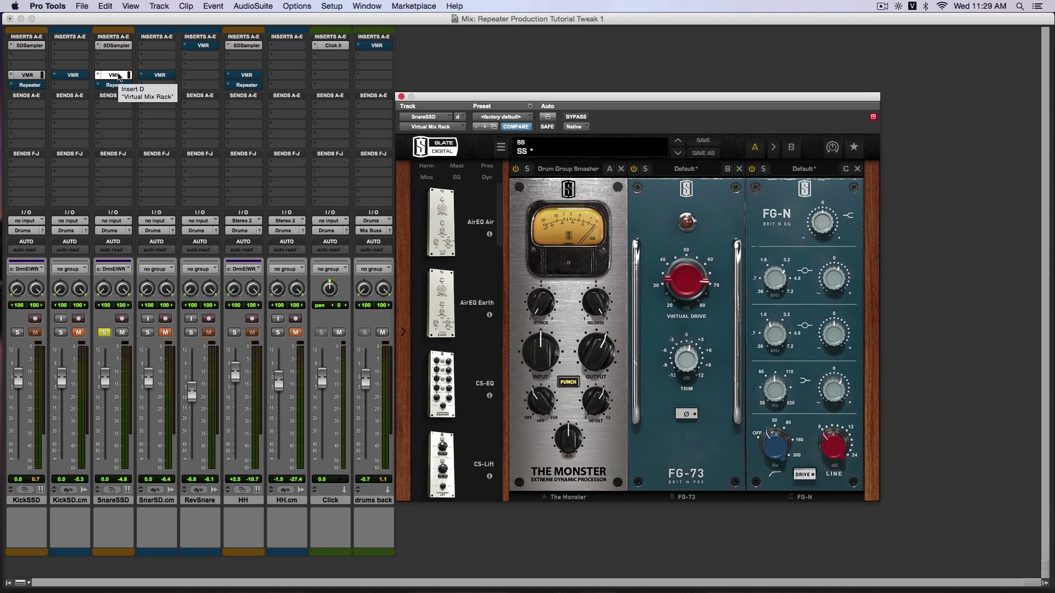
click(251, 45)
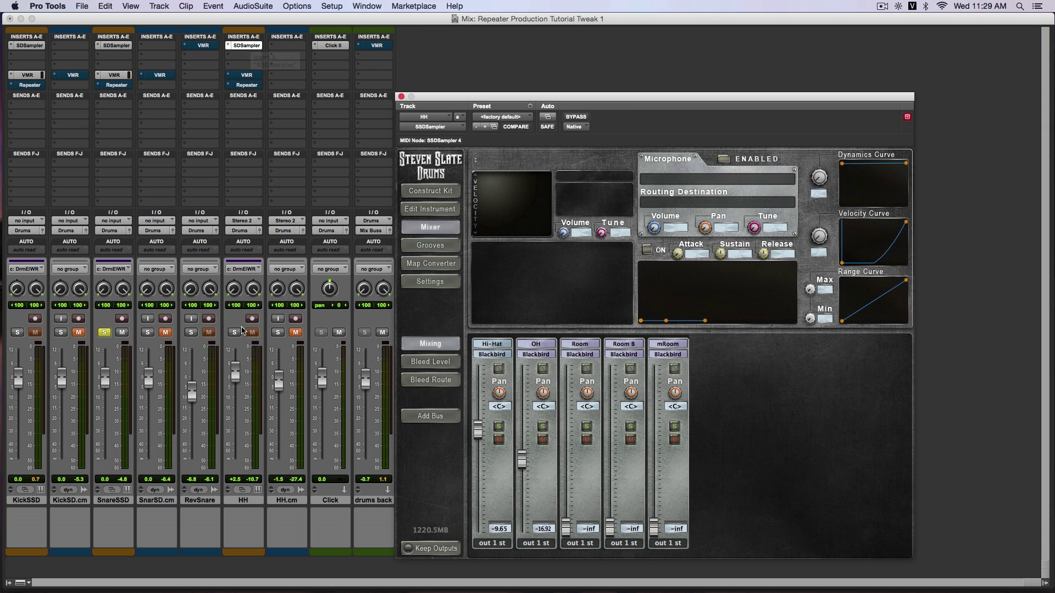
click(234, 332)
click(102, 333)
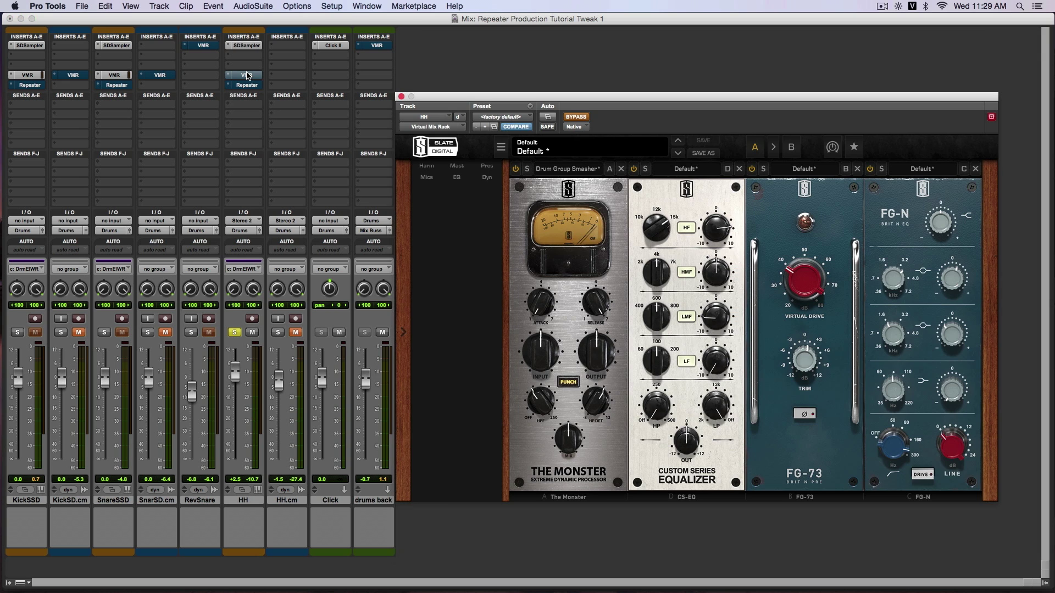
Step: Activate HH's Virtual Mix Rack with its Monster, CS-EQ, FG-73 and FG-N modules on, and compare the rack against bypass
click(246, 76)
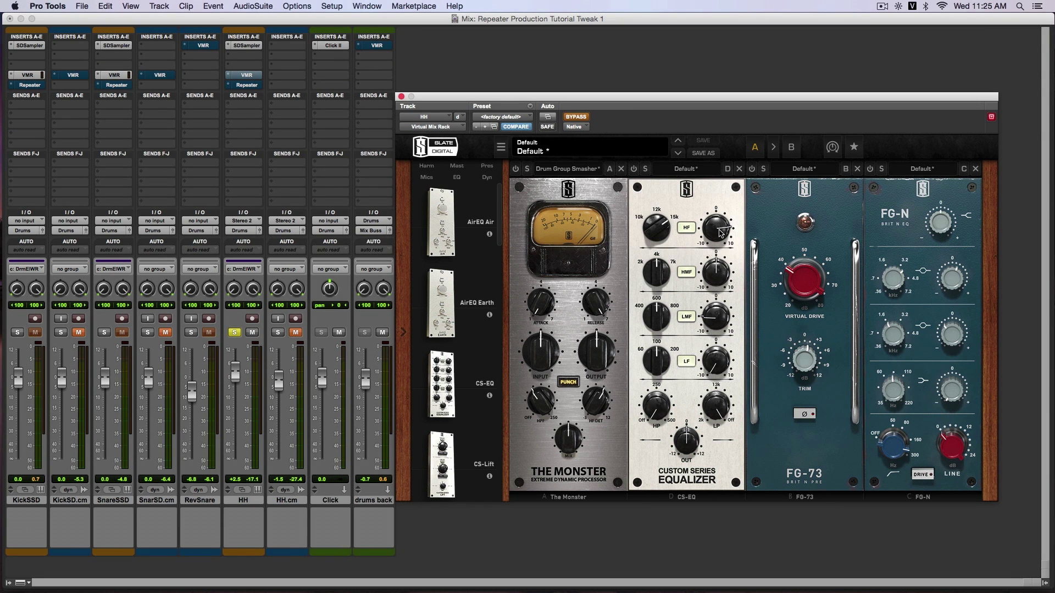
click(575, 117)
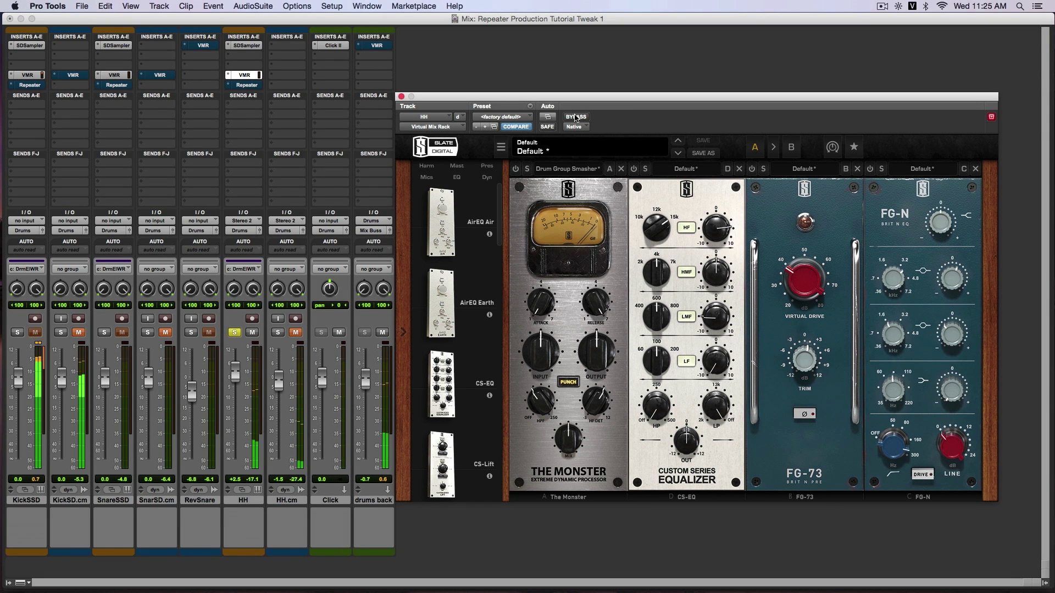
click(515, 170)
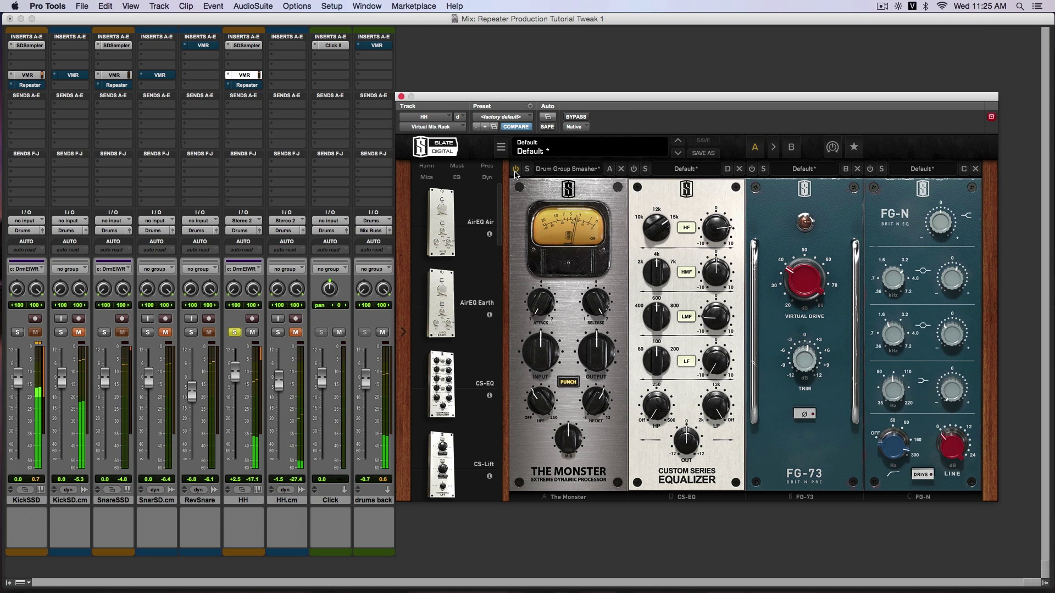
click(634, 169)
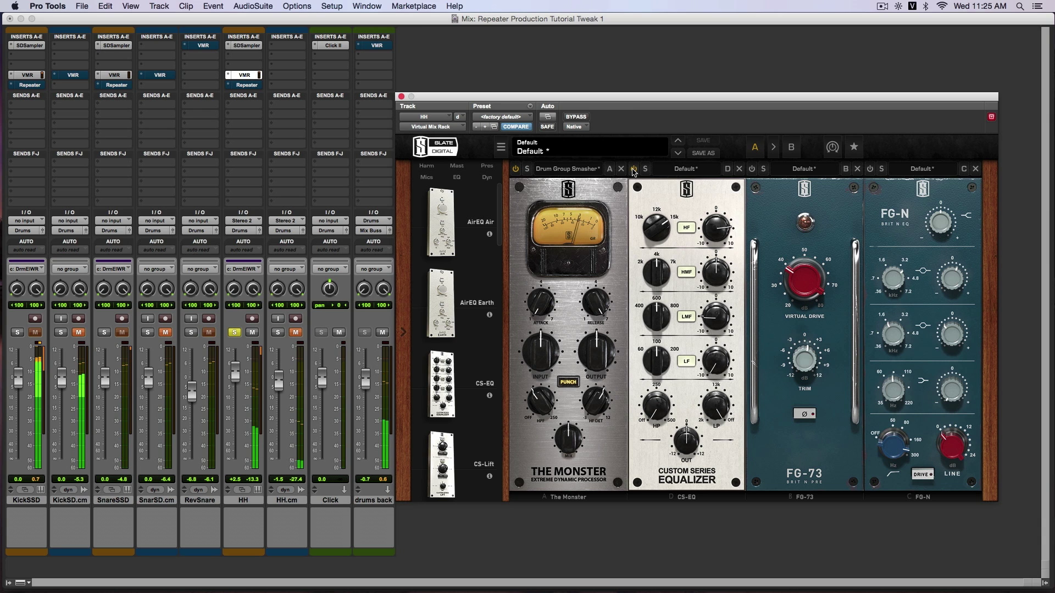
click(752, 170)
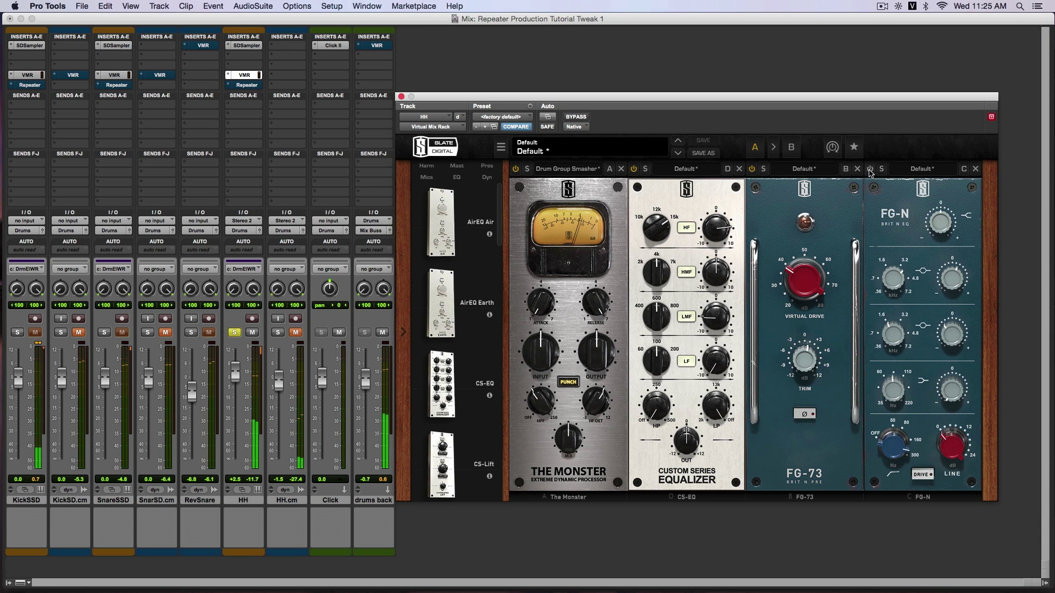
click(870, 170)
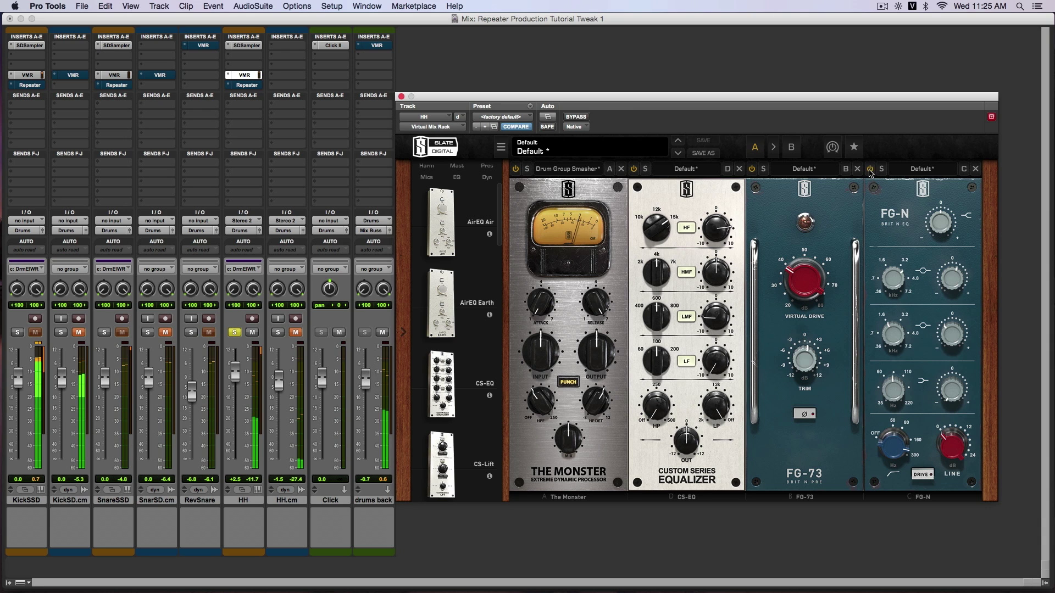
click(577, 117)
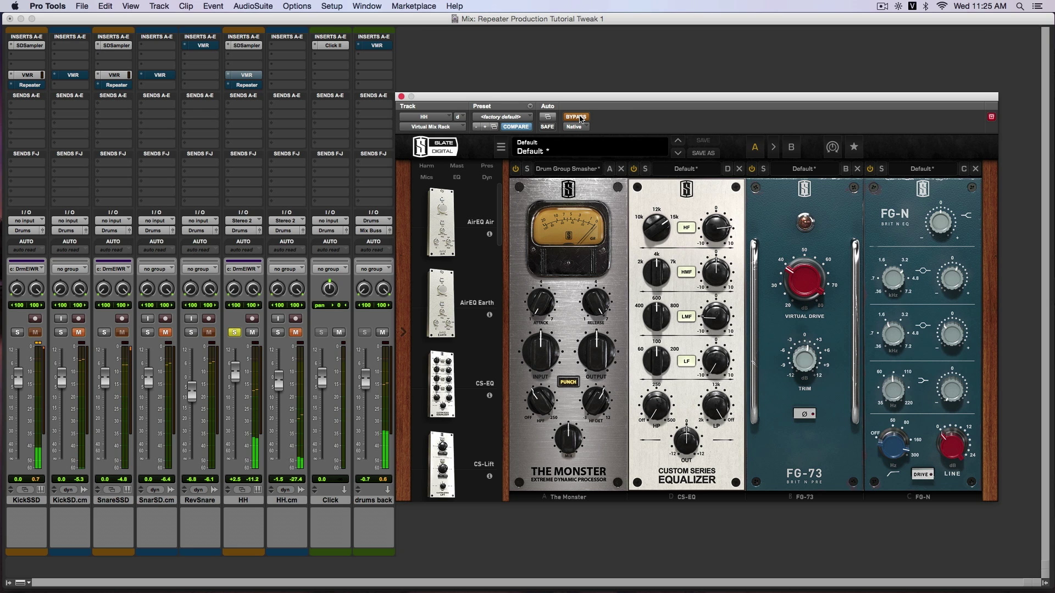
click(577, 117)
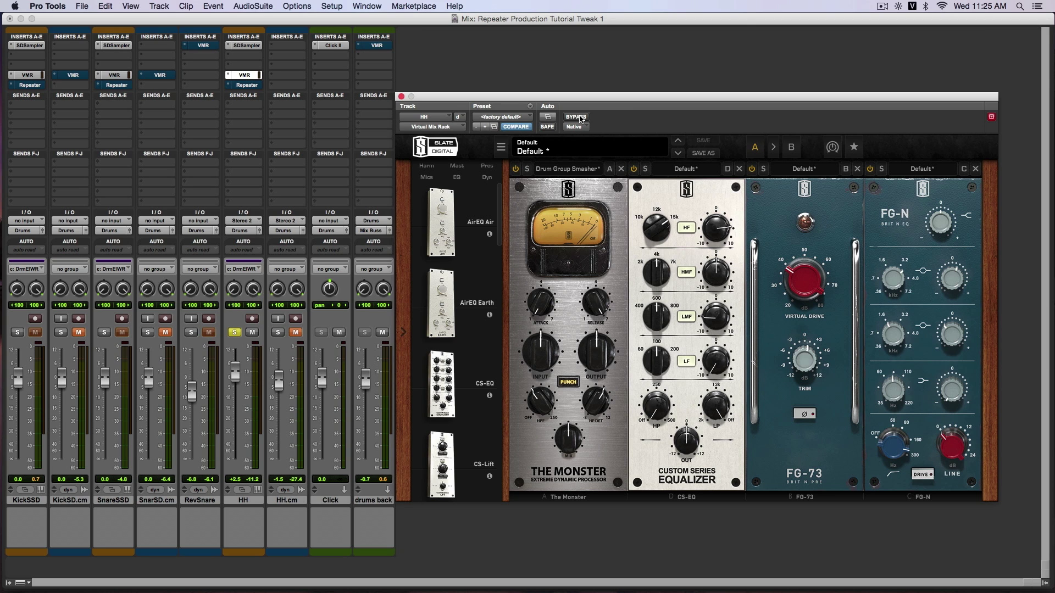
Step: Solo KickSSD and SnareSSD alongside HH, then bypass the Virtual Mix Racks on all three selected tracks at once
click(102, 333)
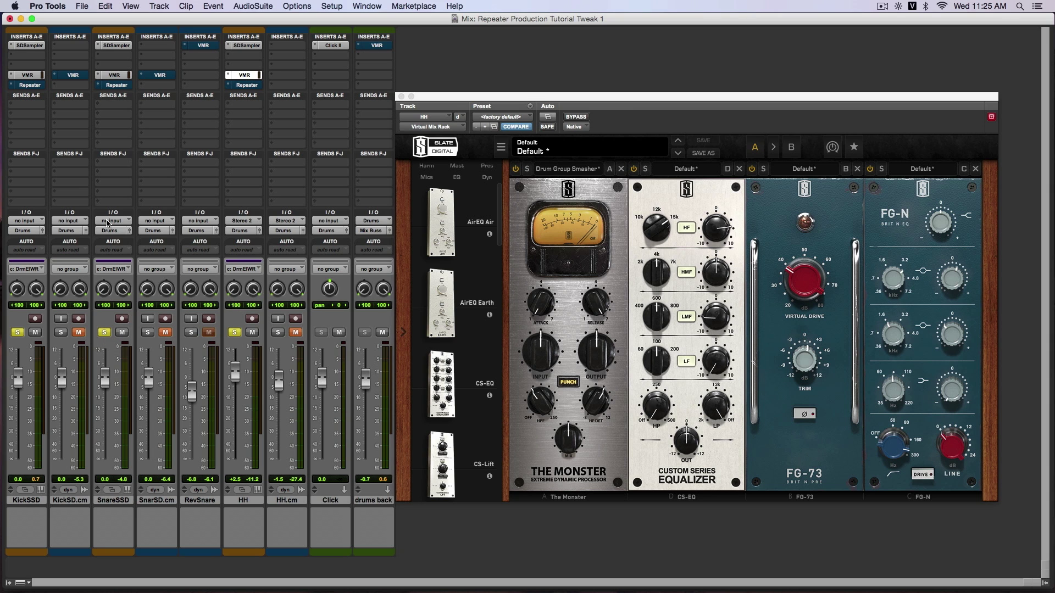
click(243, 500)
super+click(110, 501)
super+click(30, 501)
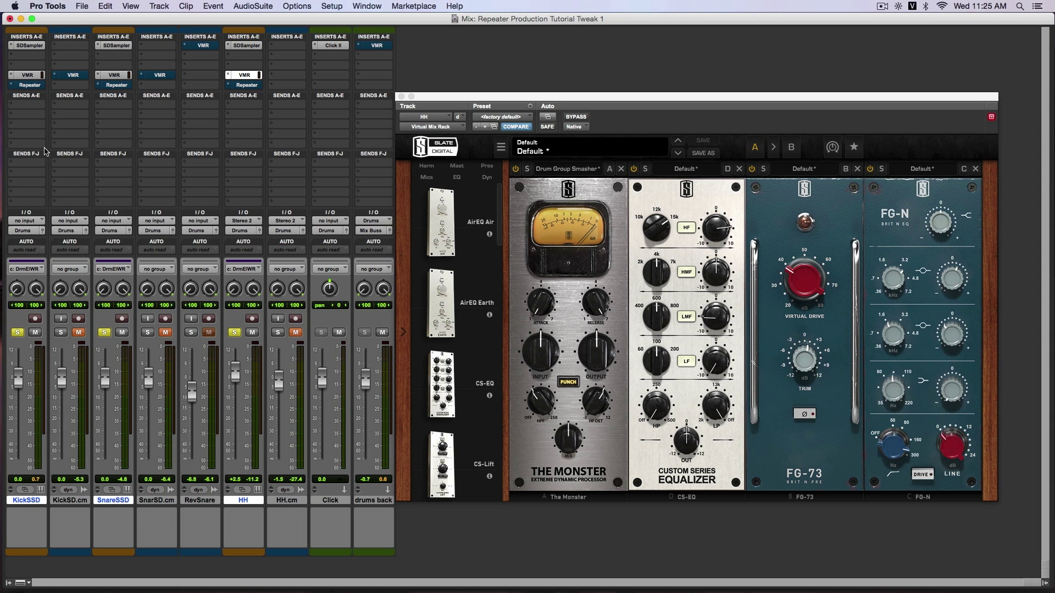
alt+shift+super+click(31, 76)
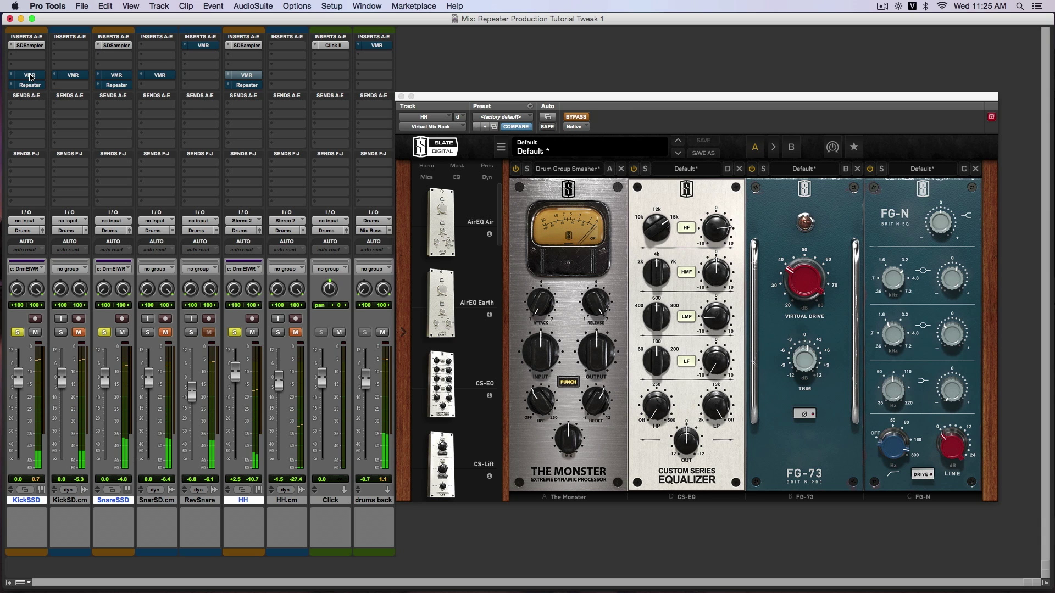
Step: Reactivate the Virtual Mix Racks on all three selected tracks at once, and view the delay models available in KickSSD's Repeater
alt+shift+super+click(30, 76)
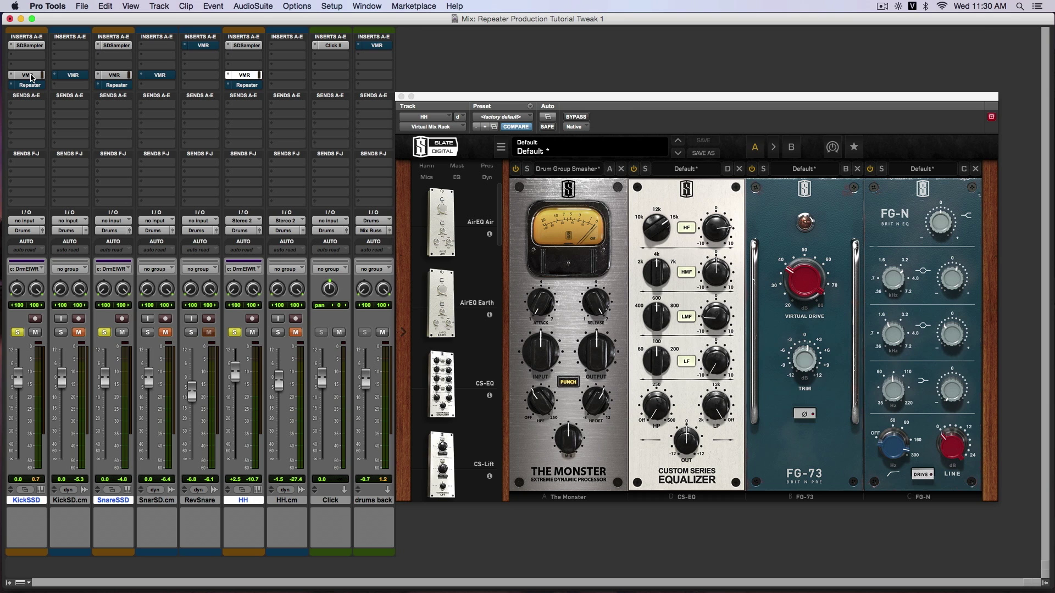
click(27, 85)
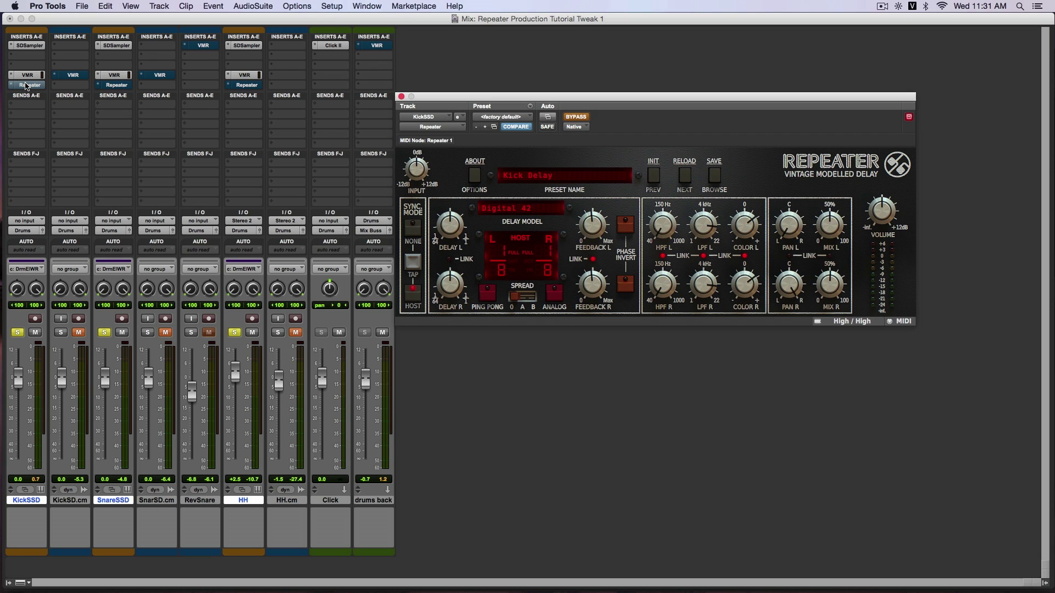
click(551, 209)
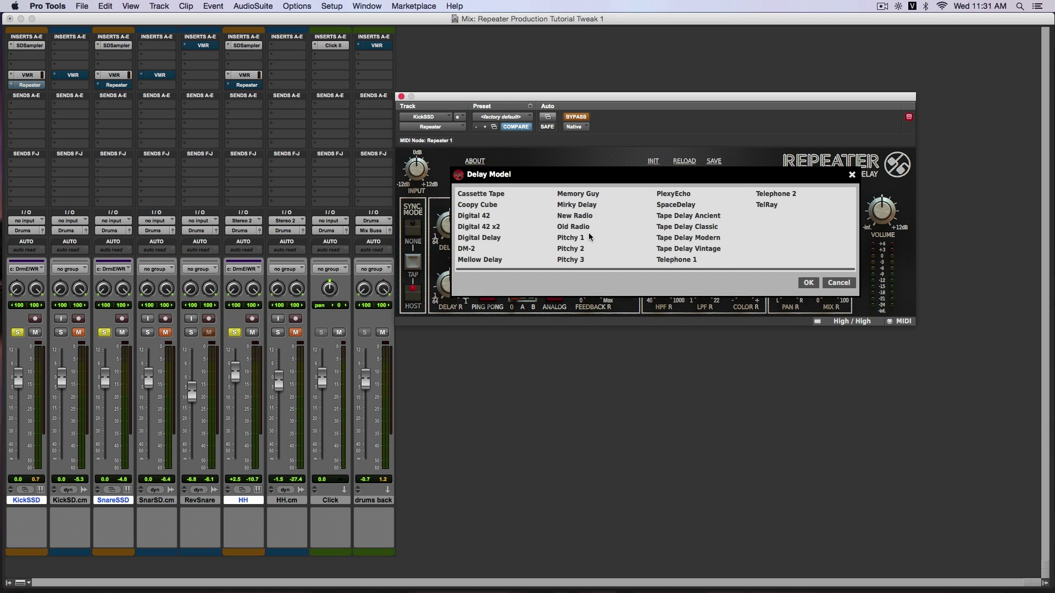
click(839, 282)
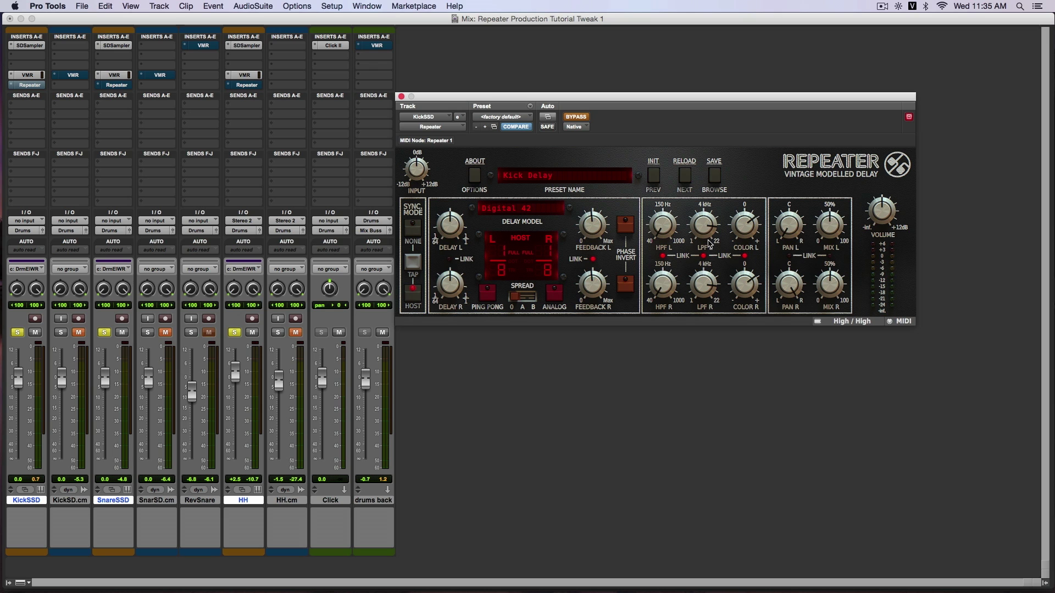
Step: Solo only KickSSD and play it with its Repeater active and the list of delay models open
drag(709, 243, 673, 241)
alt+click(235, 333)
click(17, 333)
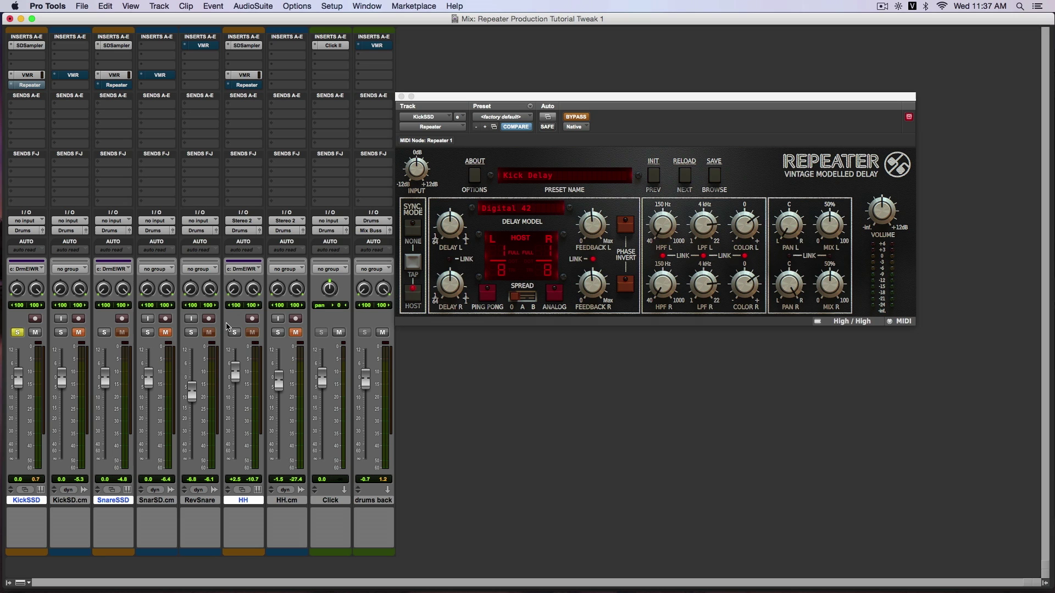
click(537, 208)
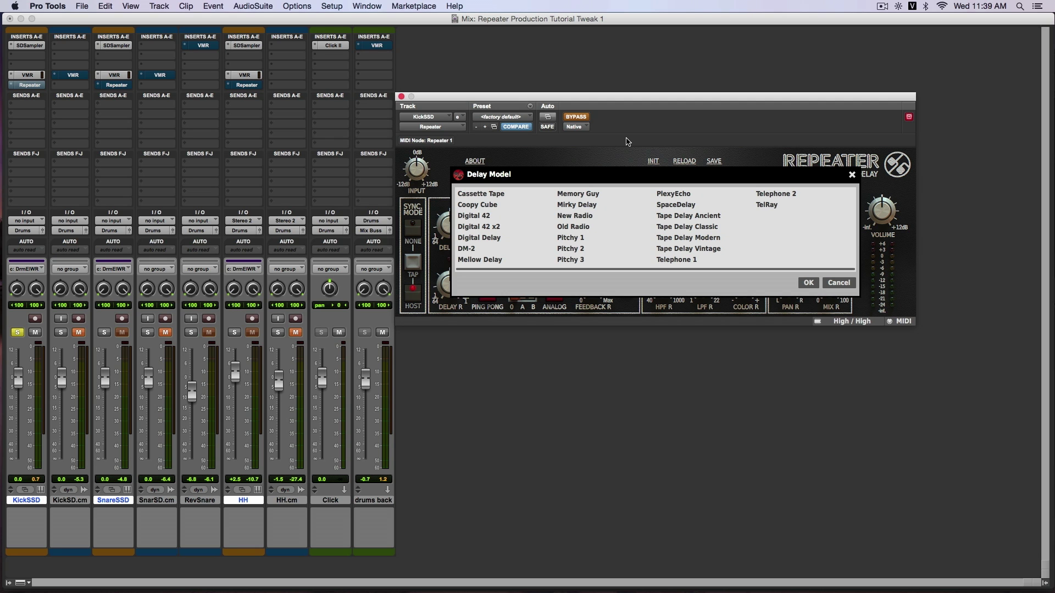
key(space)
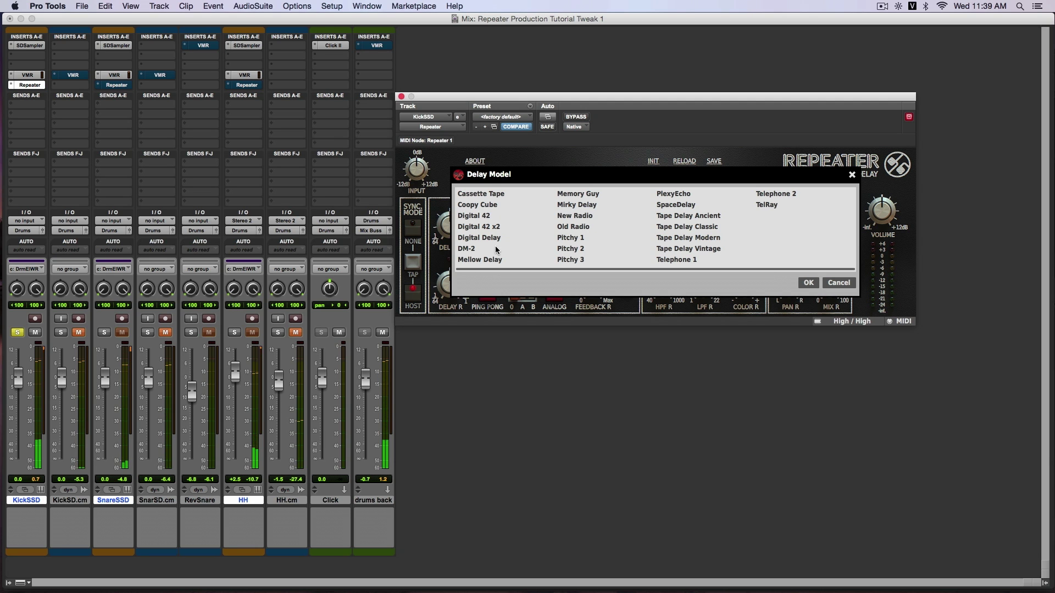
Step: Audition the DM-2, Old Radio, Memory Guy, Pitchy 1, Pitchy 3, Tape Delay Classic and TelRay models on the kick, and cancel the model choice
click(481, 249)
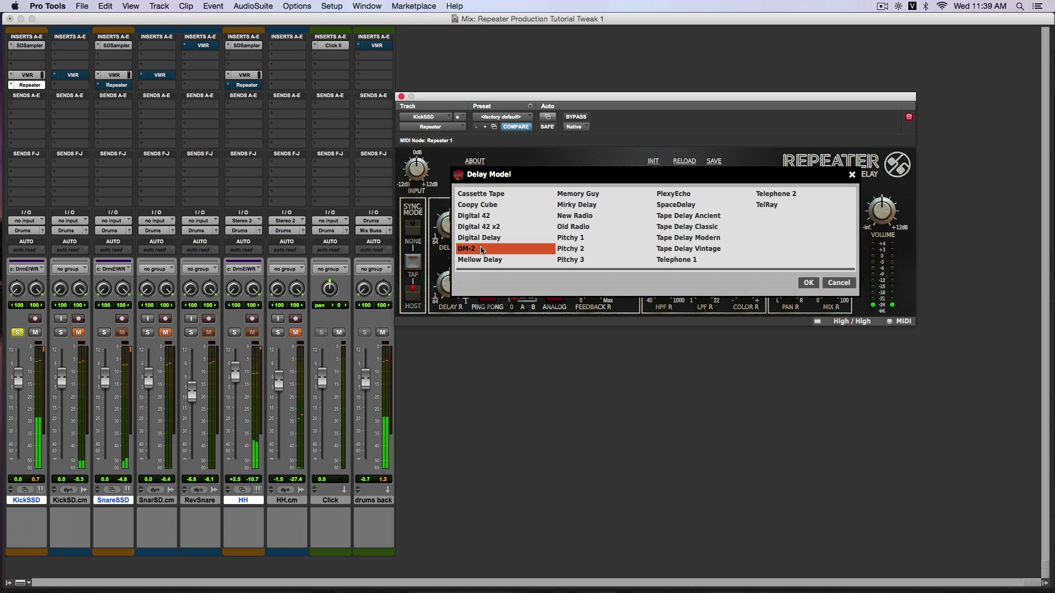
click(586, 225)
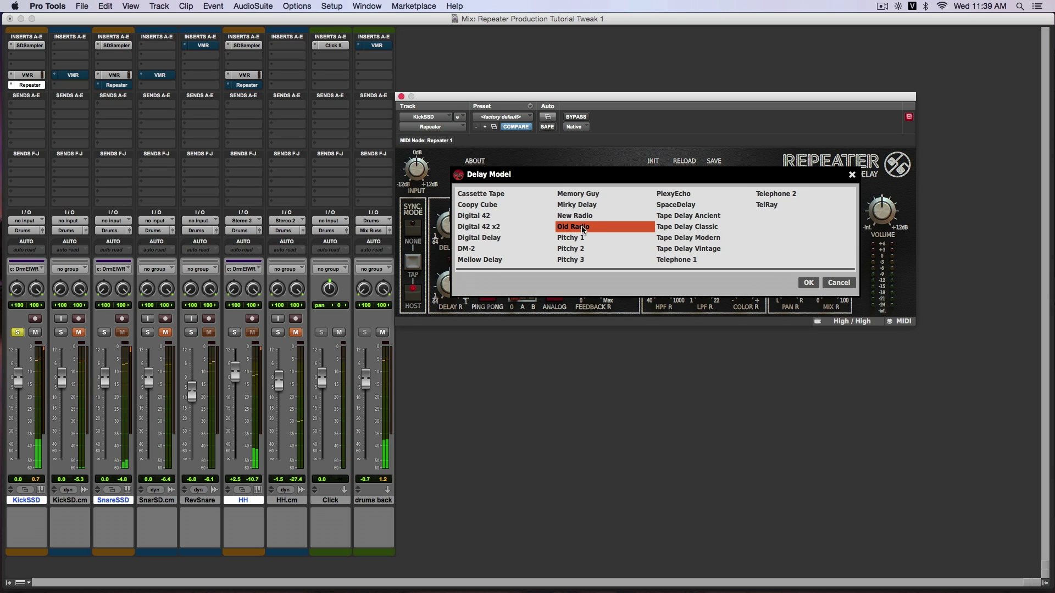
click(587, 196)
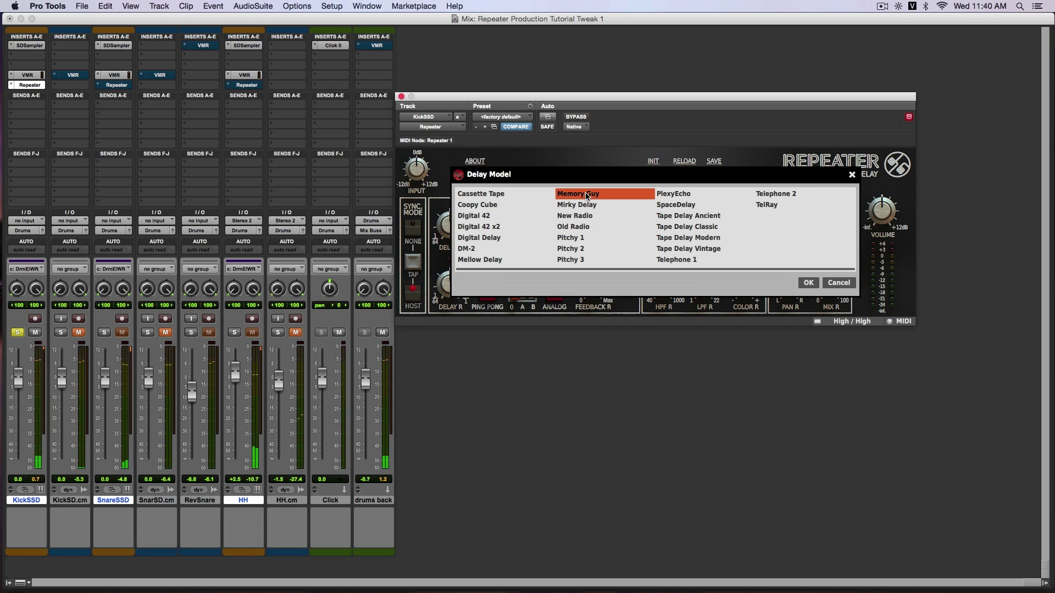
click(583, 240)
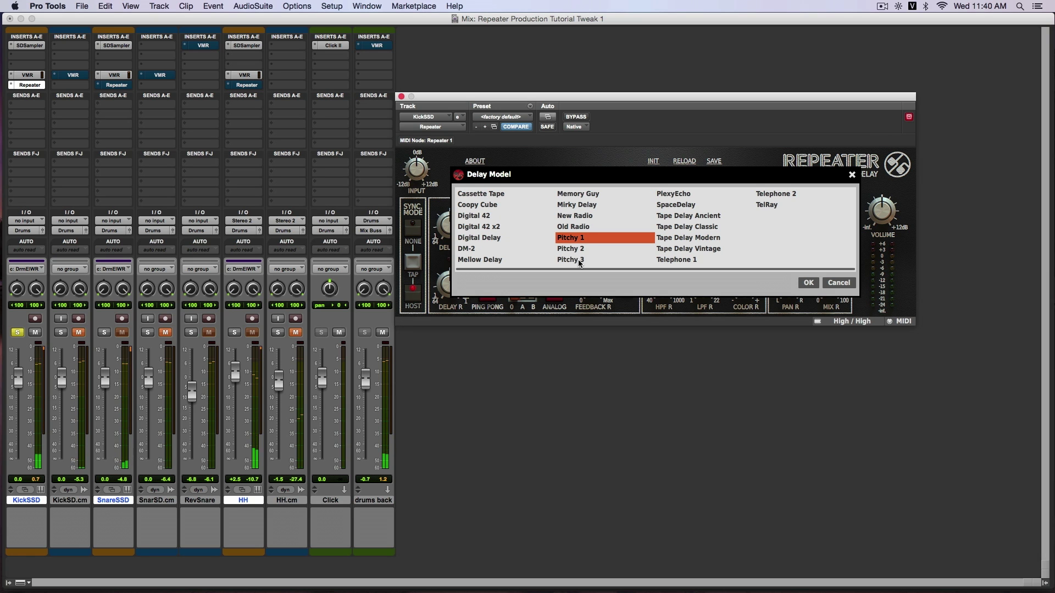
click(579, 261)
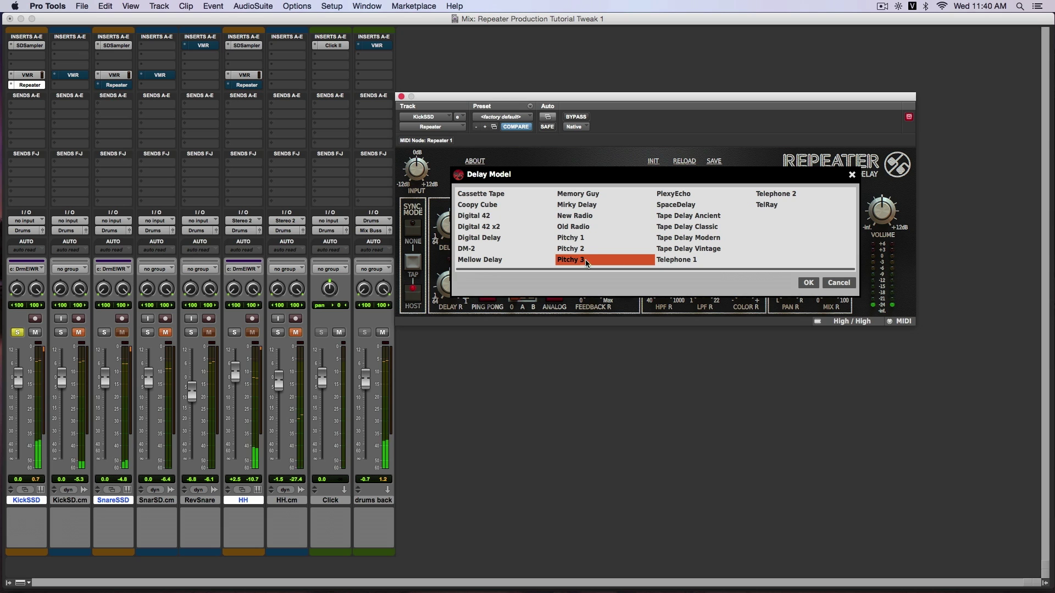
click(702, 228)
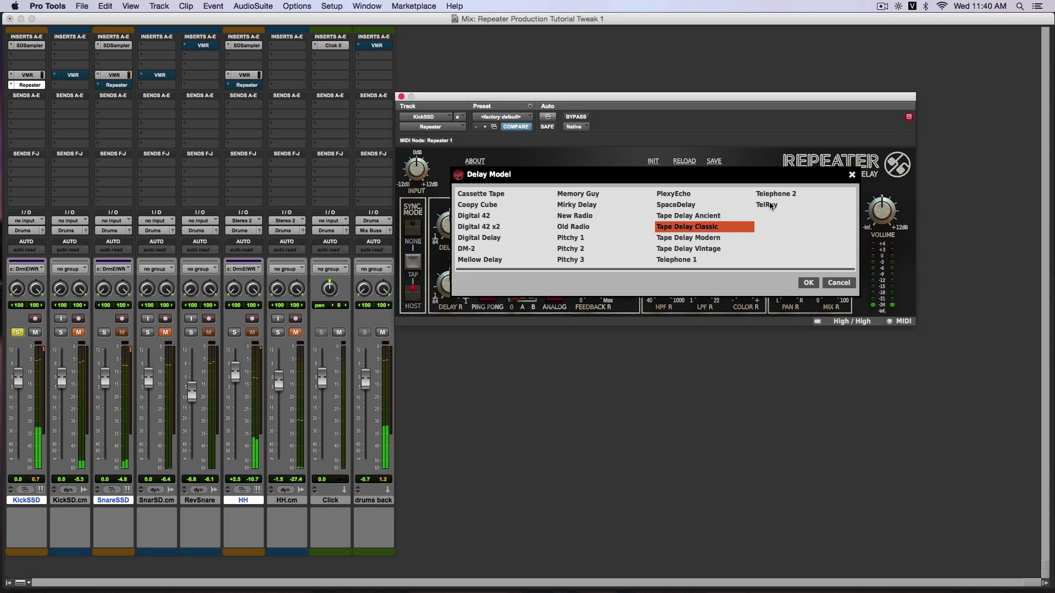
click(771, 206)
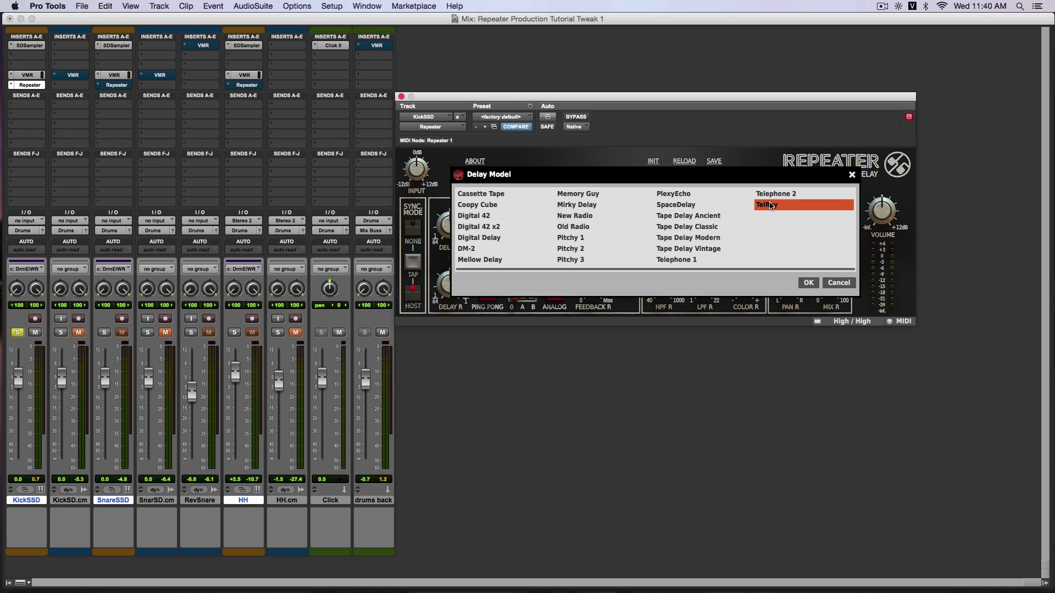
click(834, 282)
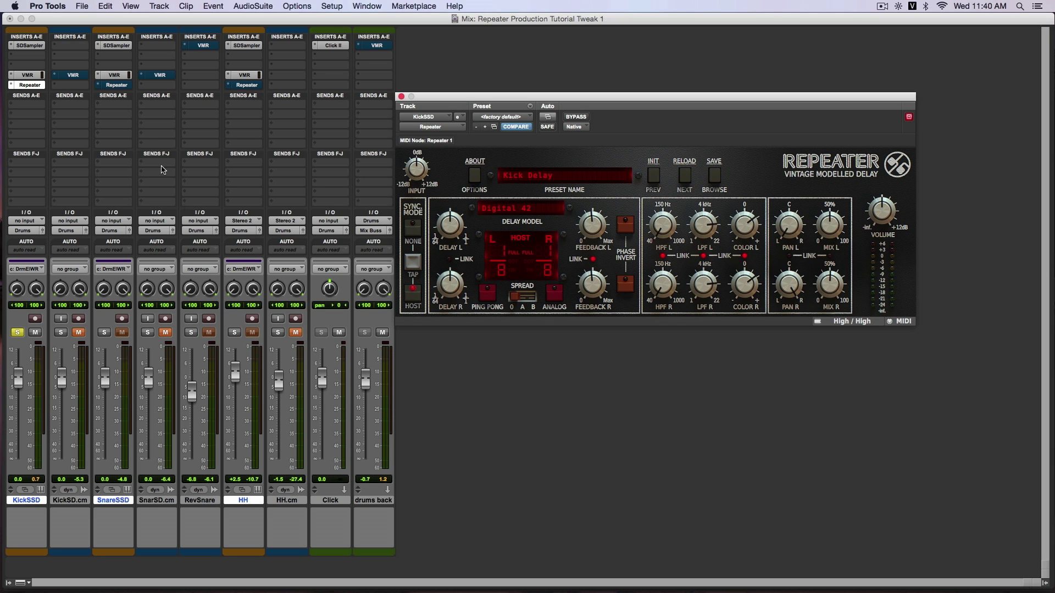
Step: Solo SnareSSD in place of KickSSD and view the delay model list of SnareSSD's Repeater without changing the model
click(122, 85)
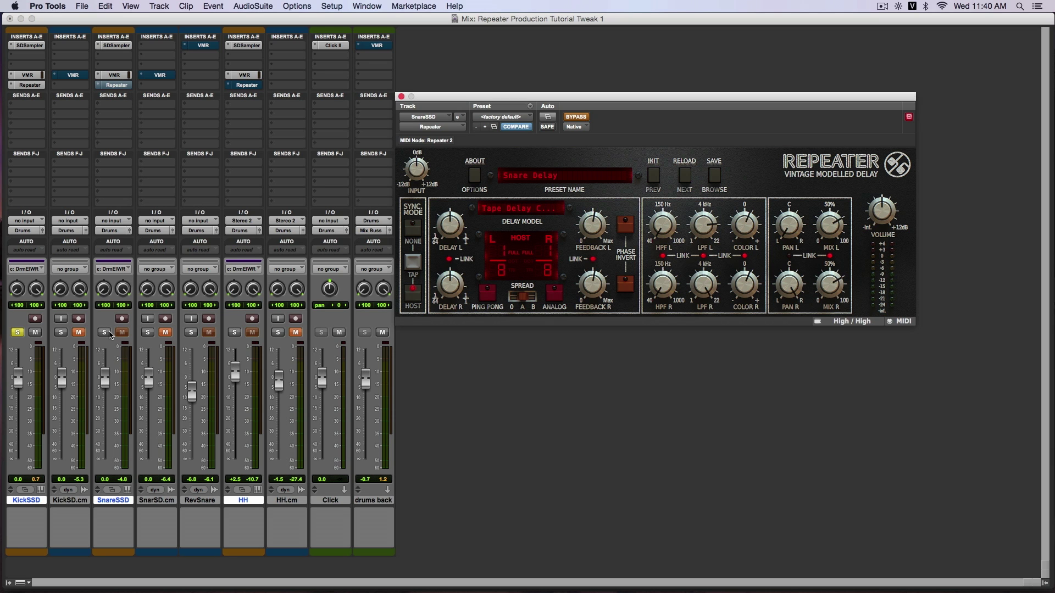
click(17, 332)
click(104, 332)
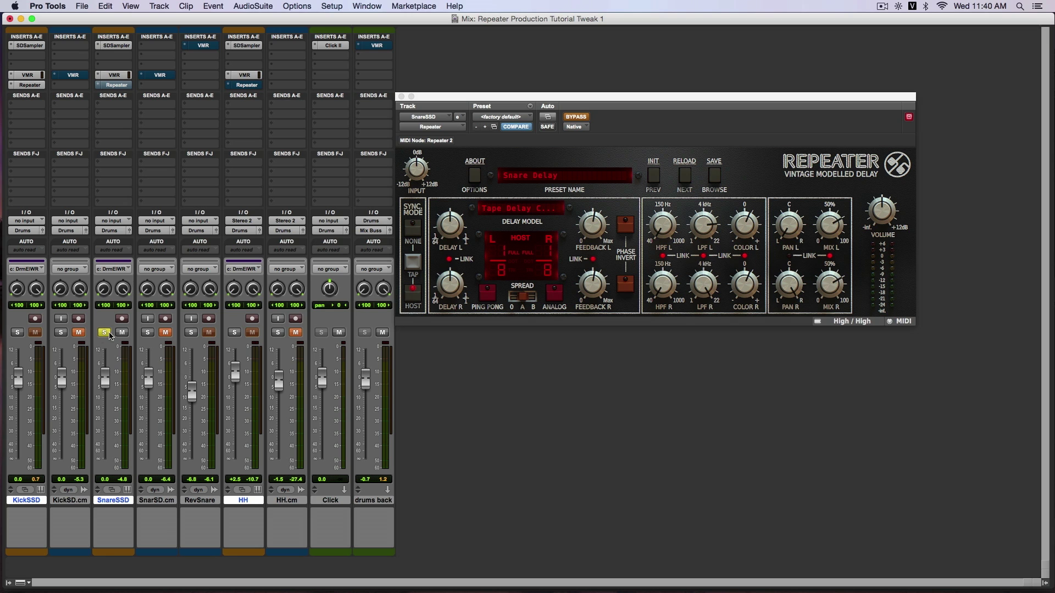
click(559, 211)
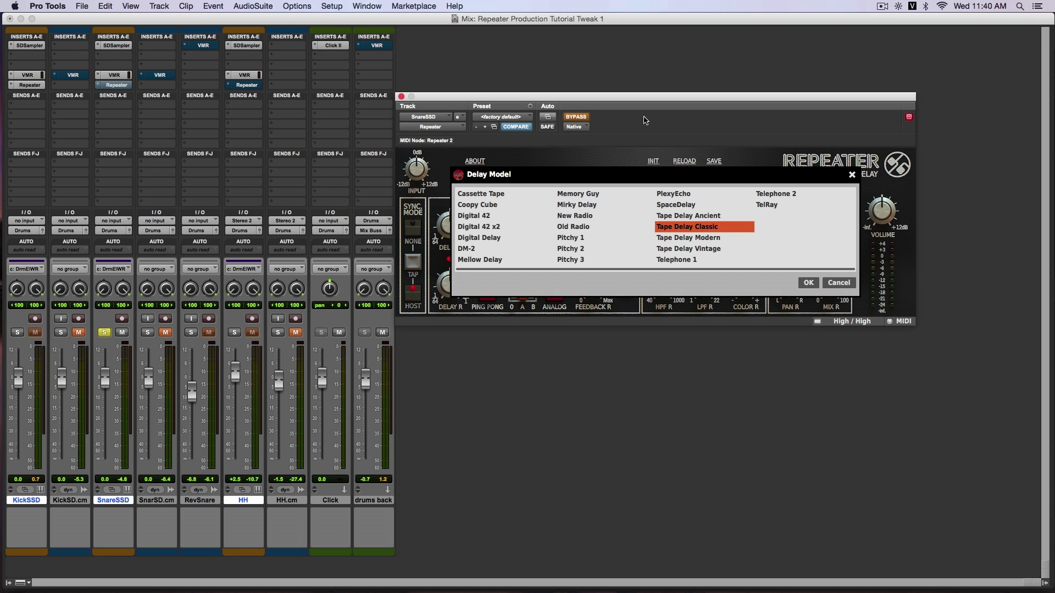
click(845, 285)
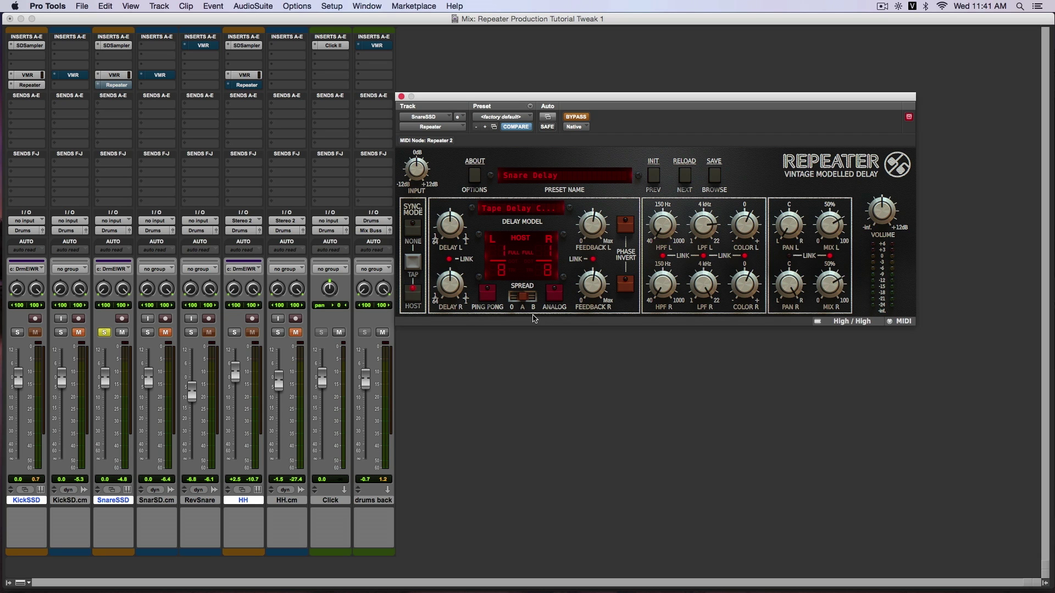
Step: Activate SnareSSD's Repeater and compare its stereo spread off, in Mode A and in Mode B during playback, finishing on Mode A
drag(525, 298, 511, 300)
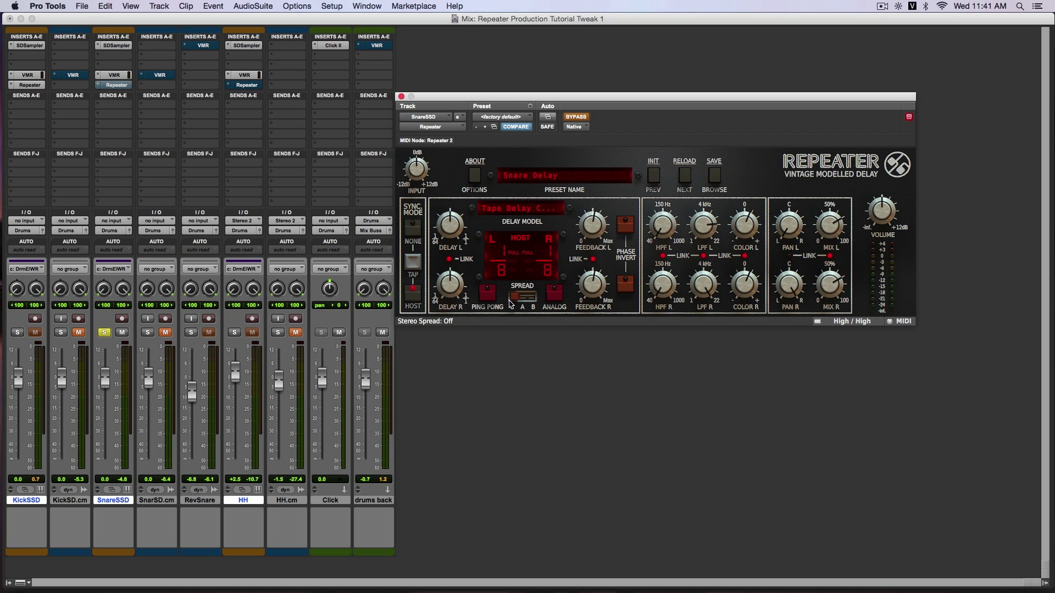
click(578, 117)
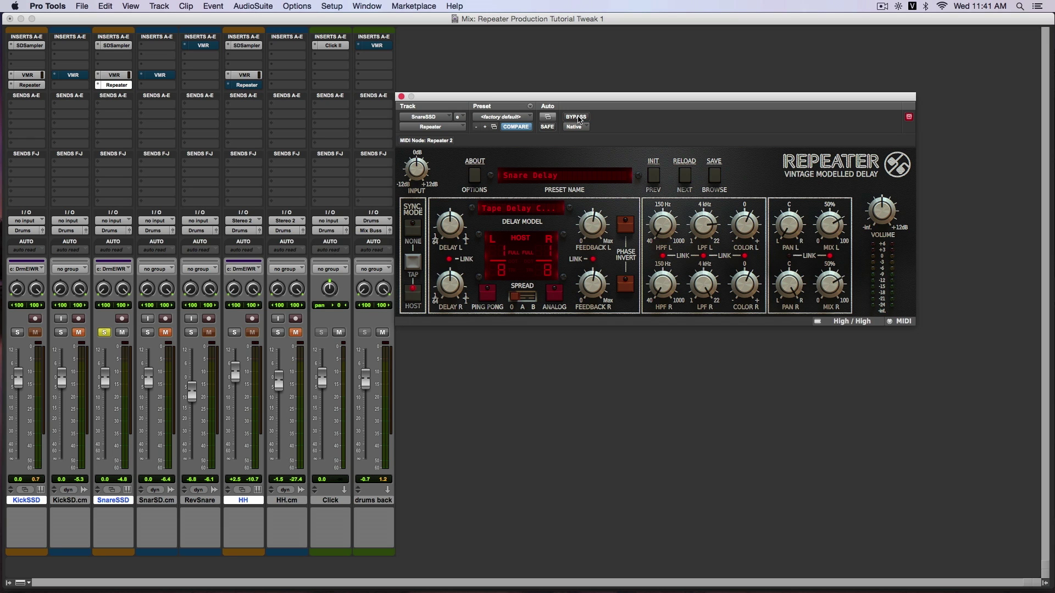
key(space)
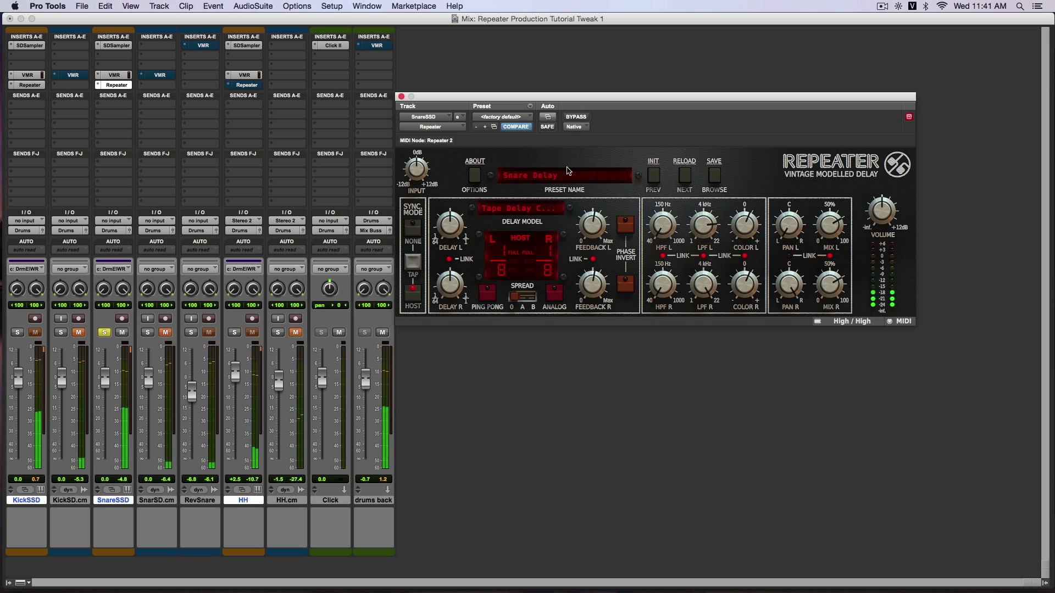
click(520, 299)
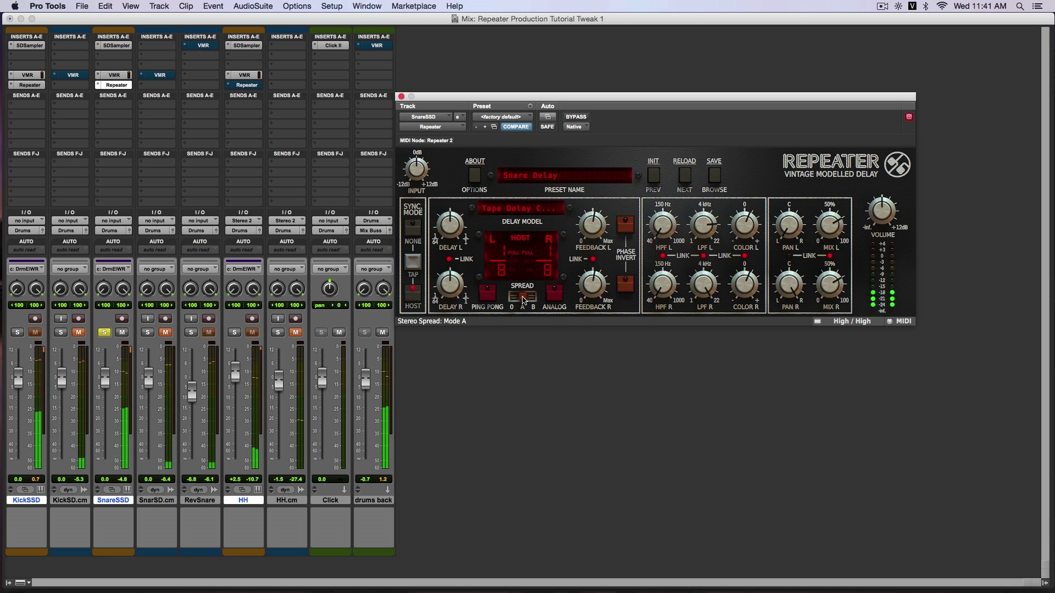
drag(524, 300, 544, 300)
drag(533, 298, 529, 298)
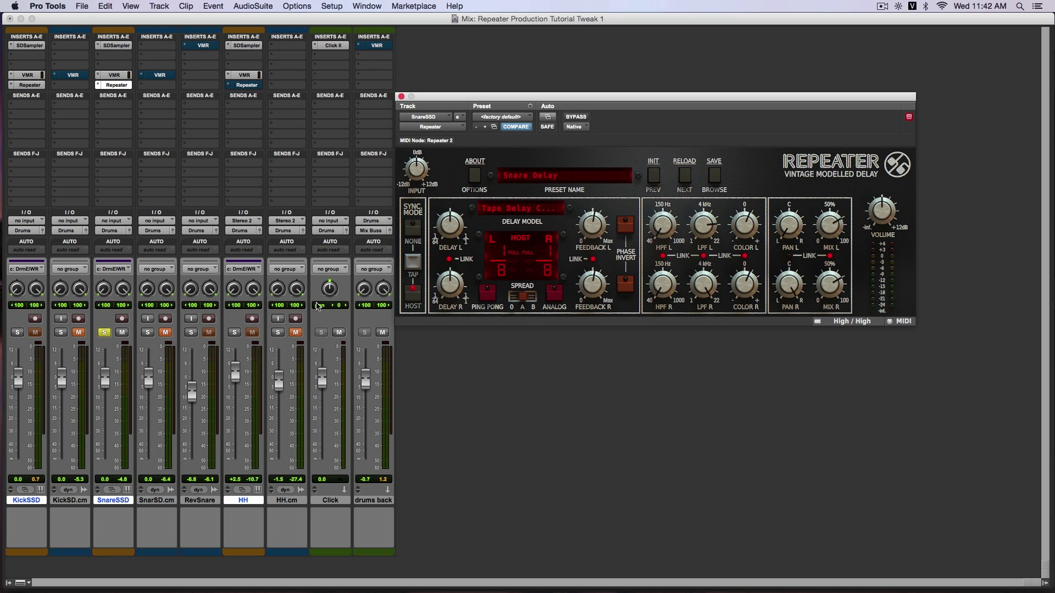
Step: Solo HH in place of SnareSSD and show HH's Repeater
click(248, 85)
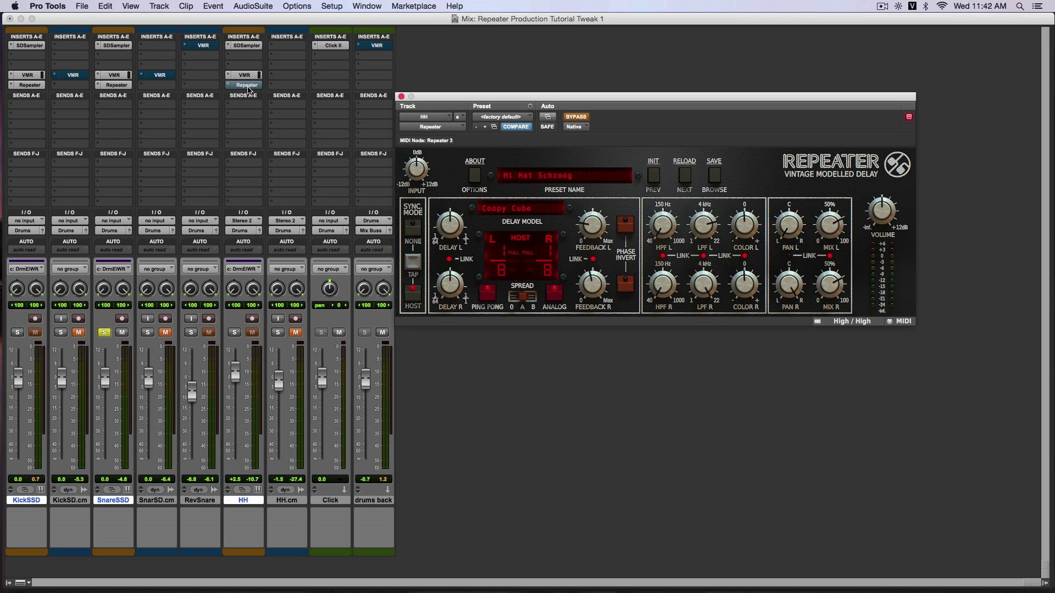
click(236, 331)
click(235, 331)
click(236, 332)
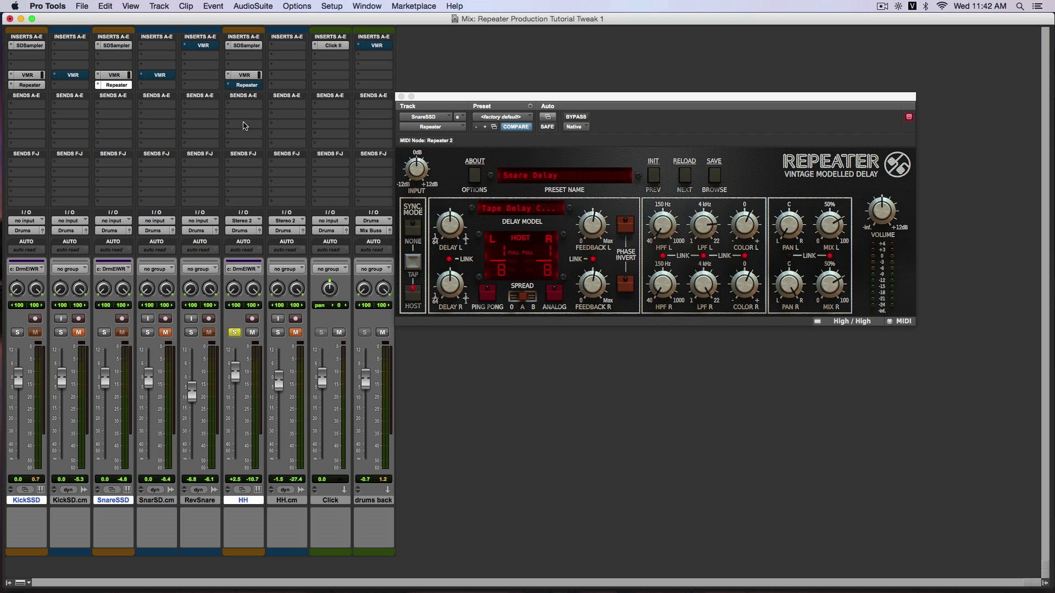
click(246, 85)
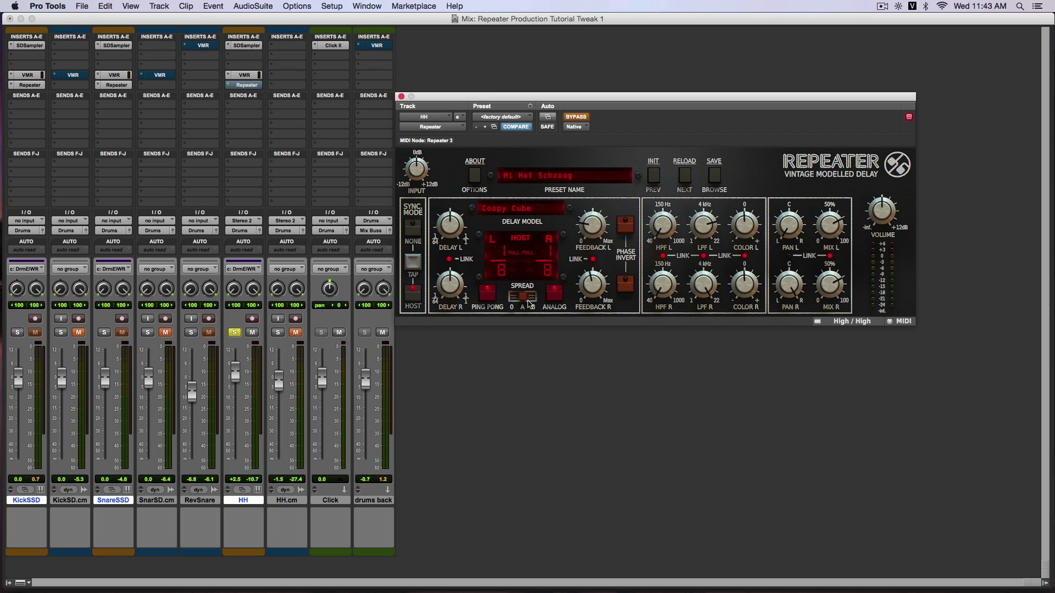
Step: Turn off the stereo spread in HH's Repeater, activate the delay and play the hi-hat
click(554, 294)
click(525, 297)
click(578, 117)
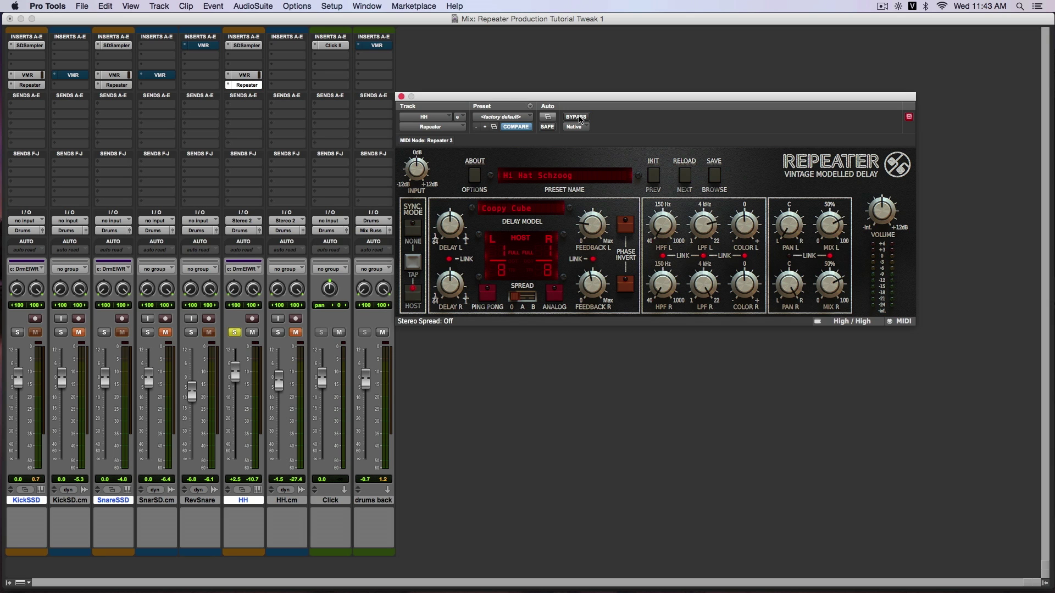
key(space)
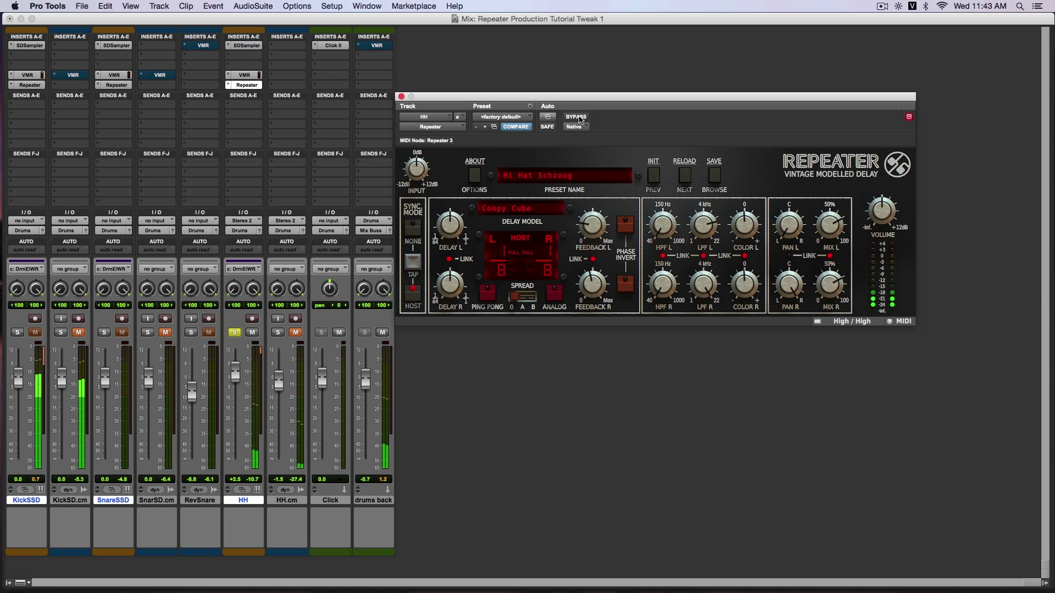
Step: Try the Ping Pong, Analog and stereo spread options of HH's Repeater during playback, leaving the spread on Mode A
click(487, 292)
click(487, 293)
click(558, 300)
click(518, 298)
click(524, 300)
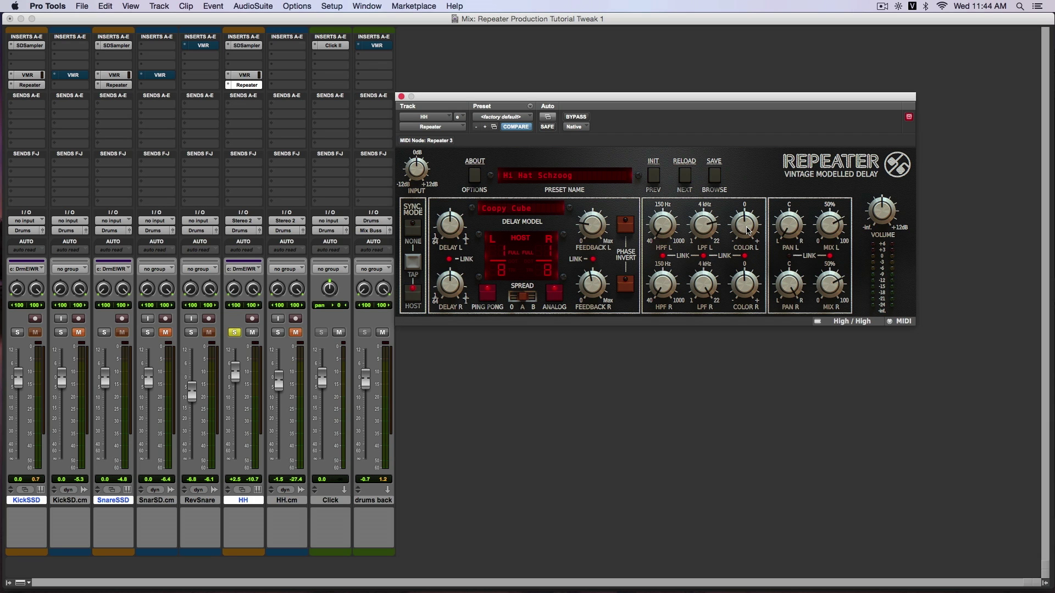
key(space)
drag(748, 228, 752, 249)
drag(747, 229, 754, 210)
Step: Display the Repeater's Color Left automation on the enlarged HH track in the Edit window, with the plug-in window closed
key(super+equal)
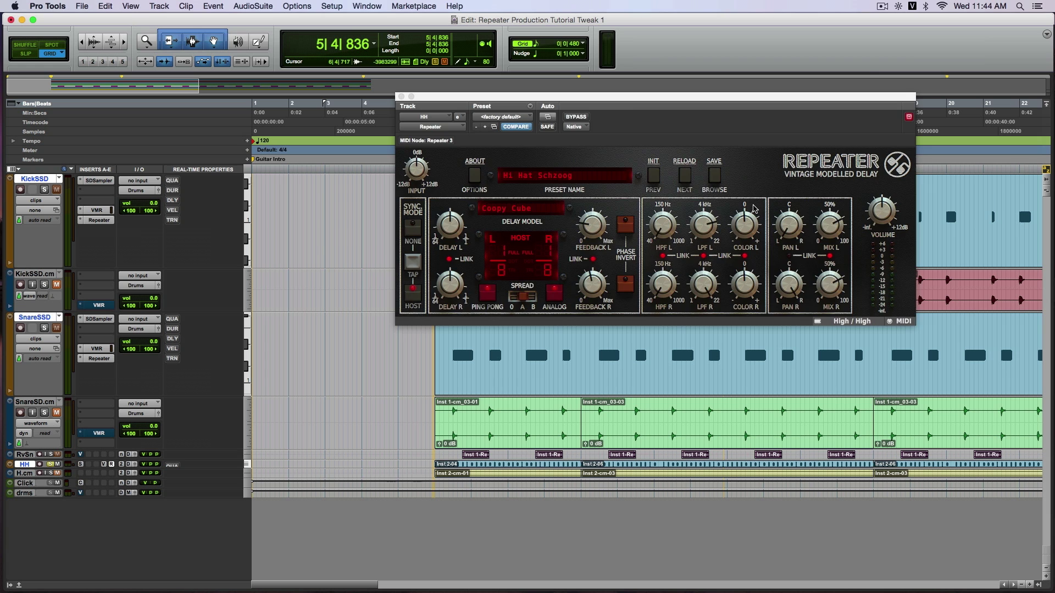
key(super+w)
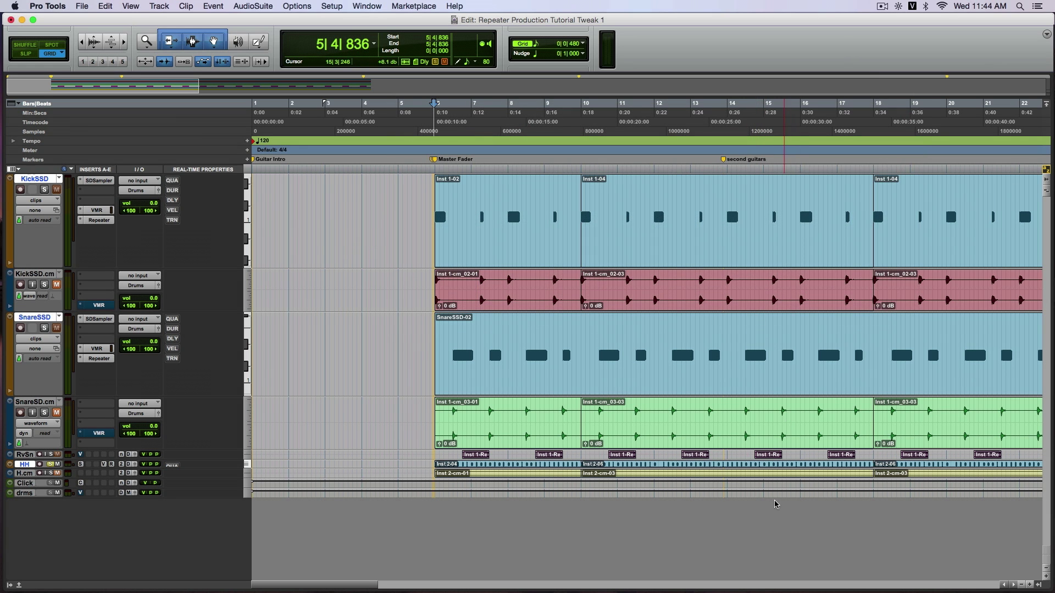
key(ctrl+e)
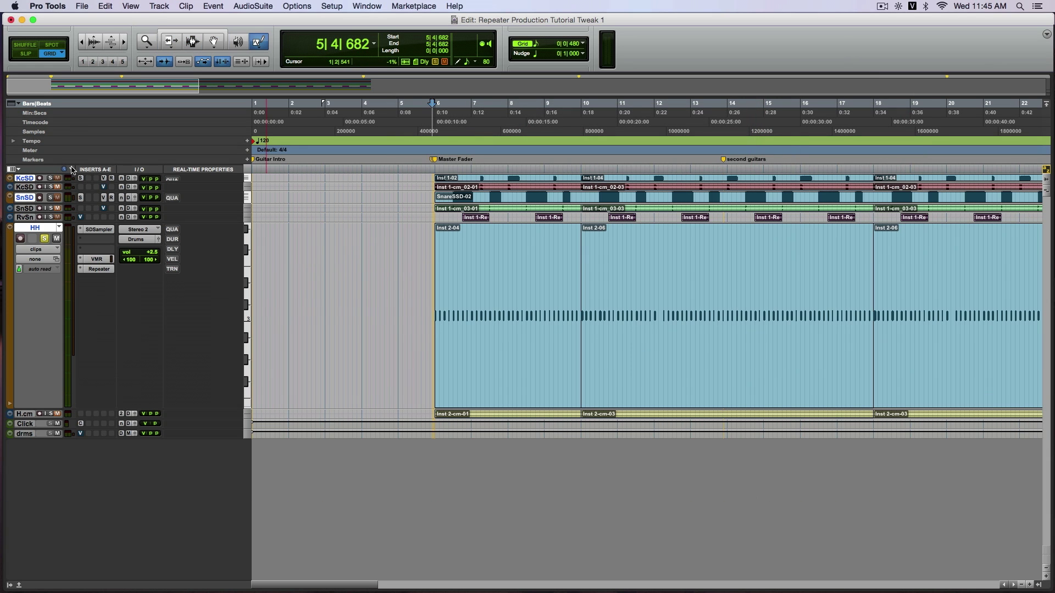
click(45, 250)
mouse_move(77, 410)
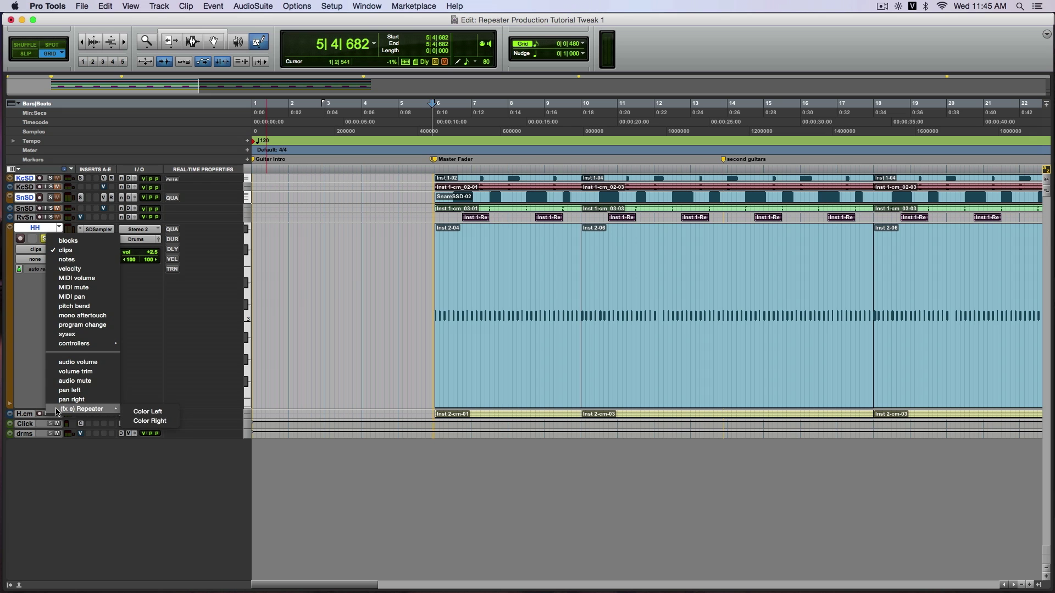
click(165, 415)
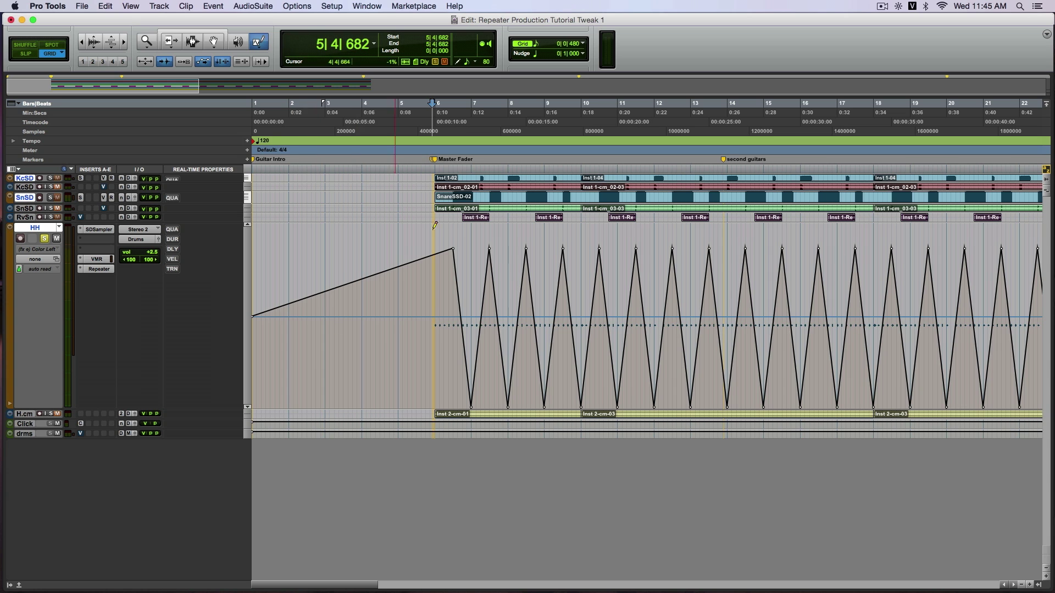
Step: Set the grid to 1/2 note and try drawing triangle-shaped Color Left automation across HH's first bars, undoing the drawing
click(581, 44)
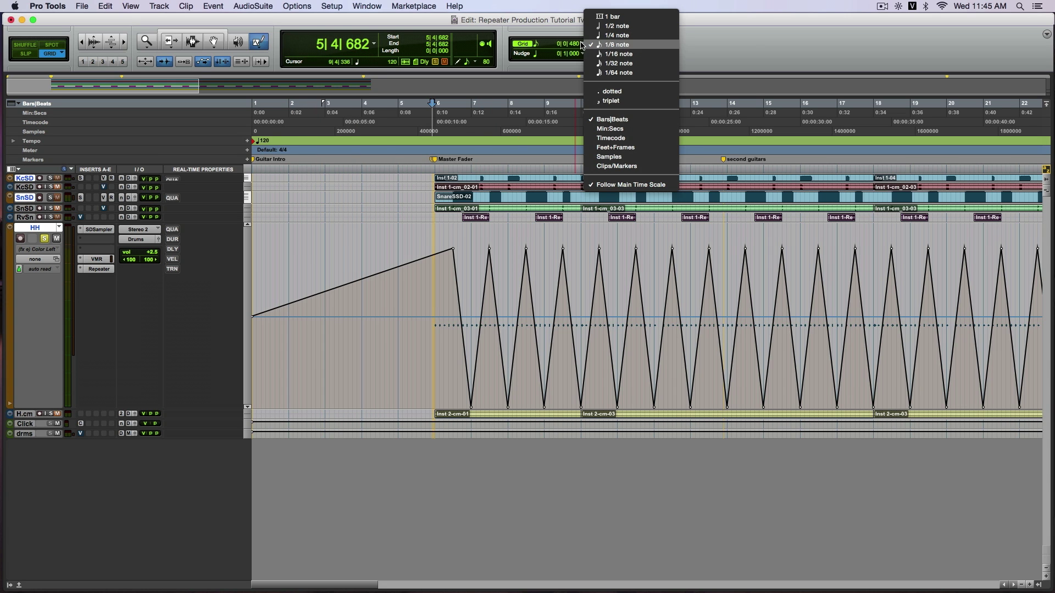
click(609, 35)
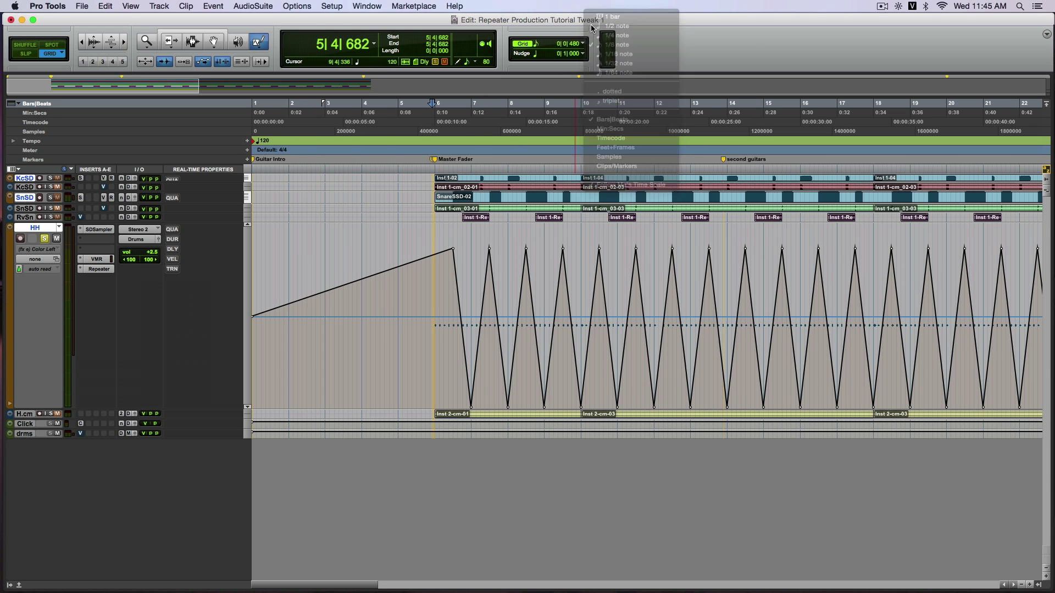
mouse_move(270, 250)
mouse_down()
mouse_move(347, 384)
mouse_move(427, 444)
mouse_up()
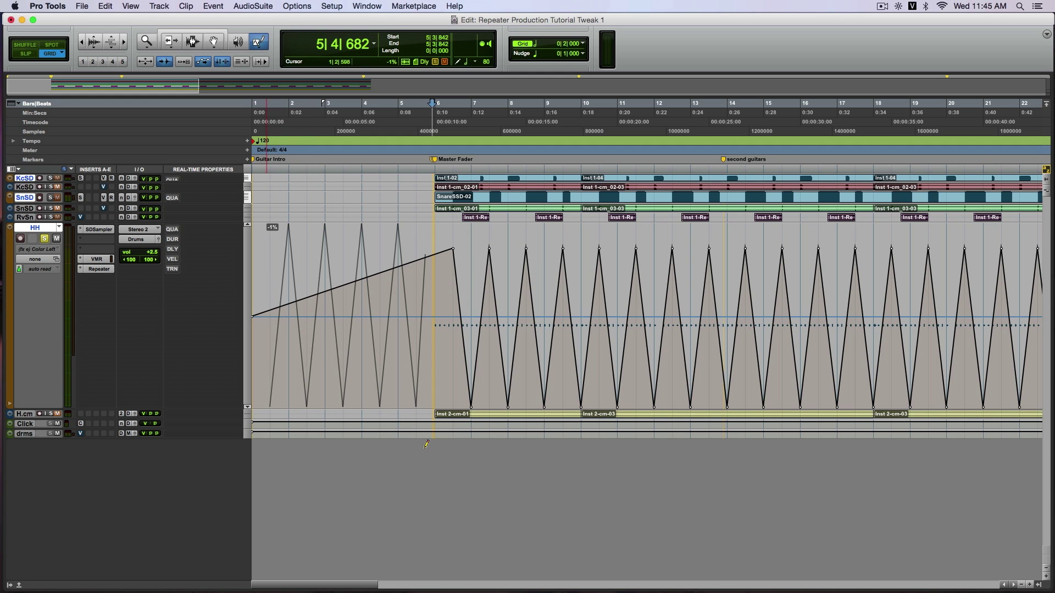
drag(427, 444, 396, 375)
key(super+z)
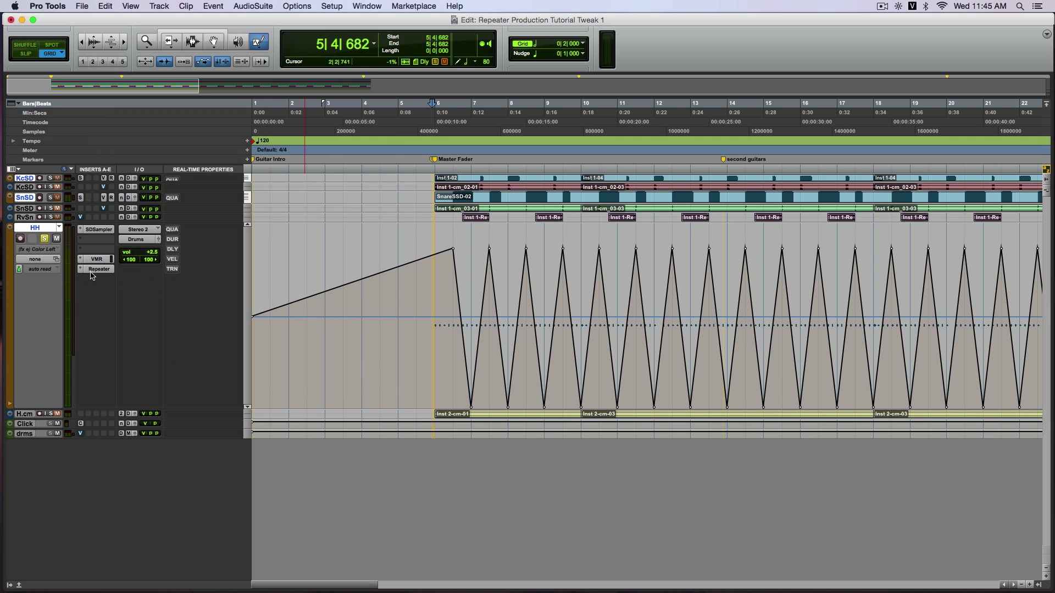
Step: Show the Automation window and its Write Enable options, including the one for plug-ins
key(super+4)
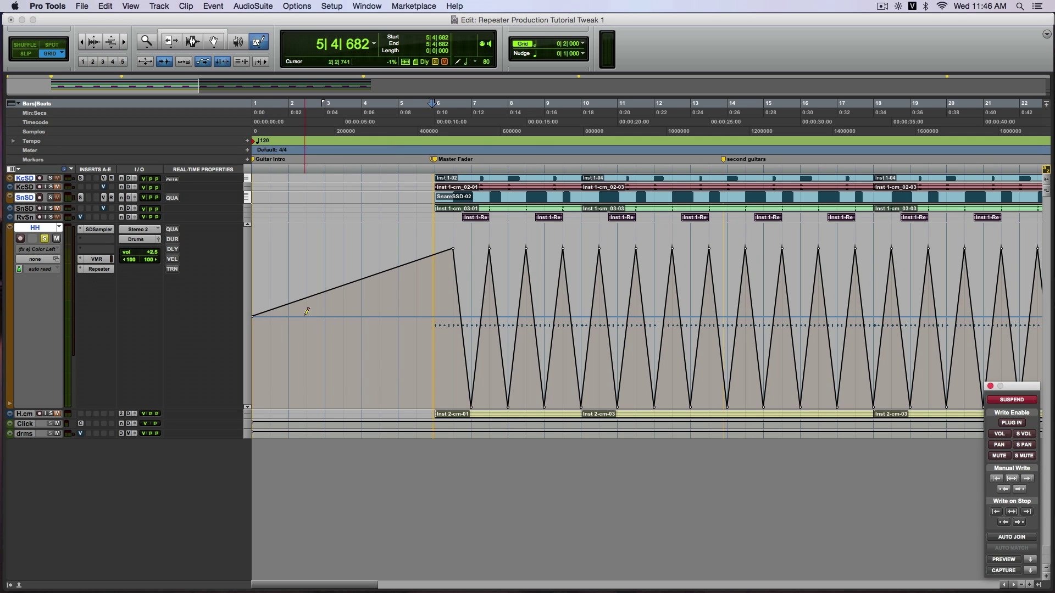
alt+click(1021, 423)
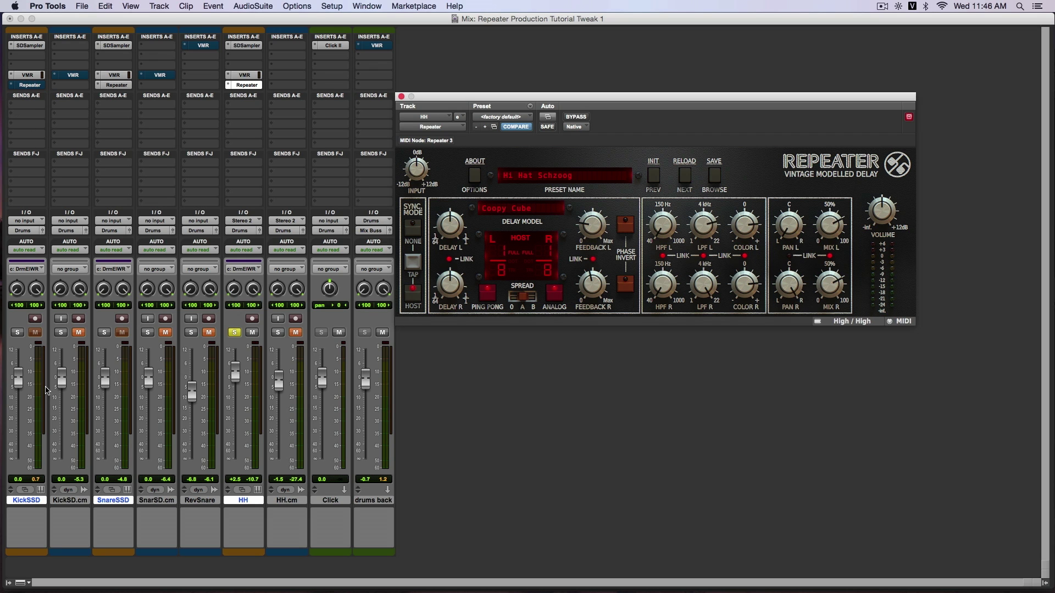
Step: Solo SnareSSD and KickSSD together with HH in the Mix window and set KickSSD's automation mode to read
click(106, 333)
click(18, 333)
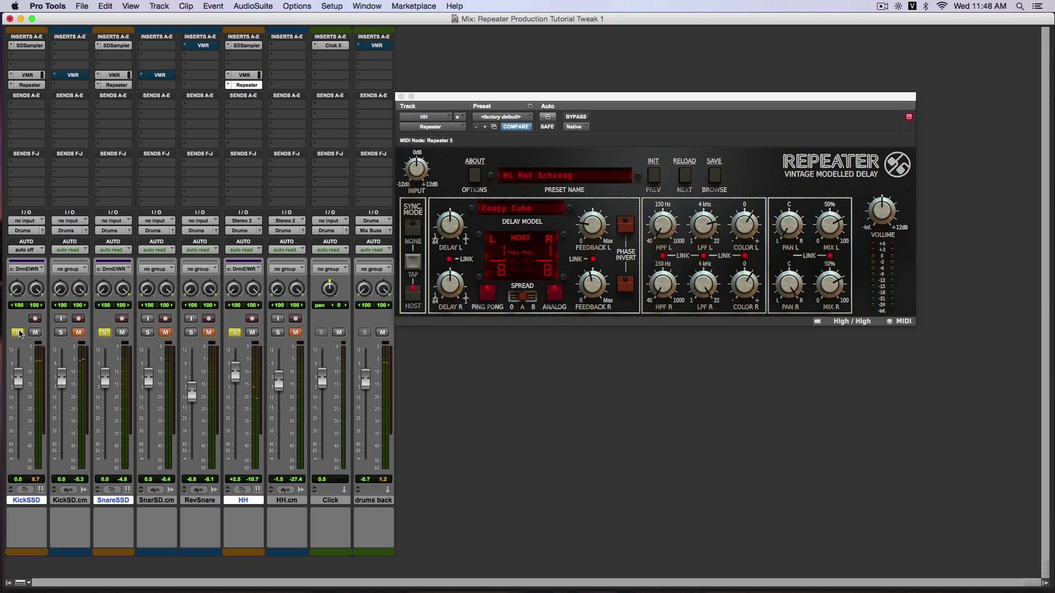
click(32, 252)
key(Escape)
Step: Review the Repeater settings of KickSSD, SnareSSD and HH, finishing with SnareSSD's plug-in displayed
click(37, 85)
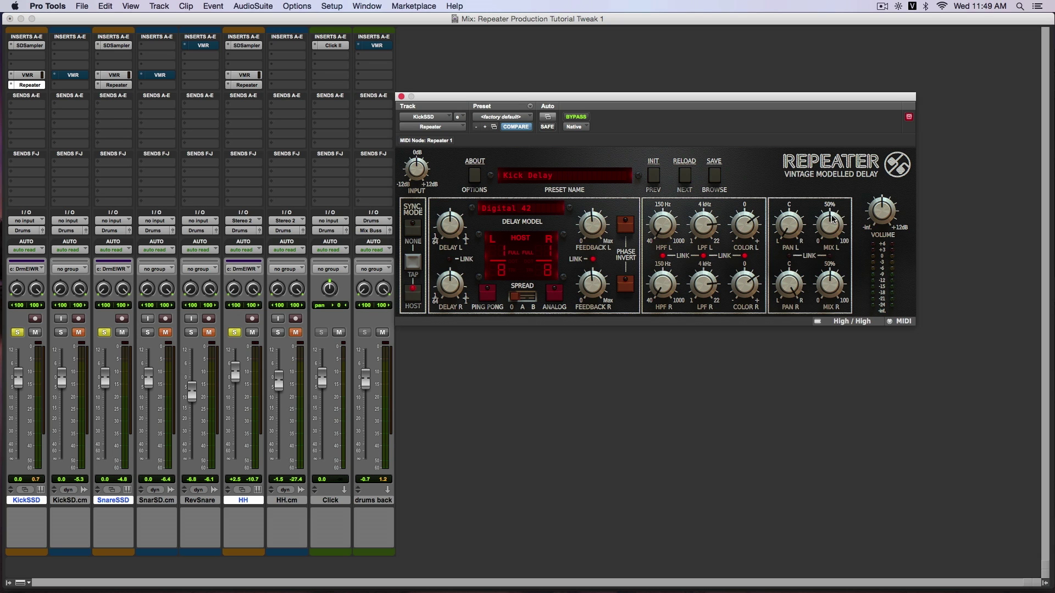
click(109, 85)
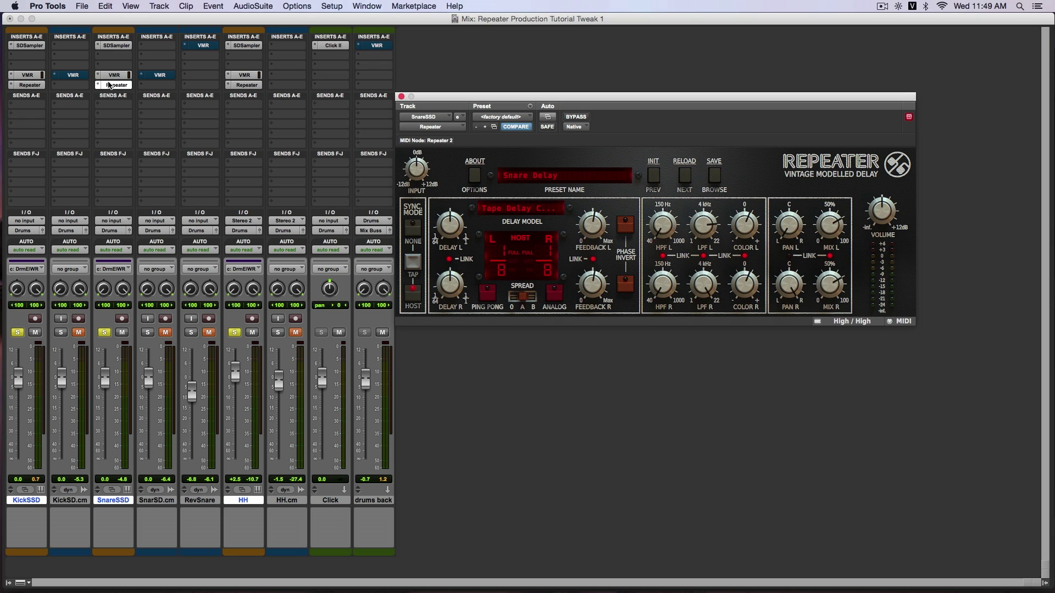
click(255, 86)
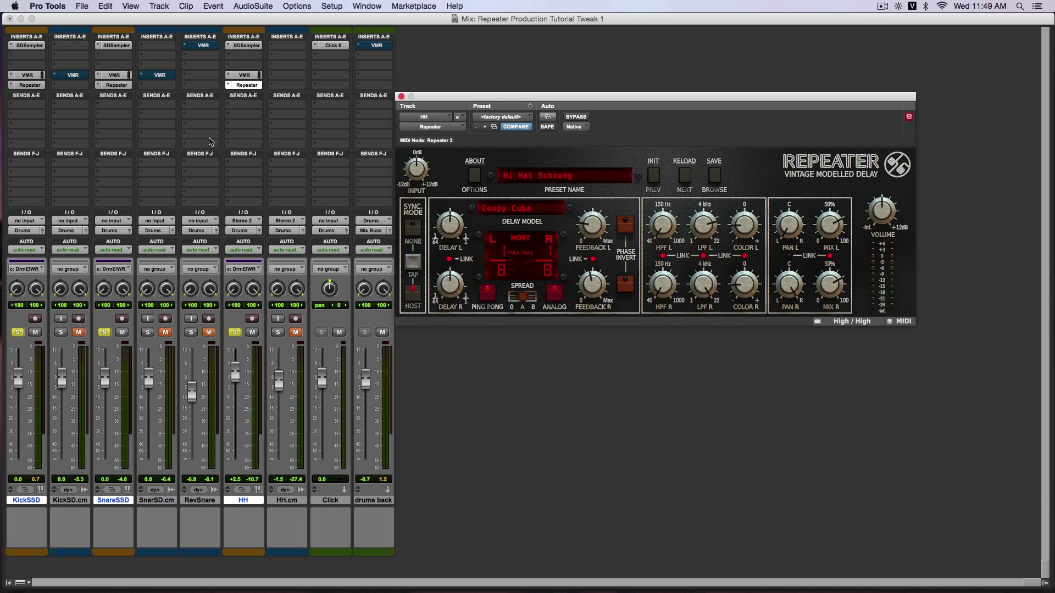
click(117, 86)
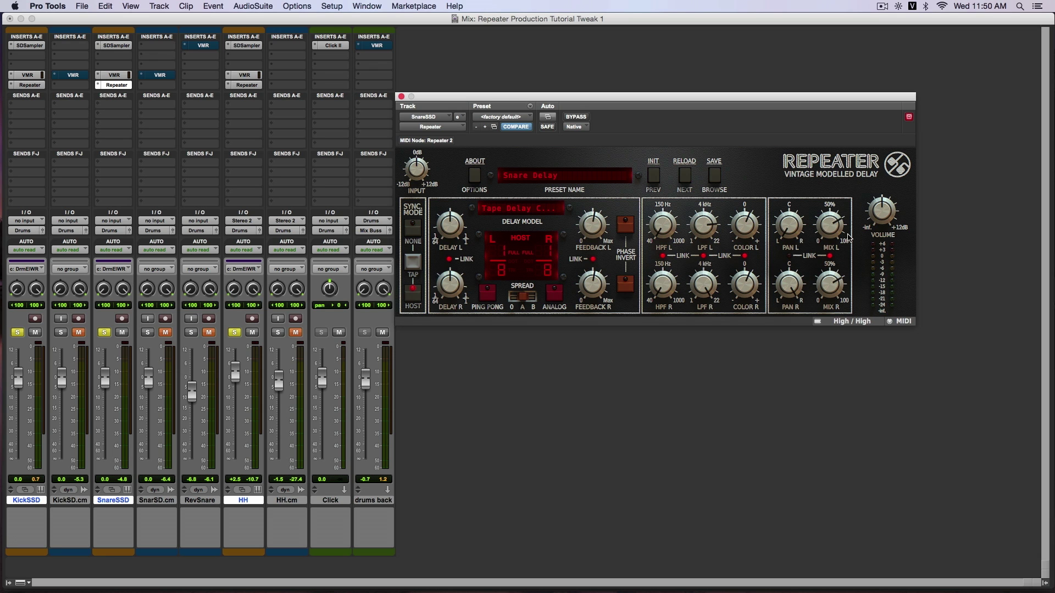
Step: Recall memory location 2 in the Edit window to enlarge the sampled and original kick and snare tracks
key(super+equal)
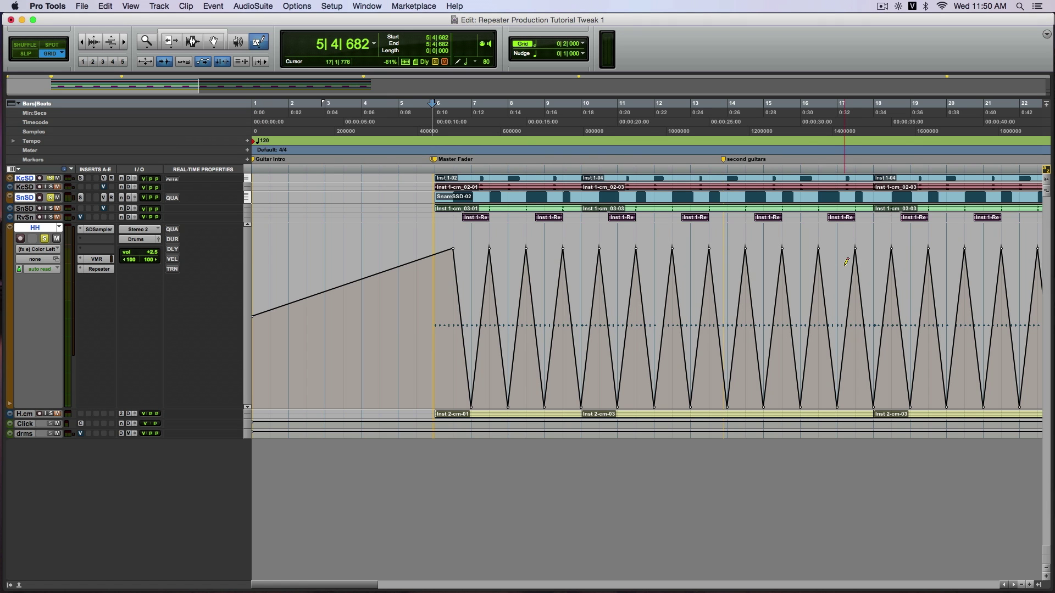
key(KP_Decimal)
key(KP_2)
key(KP_Decimal)
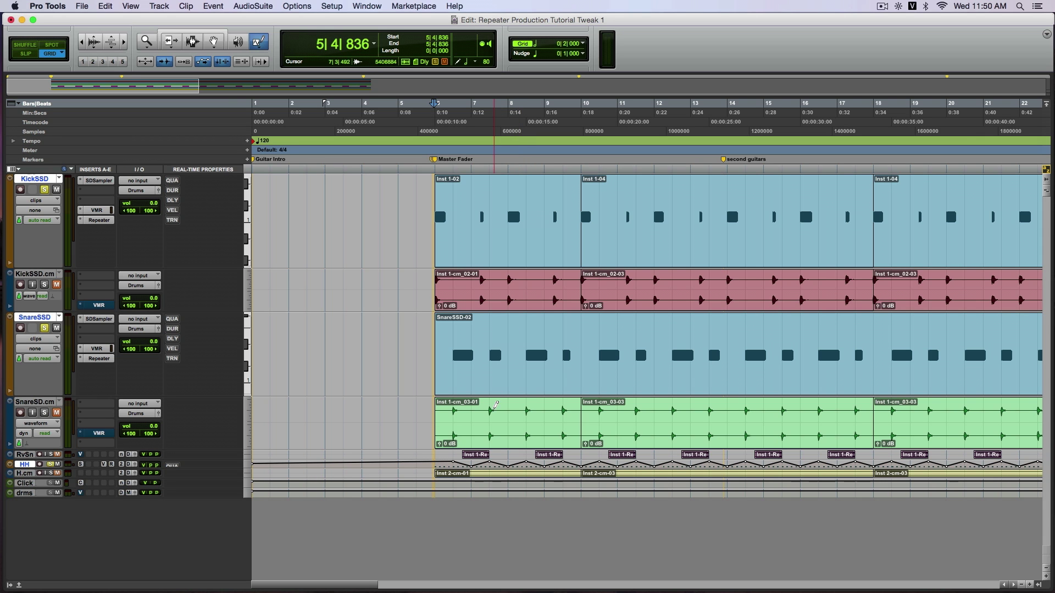
Step: Solo KickSSD.cm in the Mix window in place of the three sampled drum tracks, and unmute it
key(super+equal)
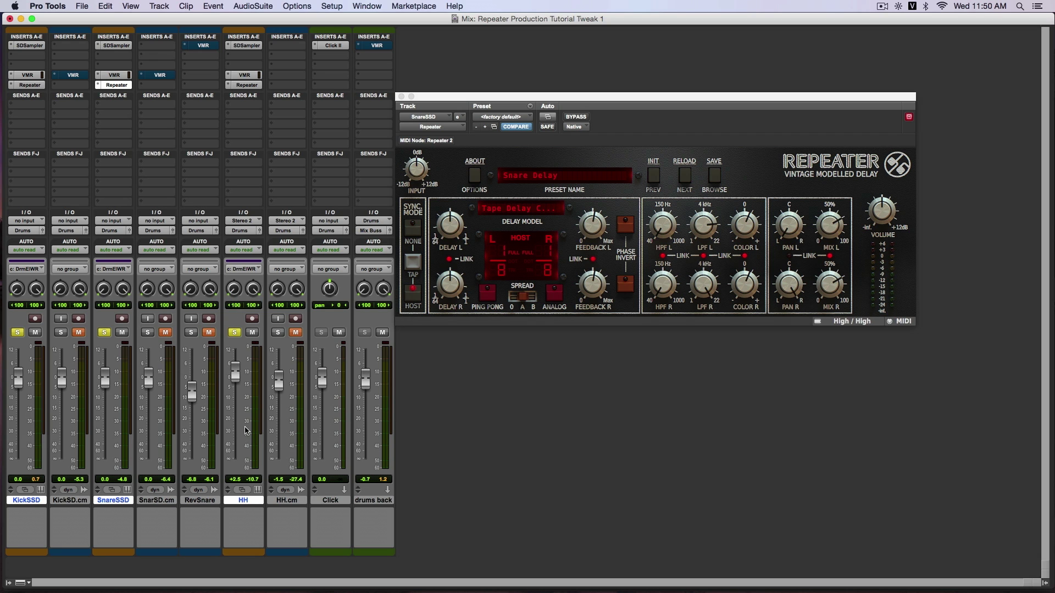
click(60, 333)
click(21, 332)
click(80, 333)
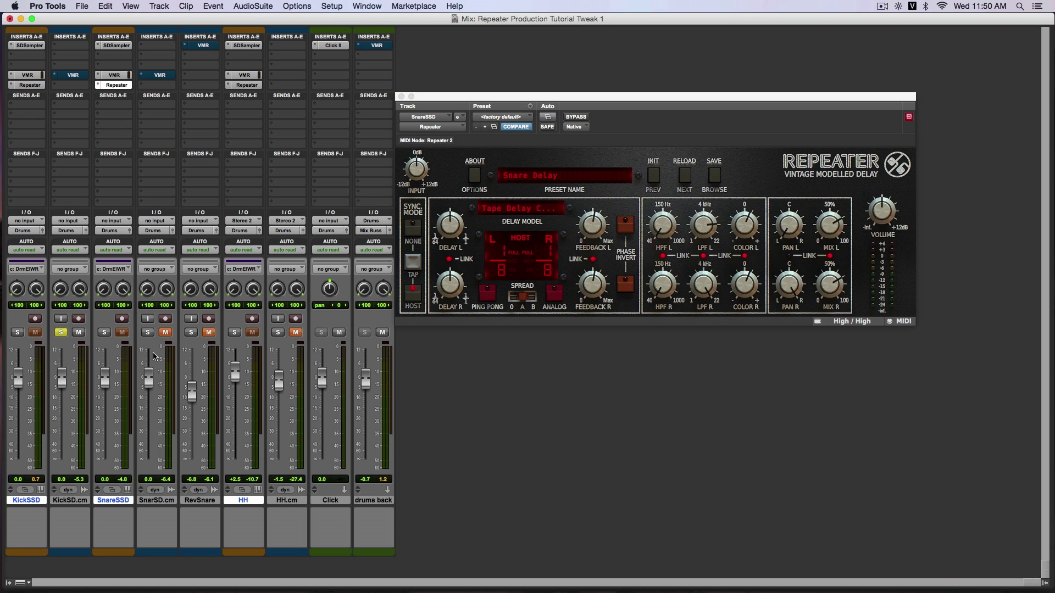
Step: Show KickSSD.cm's Virtual Mix Rack and play the kick with the plug-in bypassed
click(72, 75)
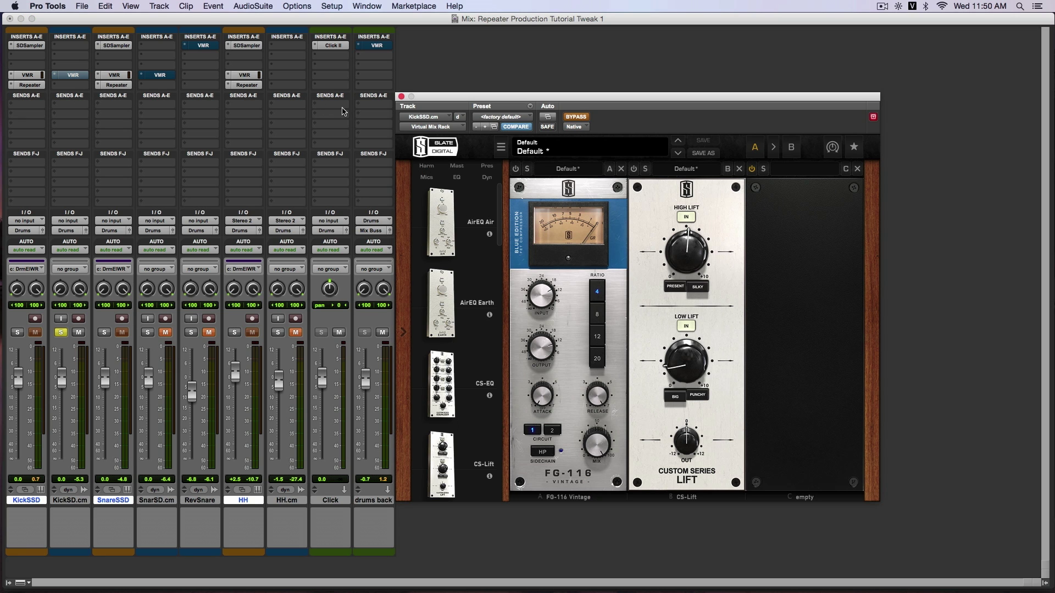
key(space)
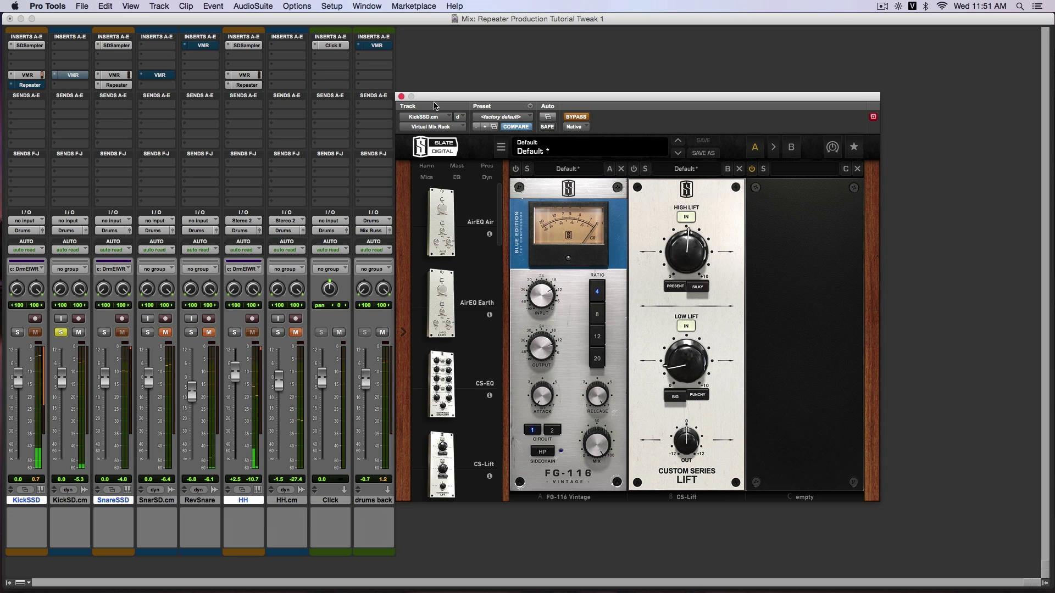
key(space)
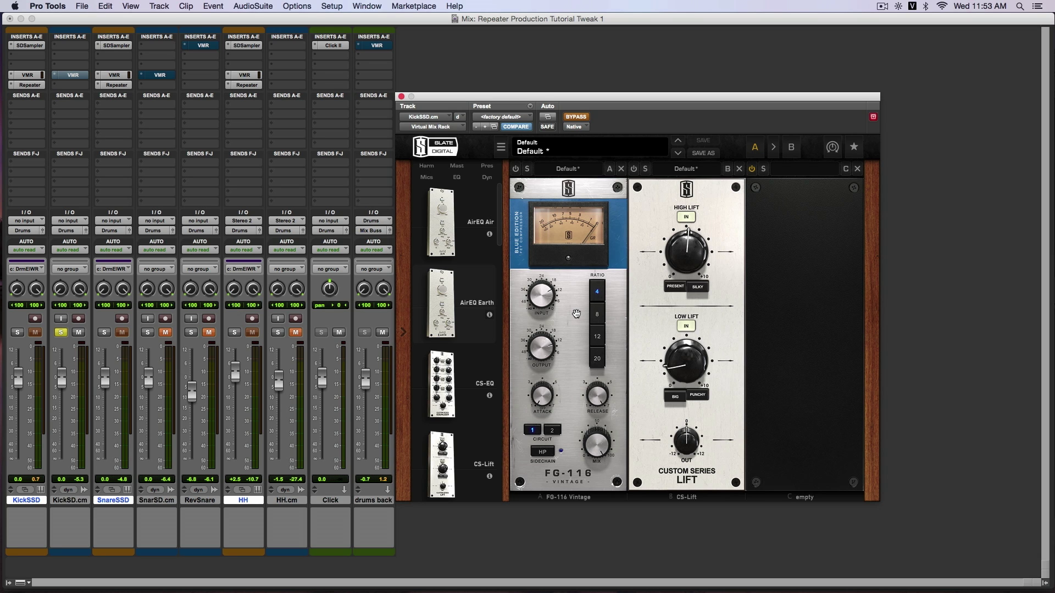
Step: Activate KickSSD.cm's Virtual Mix Rack with its FG-116 and CS-Lift modules on, and compare it against bypass during playback
click(577, 118)
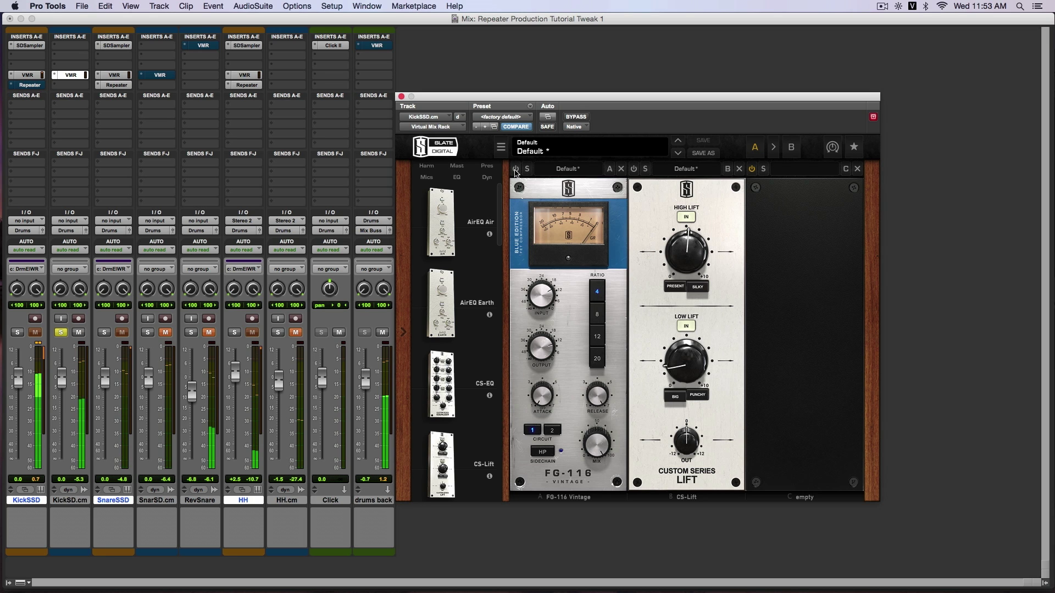
click(515, 170)
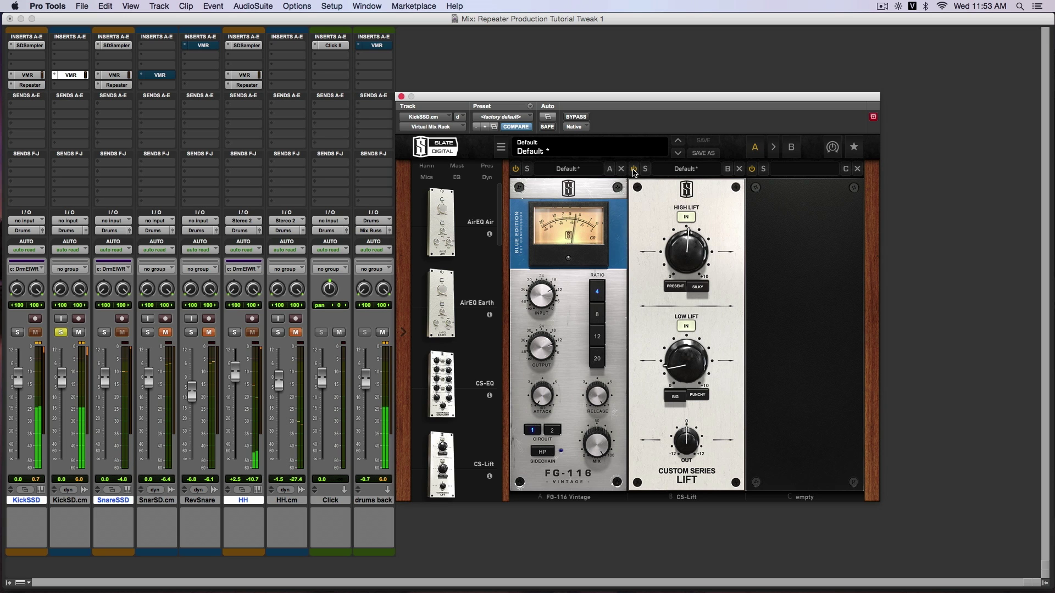
click(577, 118)
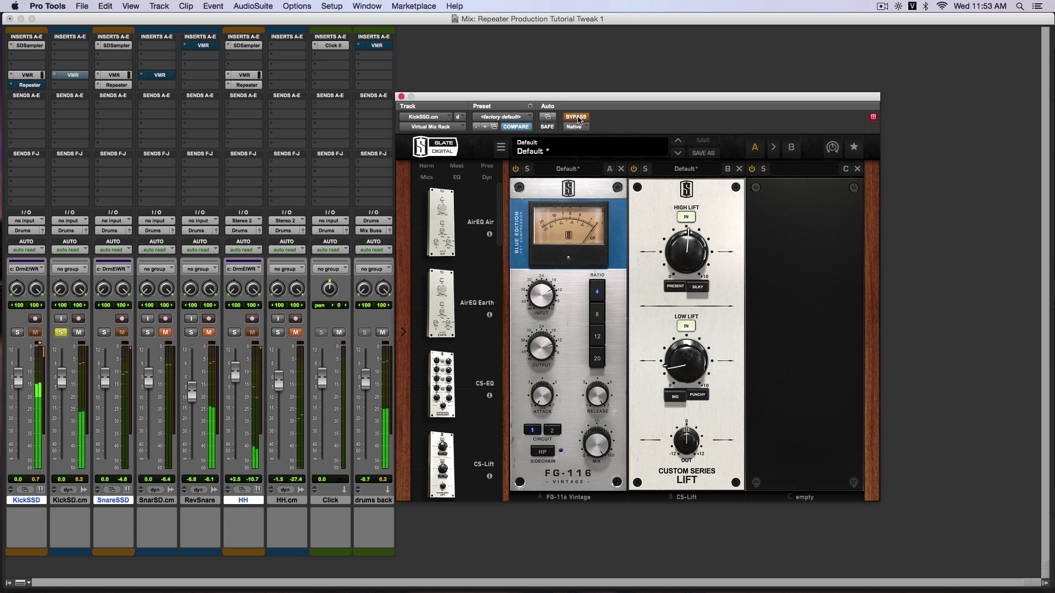
click(577, 118)
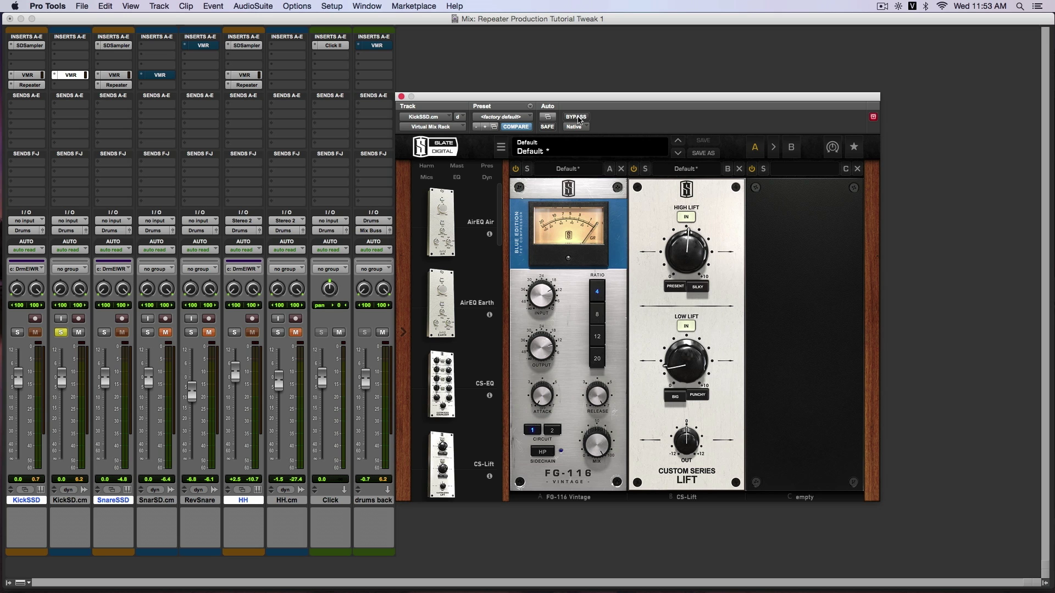
Step: Solo SnareSSD.cm in place of KickSSD.cm and show its Virtual Mix Rack
click(148, 334)
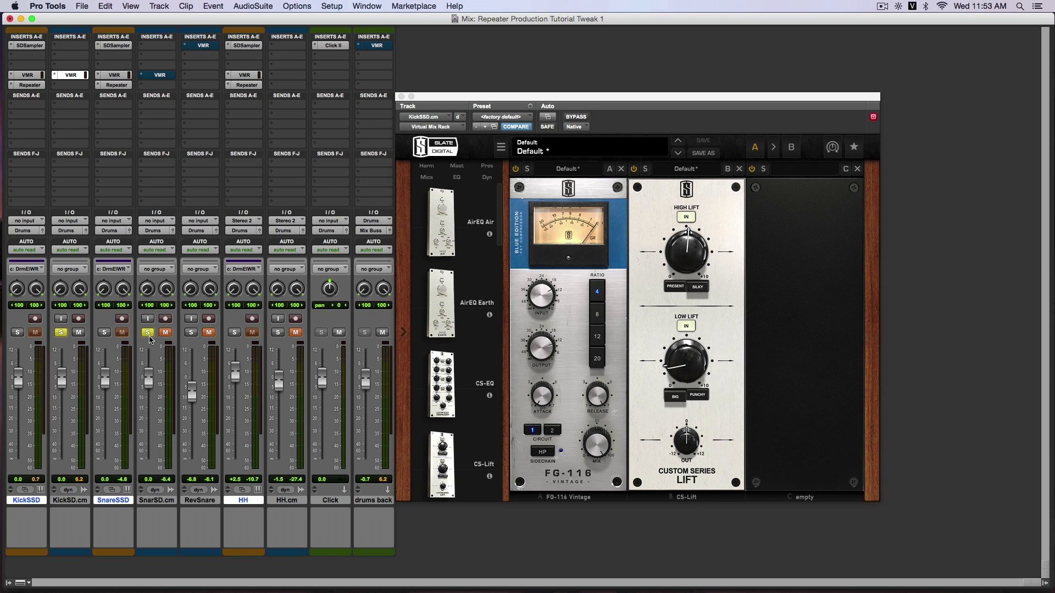
click(61, 333)
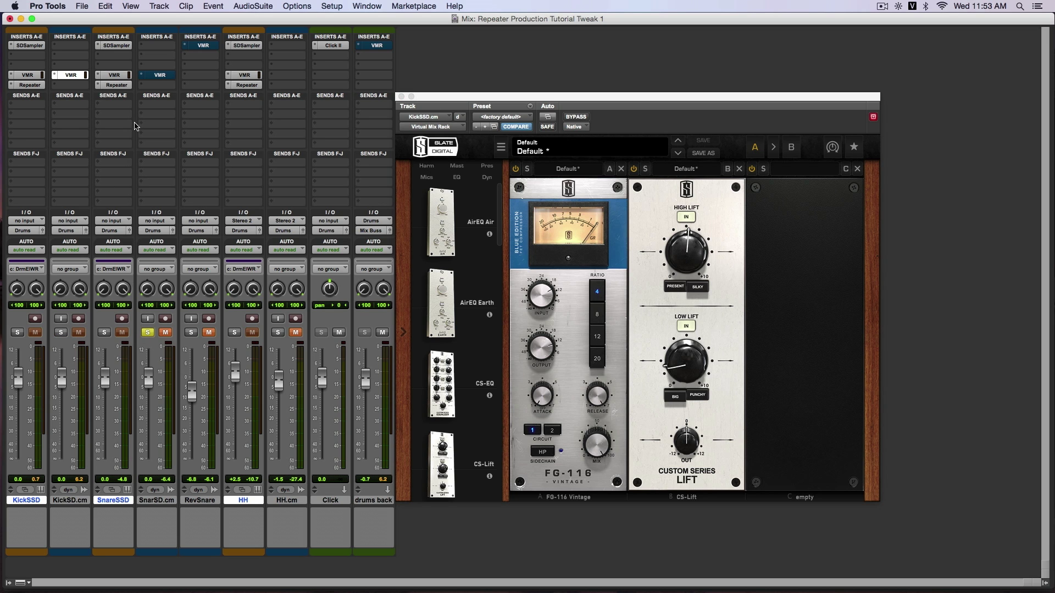
click(153, 78)
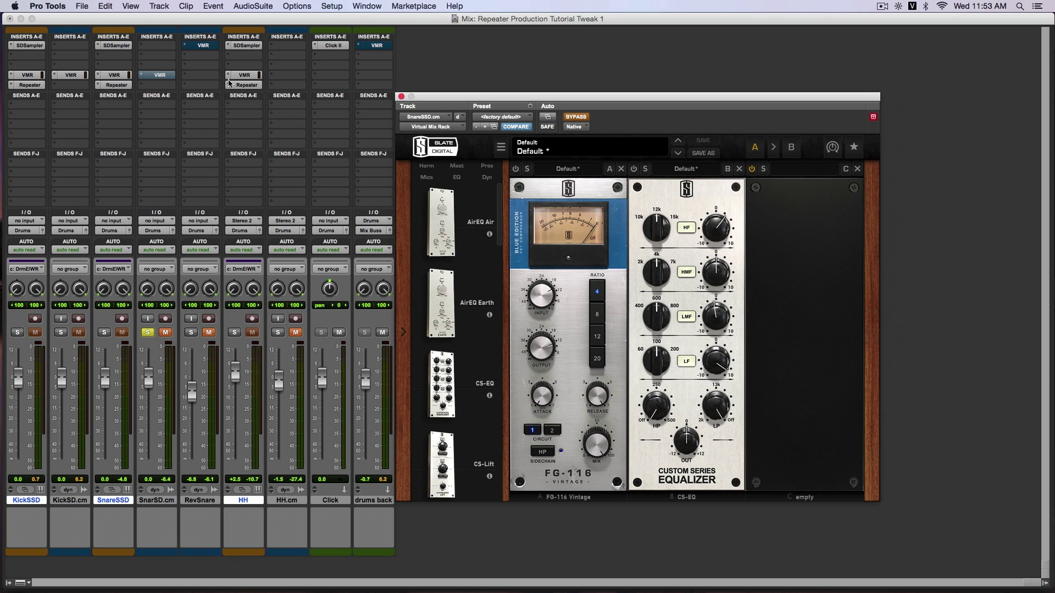
Step: Activate SnareSSD.cm's Virtual Mix Rack with its FG-116 and CS-EQ modules on, and compare it against bypass during playback
click(576, 118)
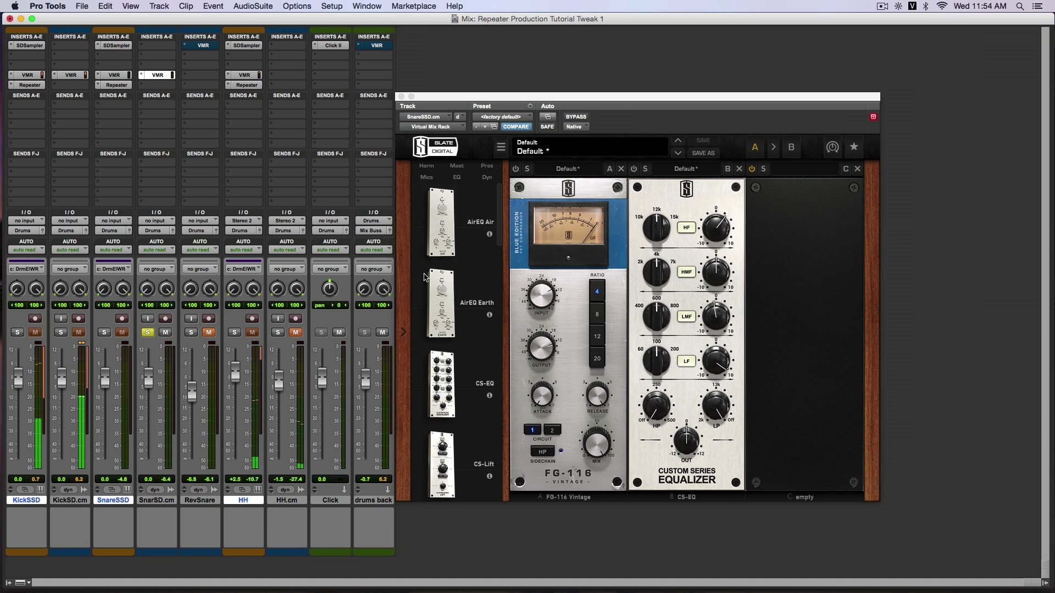
click(515, 170)
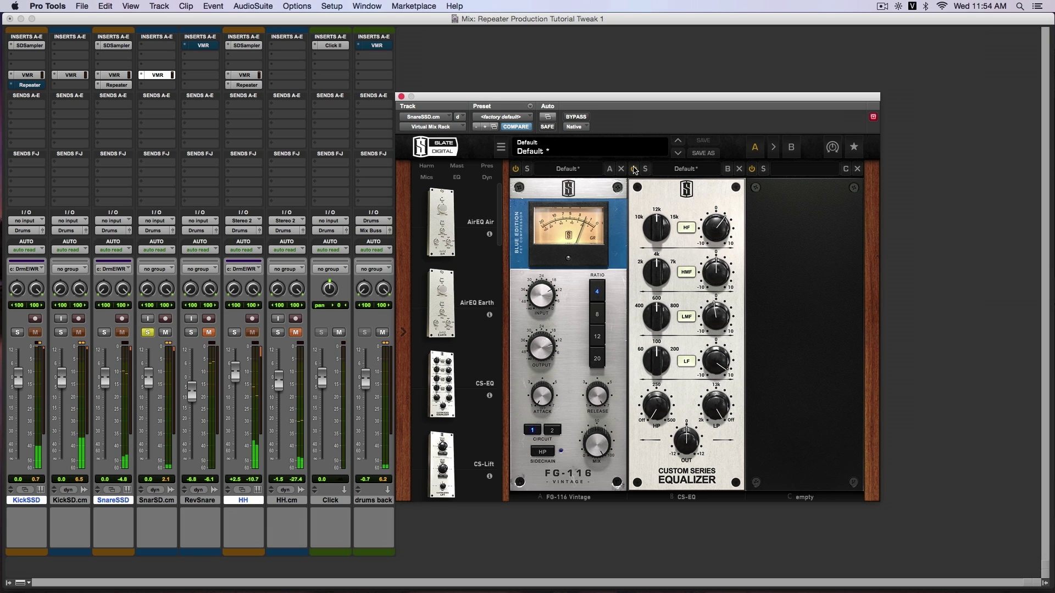
click(577, 117)
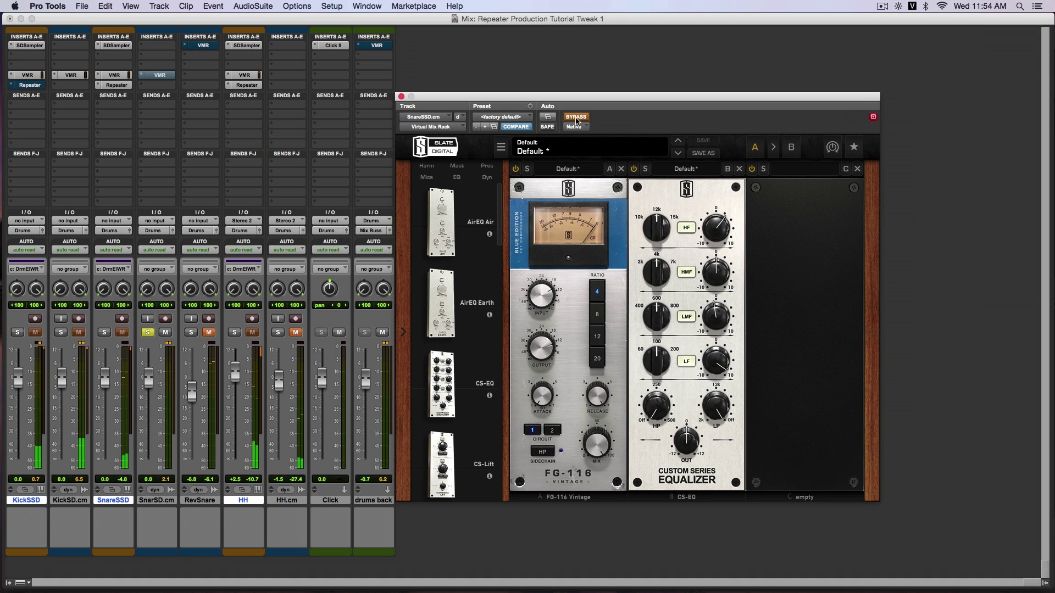
click(577, 117)
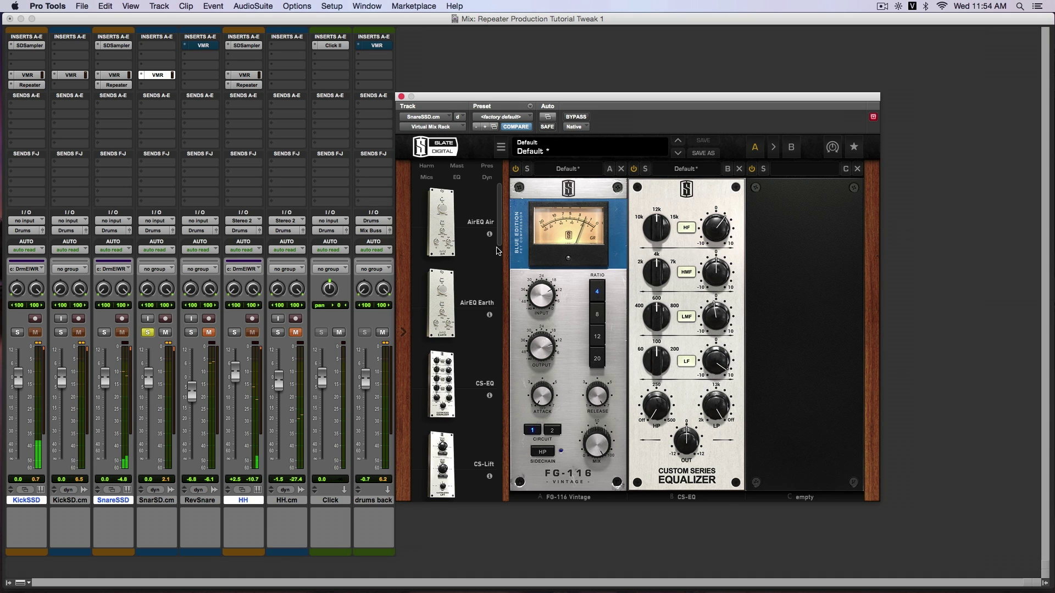
Step: Select and solo all tracks from KickSSD through HH.cm, unmuting RevSnare and HH.cm and muting KickSSD.cm and SnareSSD.cm
click(288, 501)
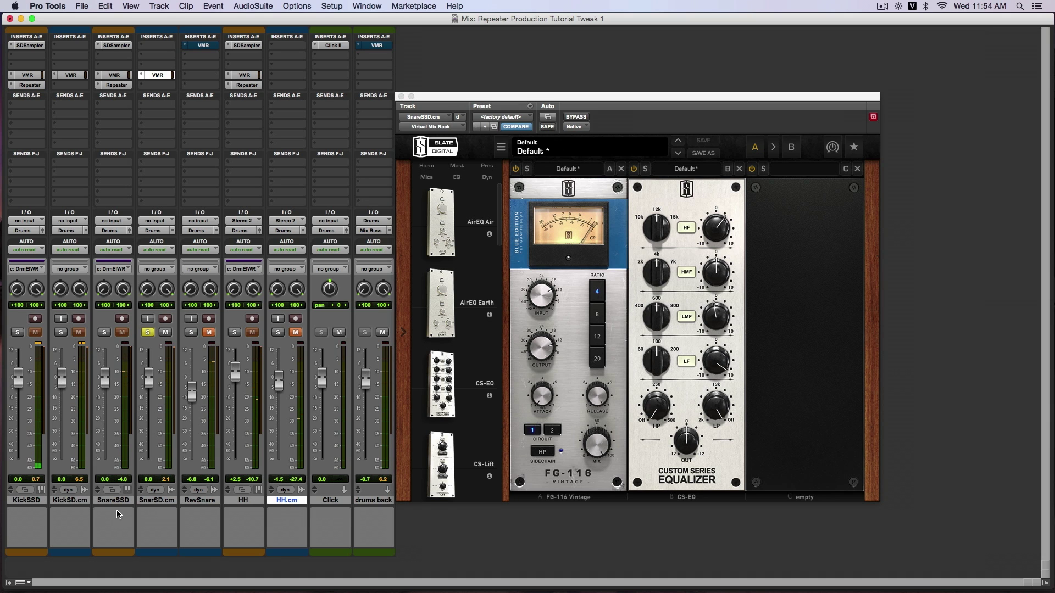
shift+click(31, 501)
click(209, 332)
click(295, 332)
click(277, 333)
click(235, 332)
click(191, 333)
click(61, 332)
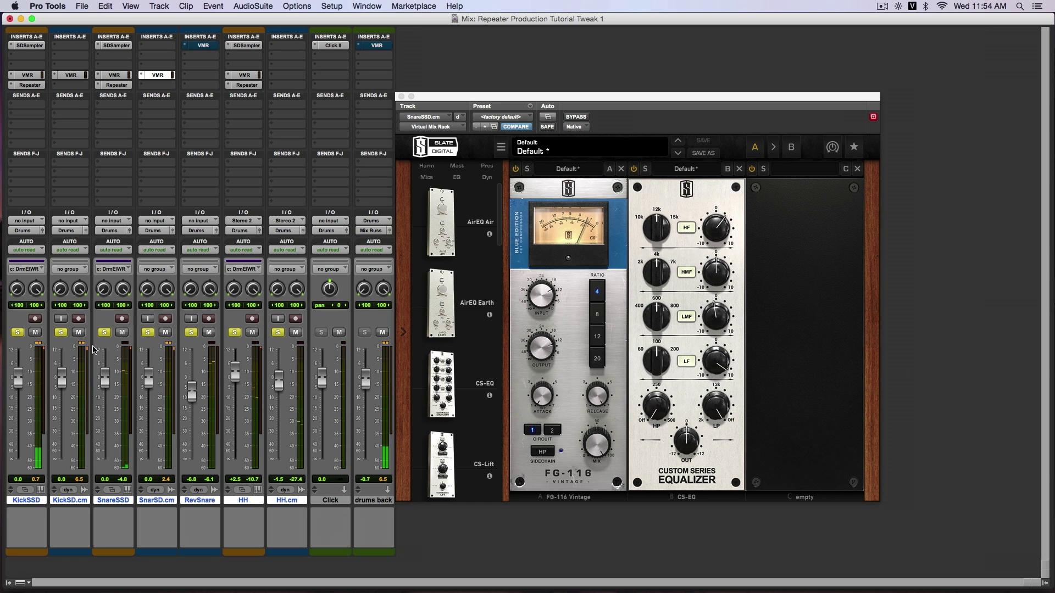
click(79, 332)
click(166, 332)
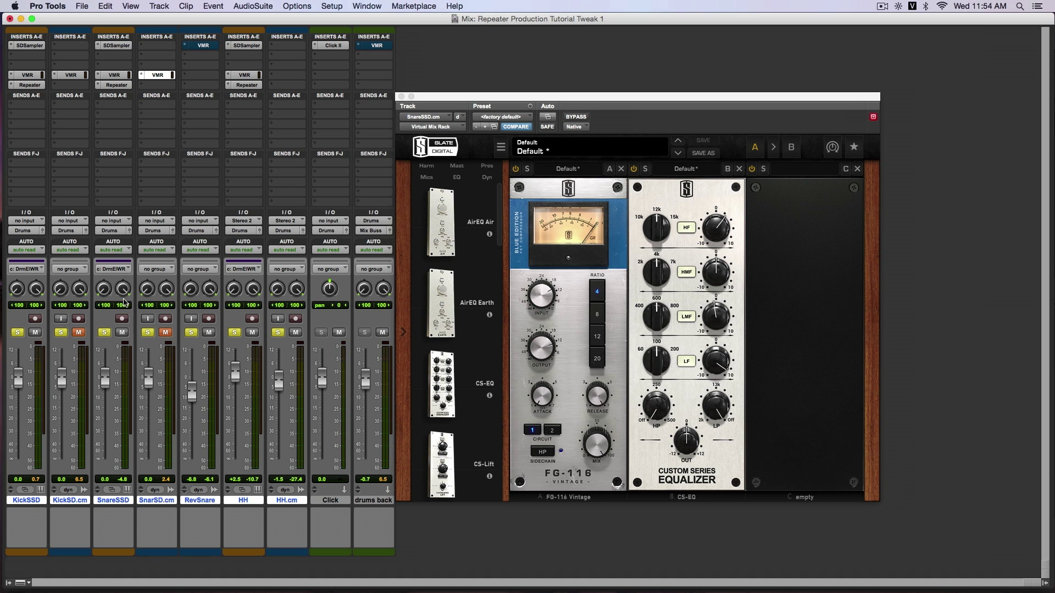
Step: Bypass the VMR and Repeater inserts across the selected drum tracks, play the drums and reactivate the VMR inserts during playback
alt+super+click(70, 75)
alt+super+click(36, 85)
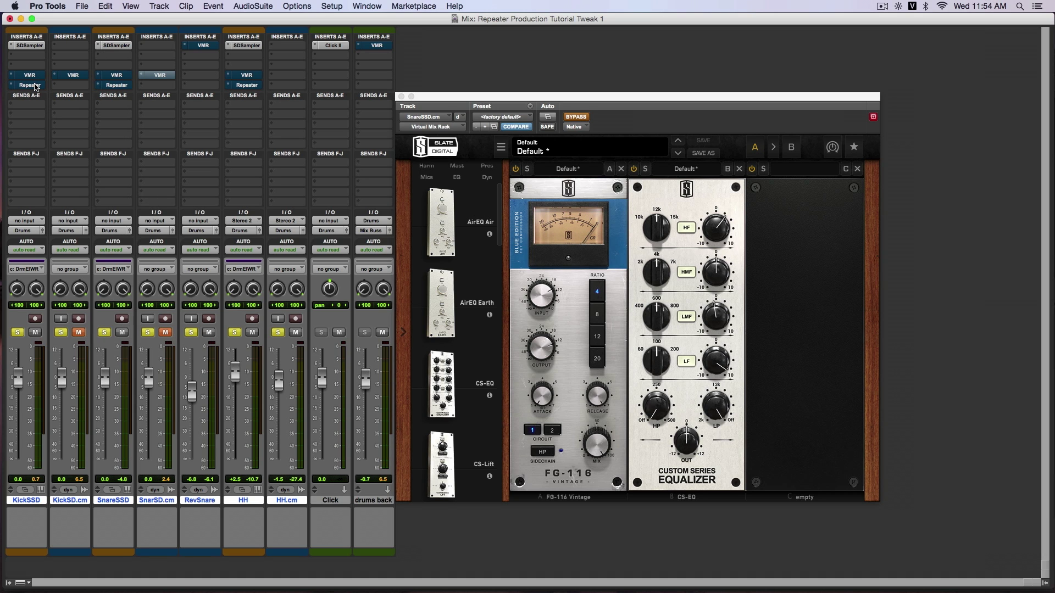
key(space)
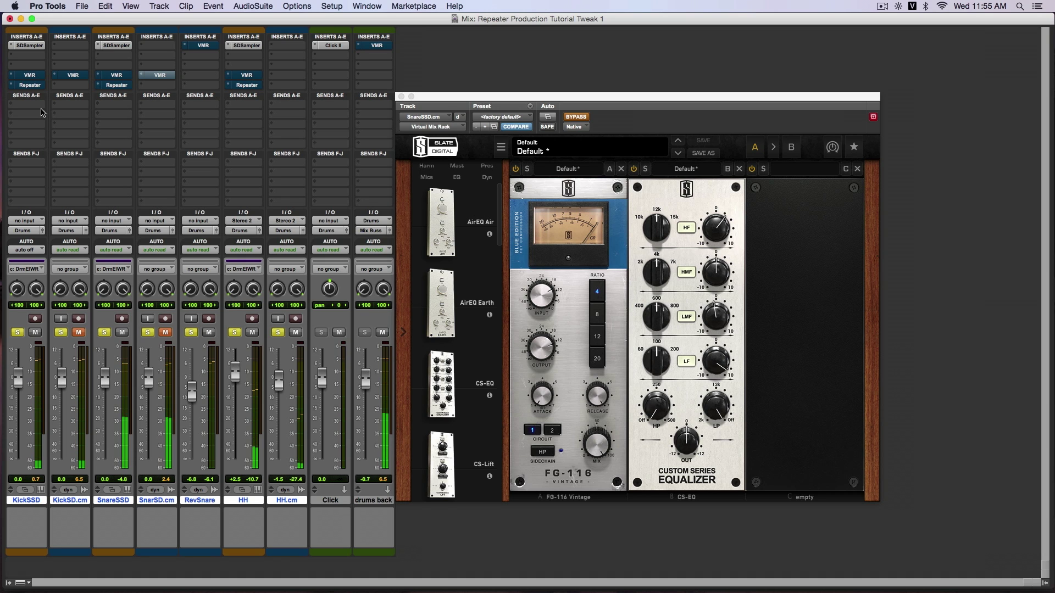
alt+super+click(35, 76)
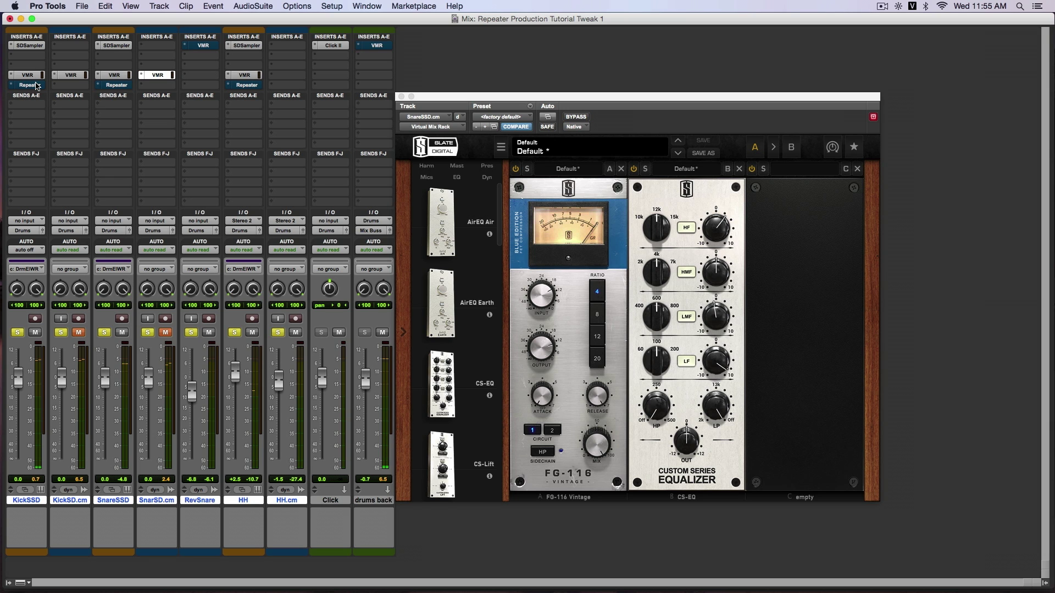
Step: Reactivate the Repeater inserts across the selected drum tracks and turn on RevSnare's Virtual Mix Rack with its AirEQ Air module
alt+super+click(35, 85)
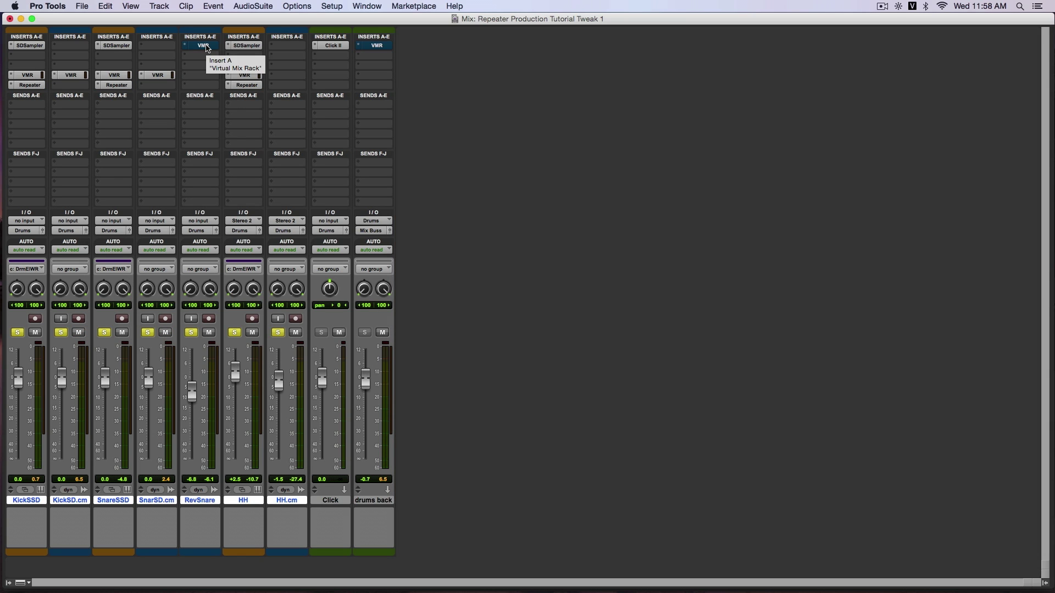
click(204, 45)
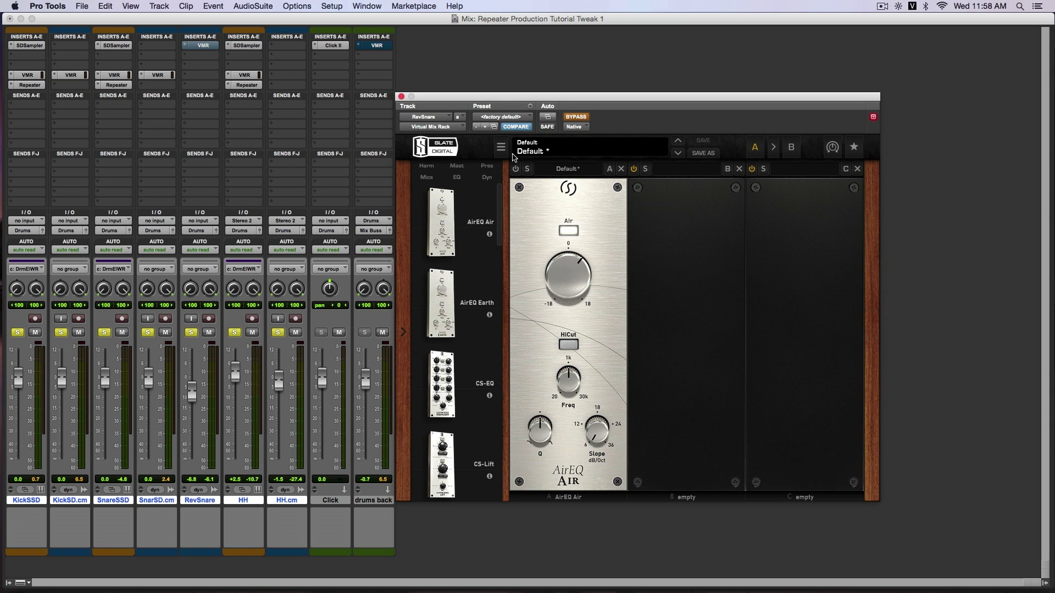
click(578, 120)
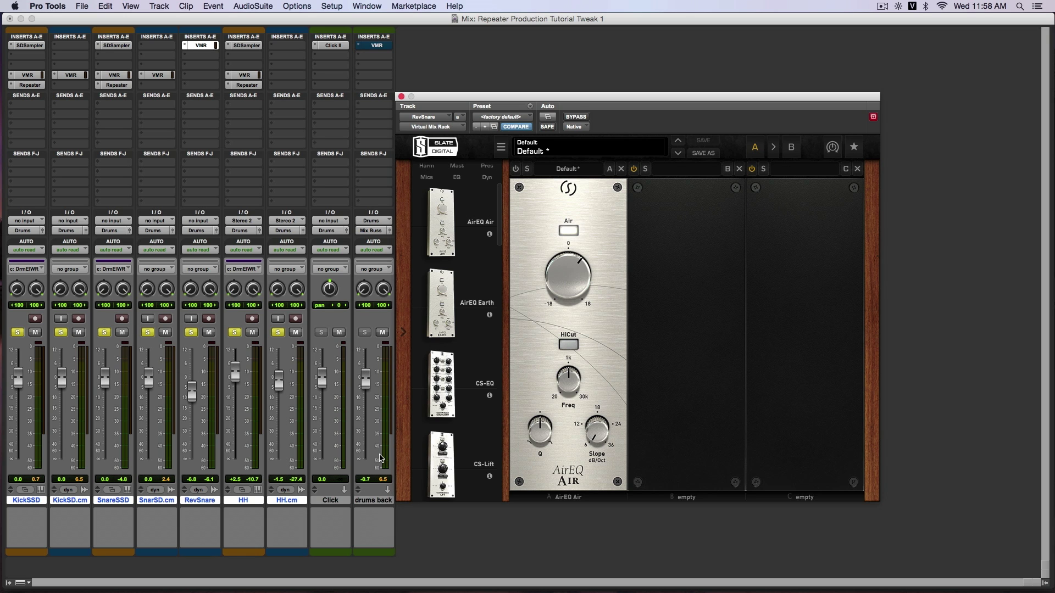
Step: Play the drums and activate the Virtual Mix Rack with The Monster on the drums back track during playback
click(384, 46)
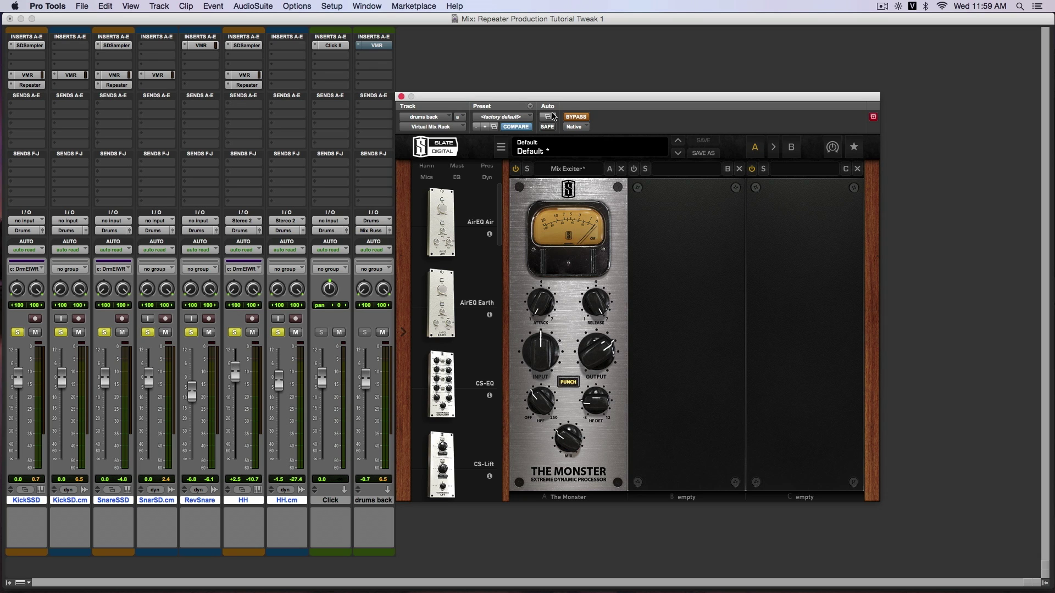
key(space)
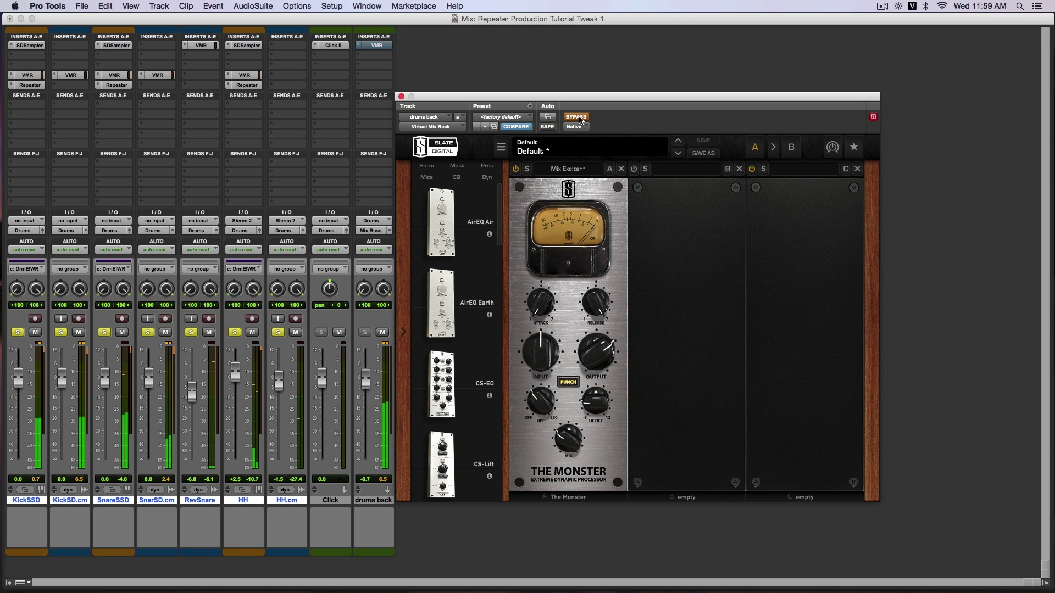
click(577, 117)
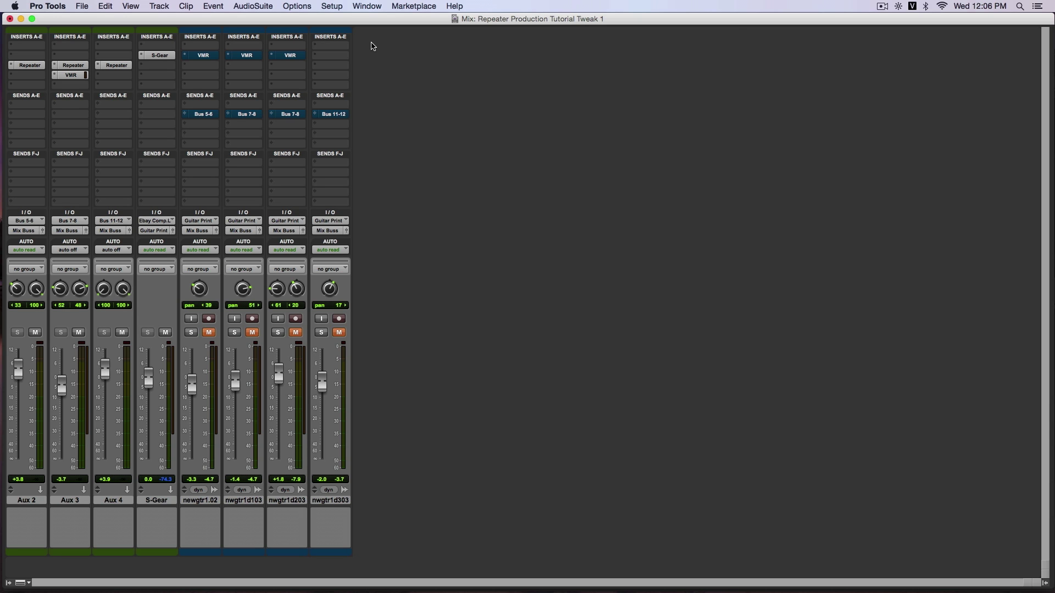
Step: Show the S-Gear amp plug-in, unmute and solo newgtr1.02, and play the guitar
click(164, 55)
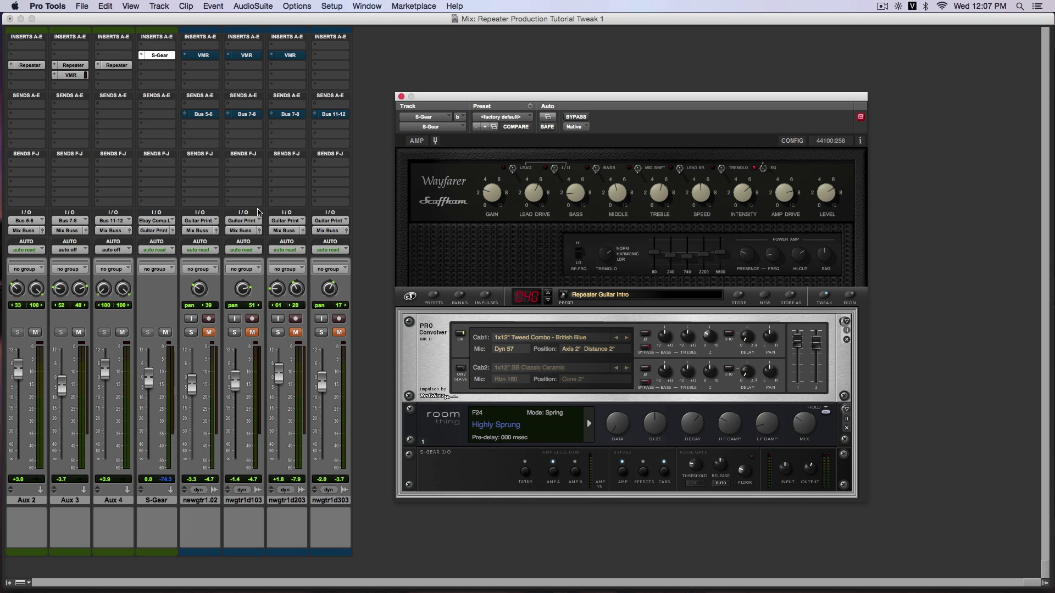
click(208, 333)
click(192, 333)
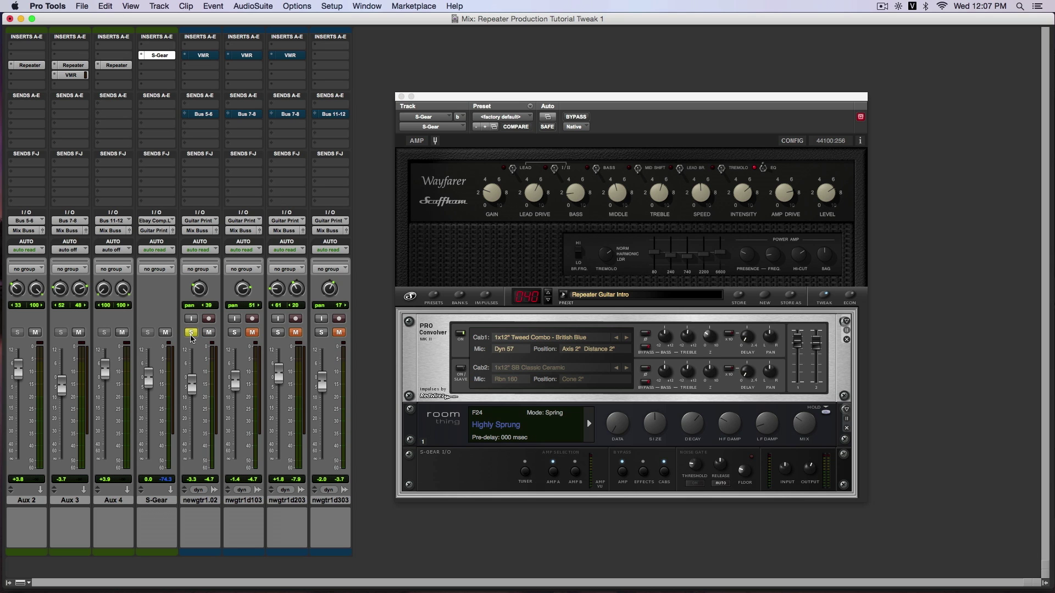
key(space)
key(space)
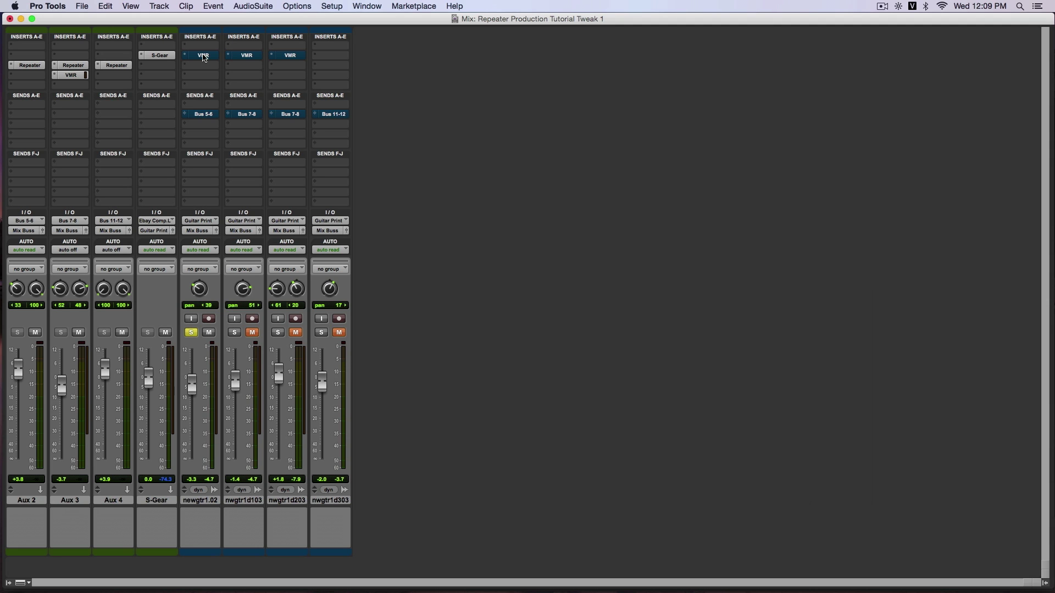
Step: Open newgtr1.02's Virtual Mix Rack and compare its CS-EQ against bypass, leaving it active
click(203, 56)
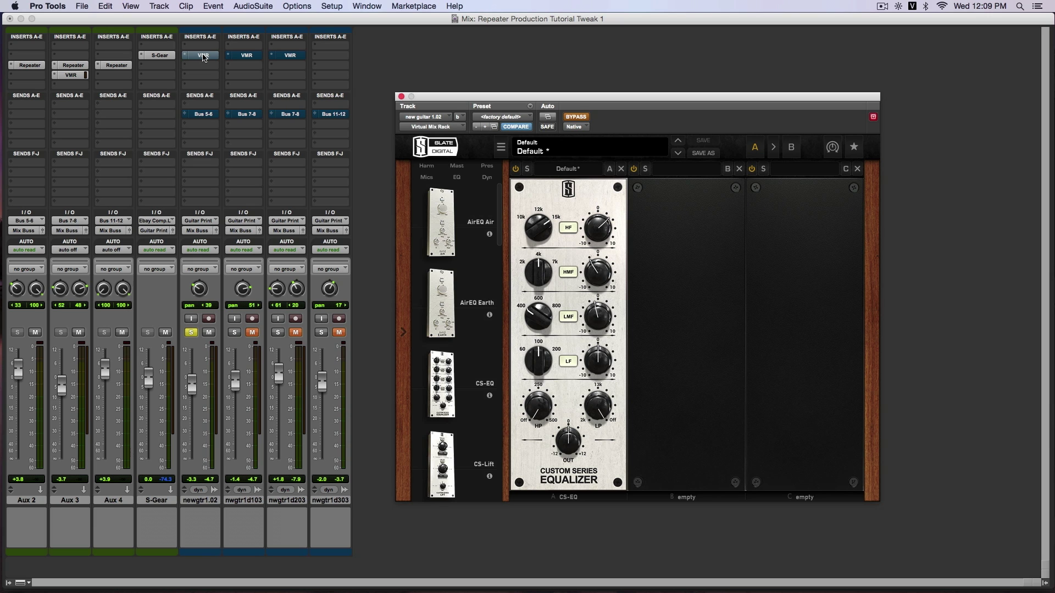
click(576, 117)
click(575, 117)
click(575, 117)
Step: Activate newgtr1.02's Bus 5-6 send and play it through the Intro Guitar Delay Repeater on Aux 2
click(203, 114)
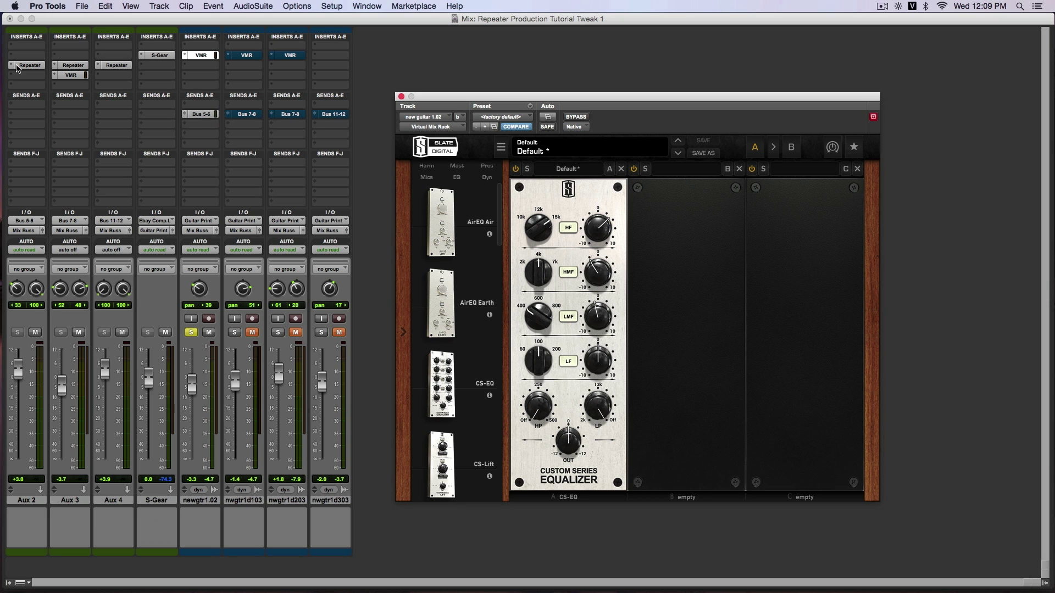
click(30, 66)
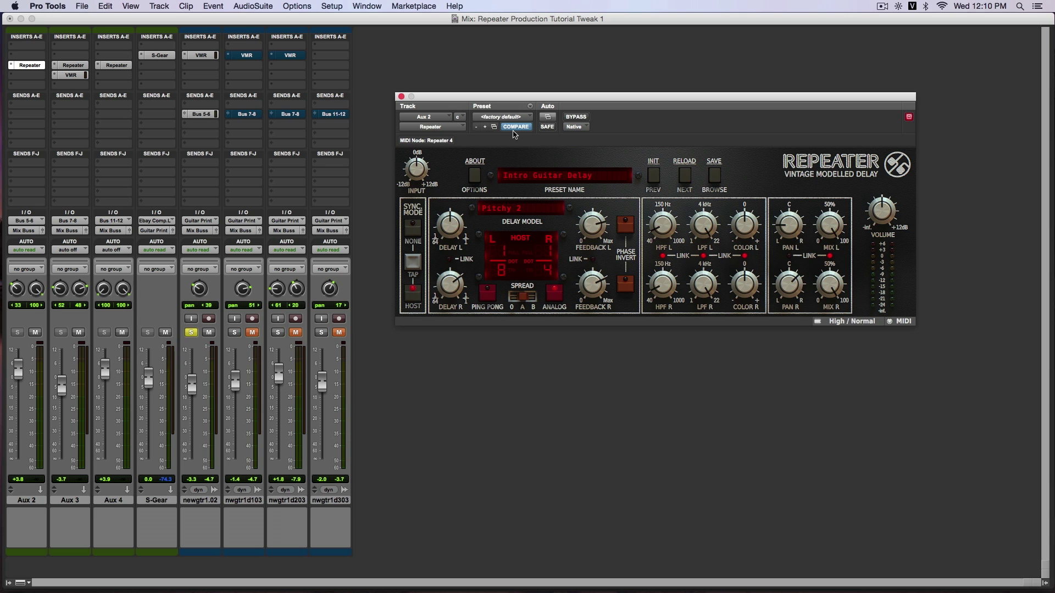
key(space)
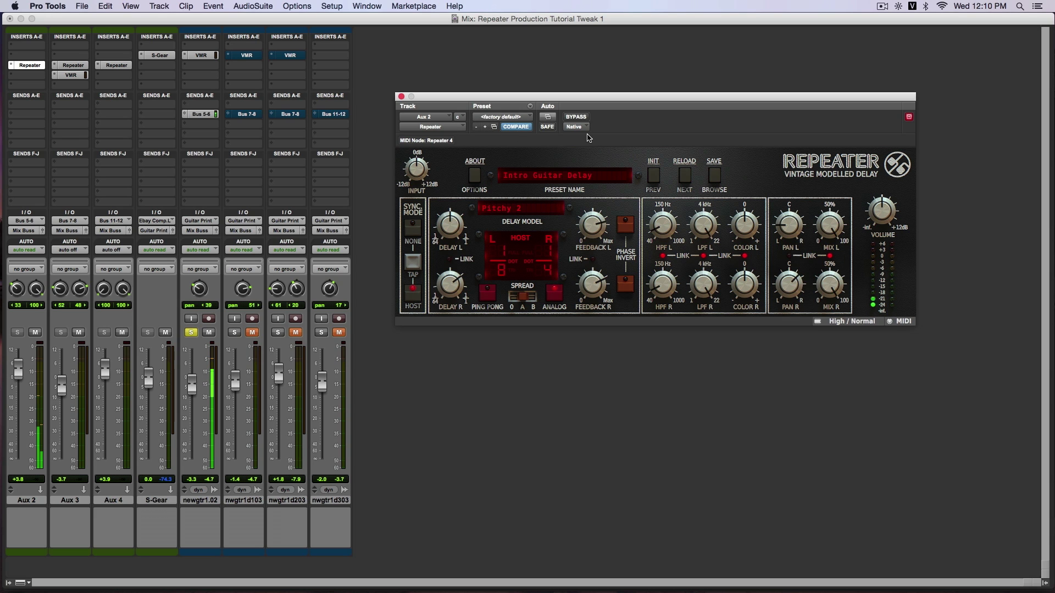
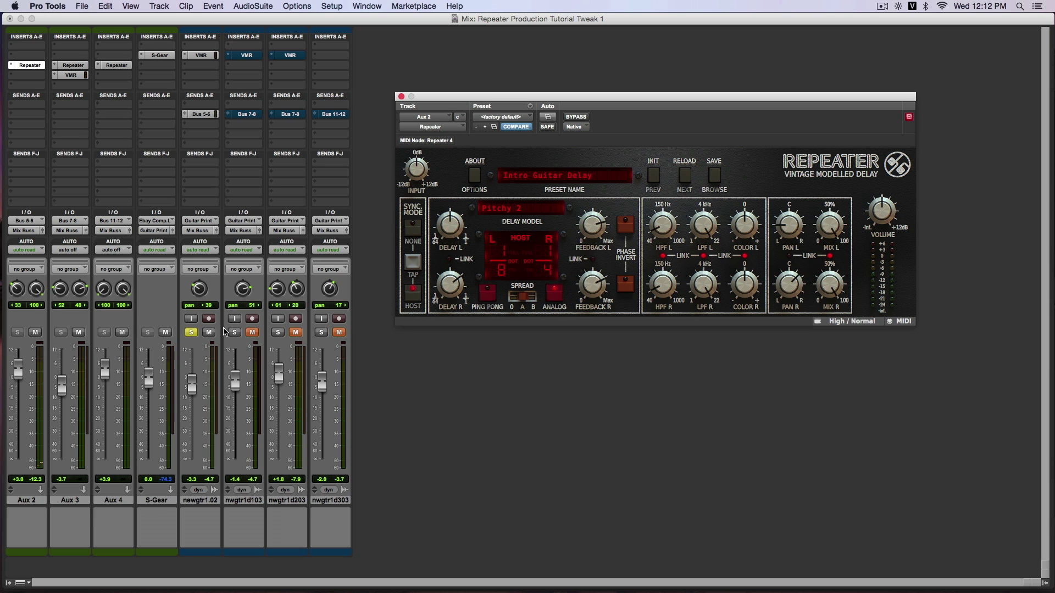
Step: Unmute nwgtr1d103, solo it in place of newgtr1.02, and activate its Virtual Mix Rack CS-EQ during playback
click(191, 333)
click(252, 332)
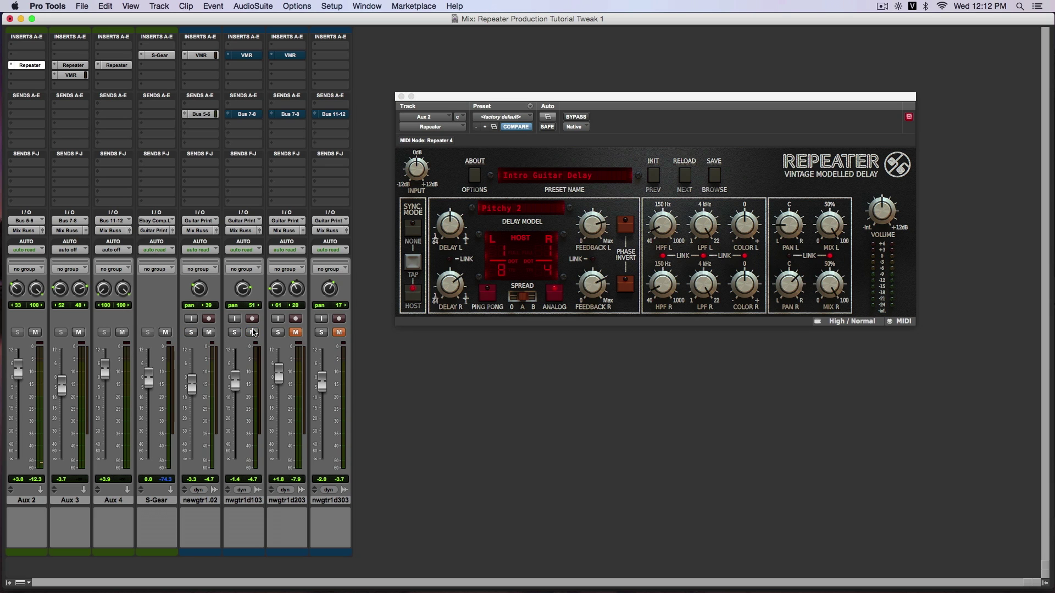
click(235, 333)
click(251, 56)
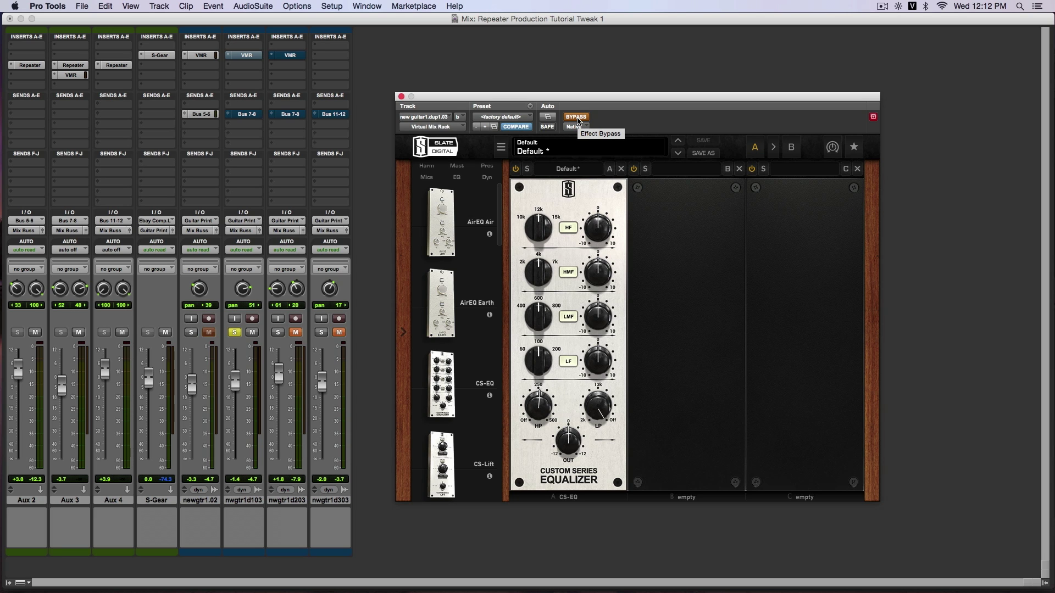
key(space)
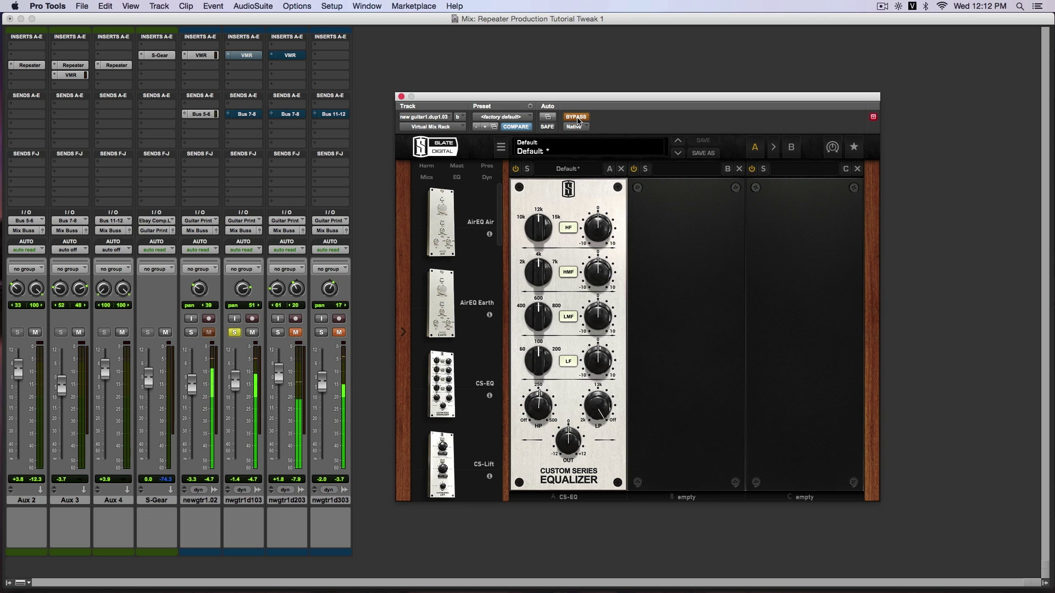
click(578, 120)
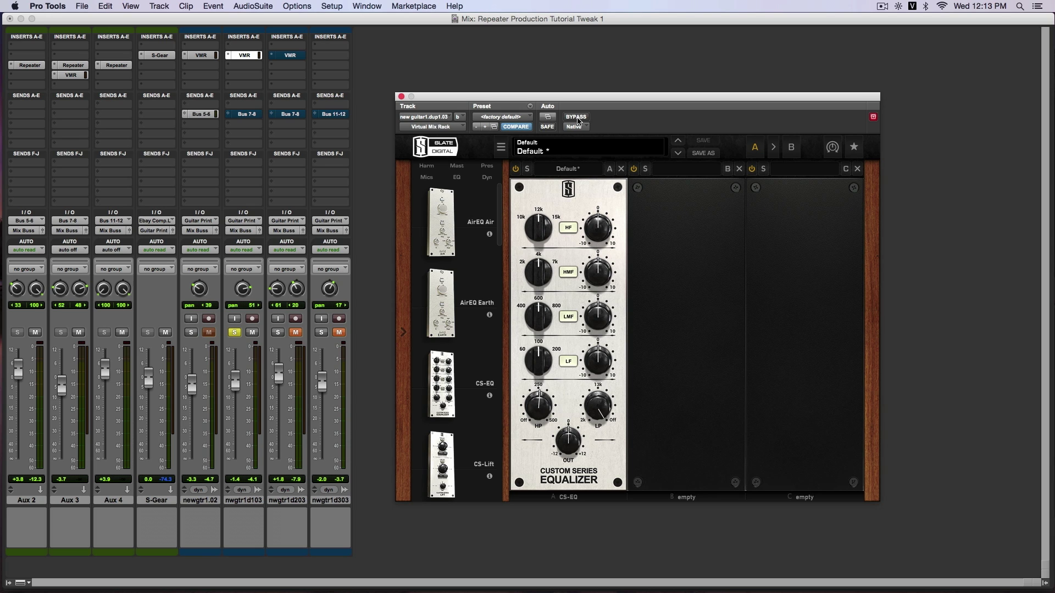
Step: Activate nwgtr1d103's Bus 7-8 send, show the Doubled Guitars Delay Repeater on Aux 3, and bypass Aux 3's Virtual Mix Rack
click(250, 114)
click(73, 65)
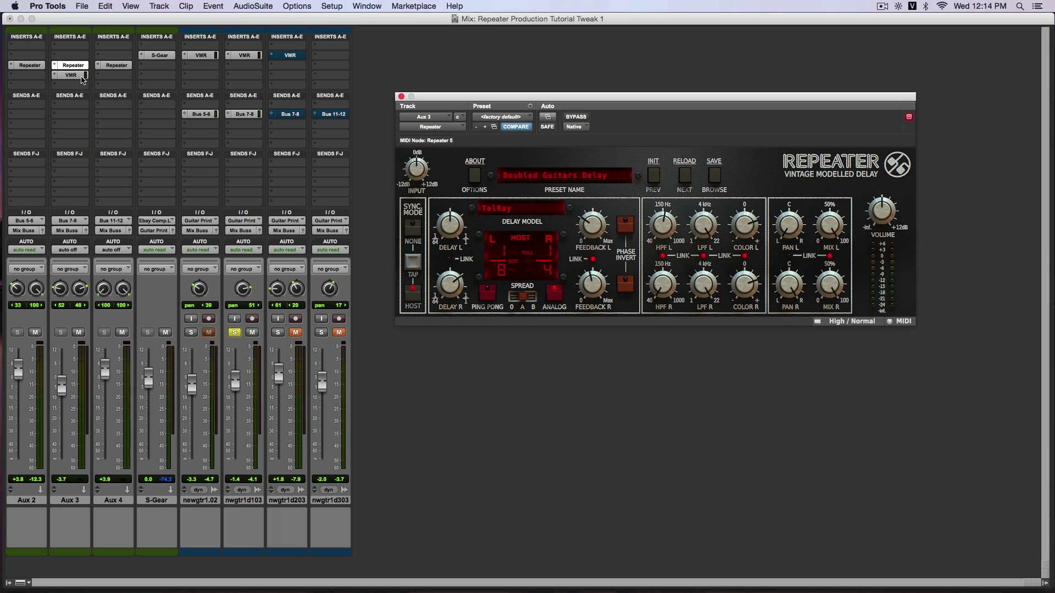
super+click(81, 79)
Step: Compare the Repeater settings on Aux 2, Aux 4 and Aux 3, and play the guitar through Aux 3's Repeater
click(38, 66)
click(113, 66)
click(73, 65)
click(37, 66)
click(77, 67)
key(space)
Step: Open Aux 3's Virtual Mix Rack and compare its FG-76 against bypass during playback, leaving it active
click(77, 75)
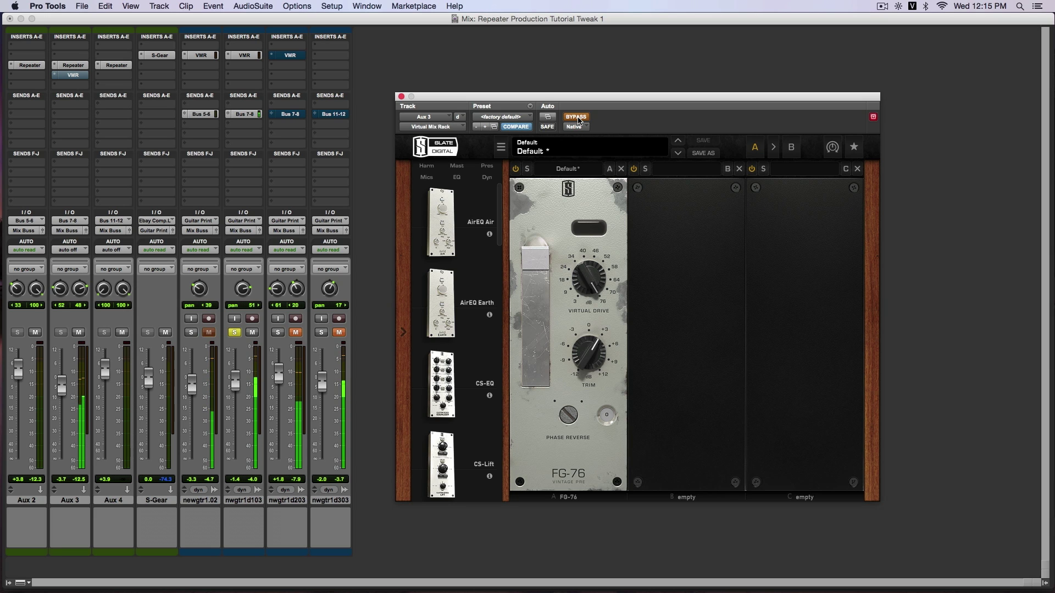
click(577, 117)
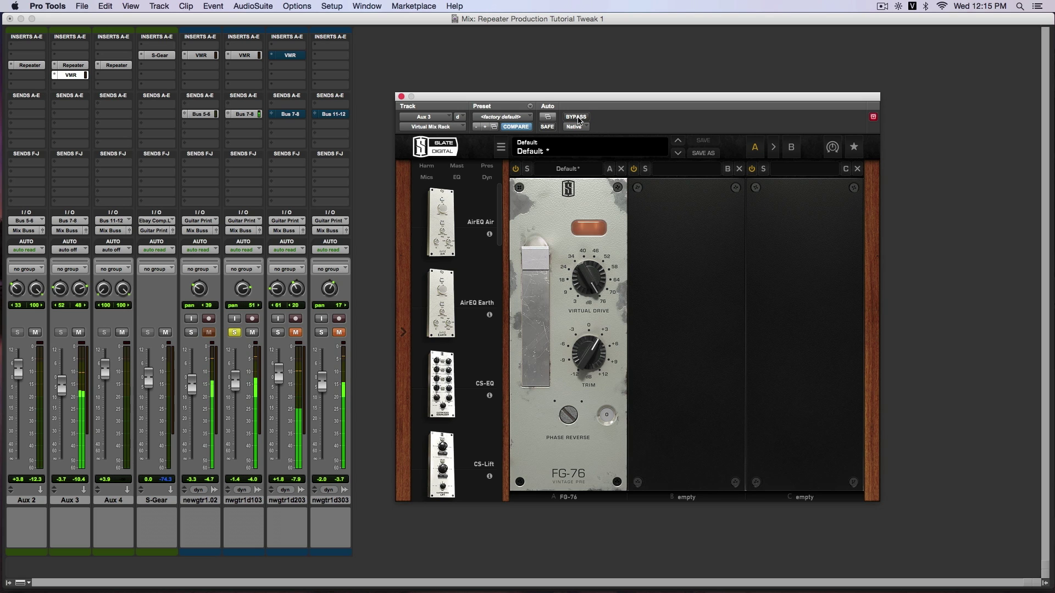
click(577, 117)
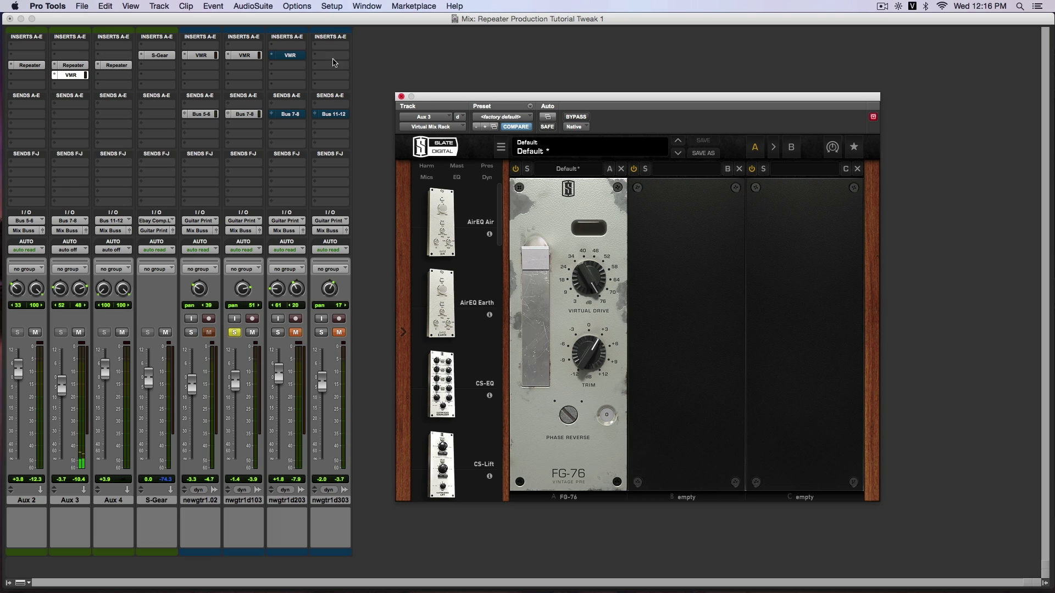
Step: Unmute nwgtr1d203 and solo it in place of nwgtr1d103
click(296, 337)
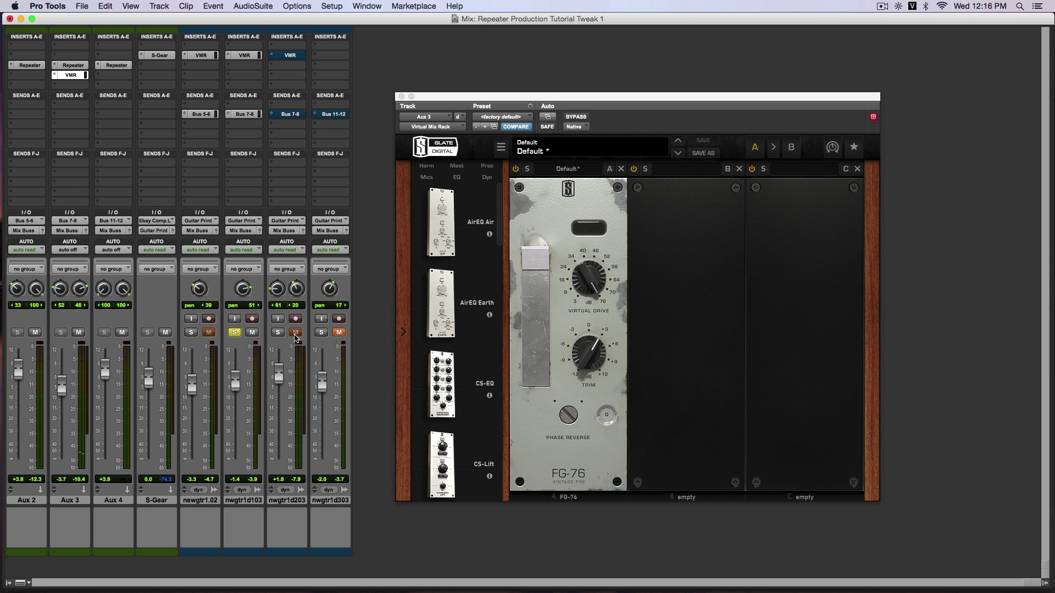
click(279, 334)
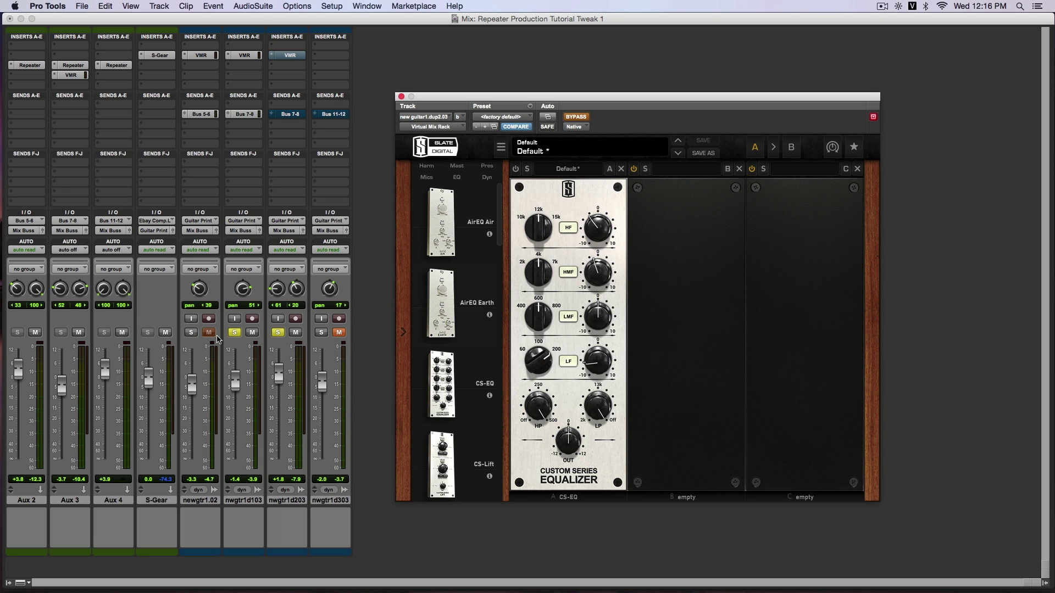
click(234, 333)
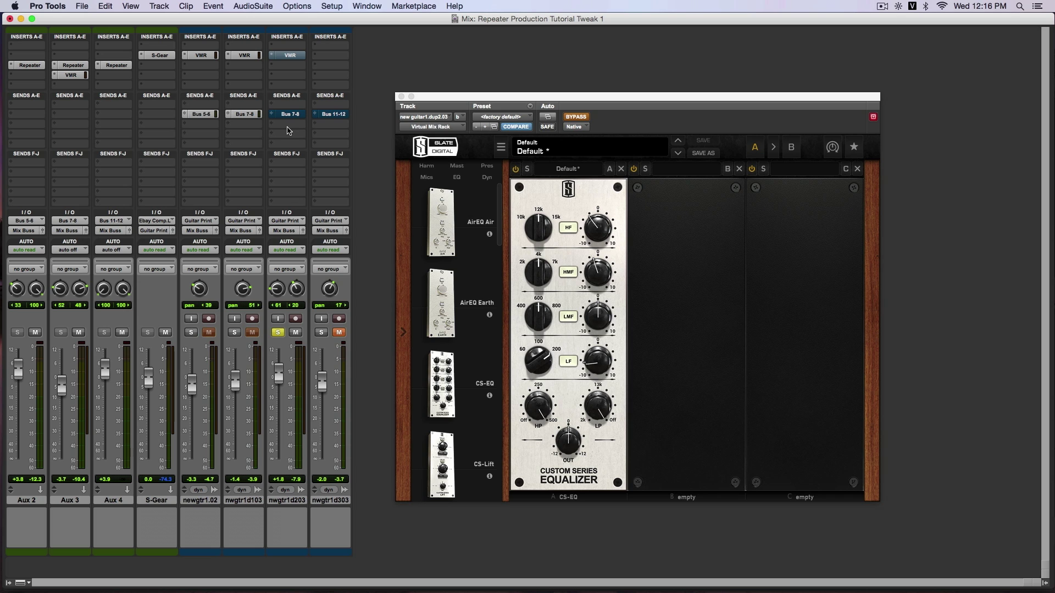
Step: Activate nwgtr1d203's Virtual Mix Rack CS-EQ during playback and solo nwgtr1d103 alongside it
key(space)
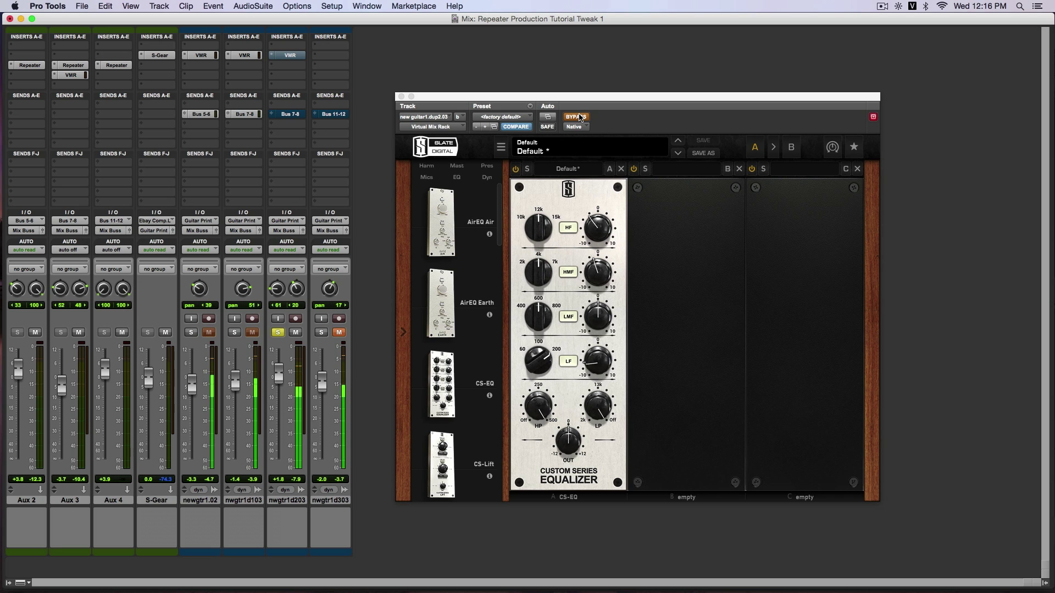
click(579, 117)
click(236, 333)
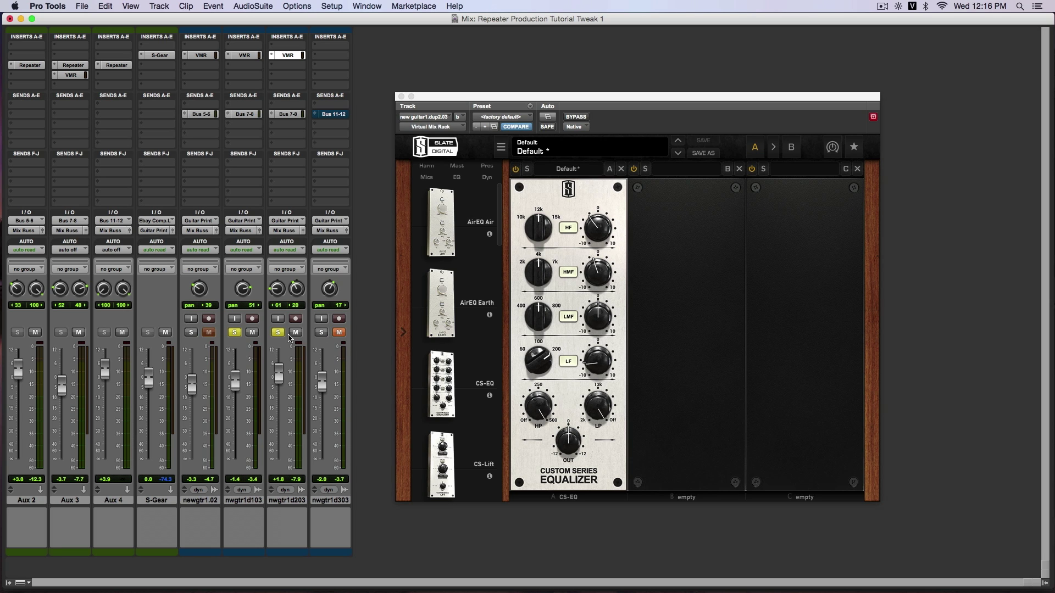
Step: Unmute and solo nwgtr1d303, and activate its Bus 11-12 send to the Bouncy Guitar Delay Repeater on Aux 4
click(339, 333)
click(322, 333)
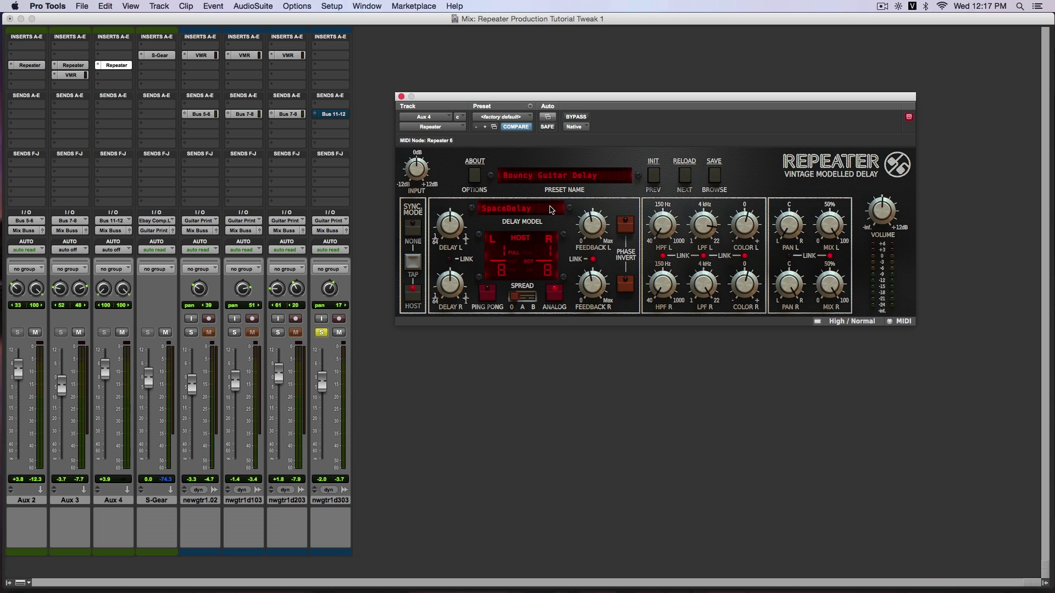
ctrl+super+click(337, 115)
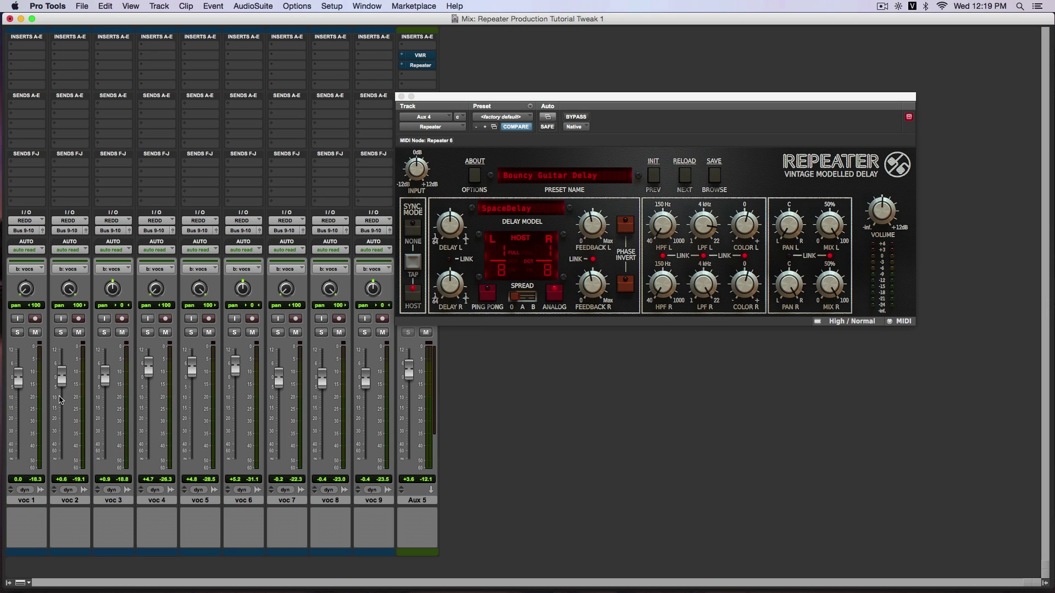
Step: Close the Repeater window, show the voc 1 to voc 9 clips in the Edit window, and play them from the Vocal Choir marker
key(super+w)
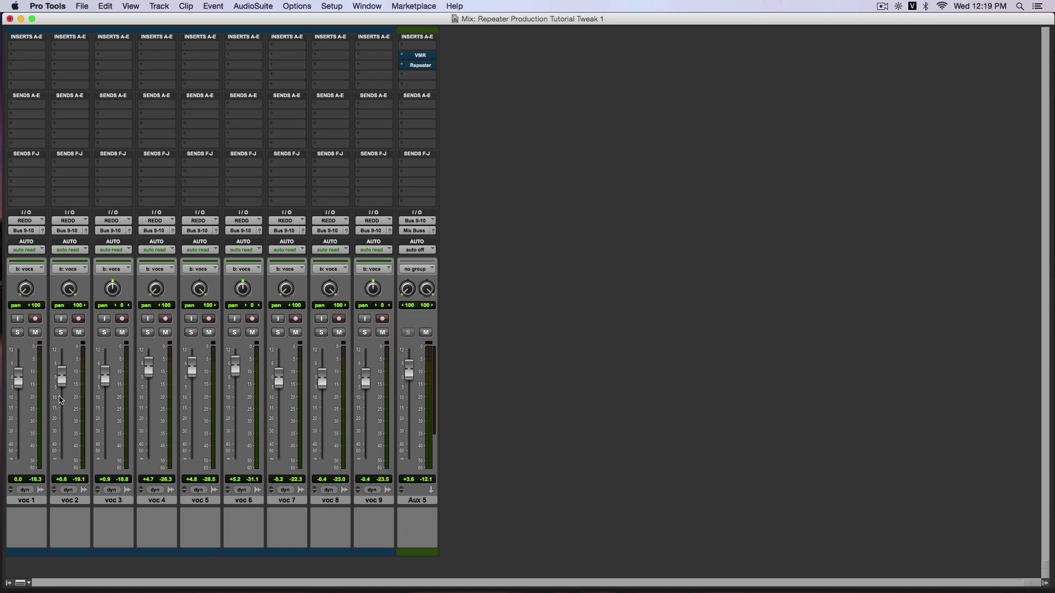
key(super+equal)
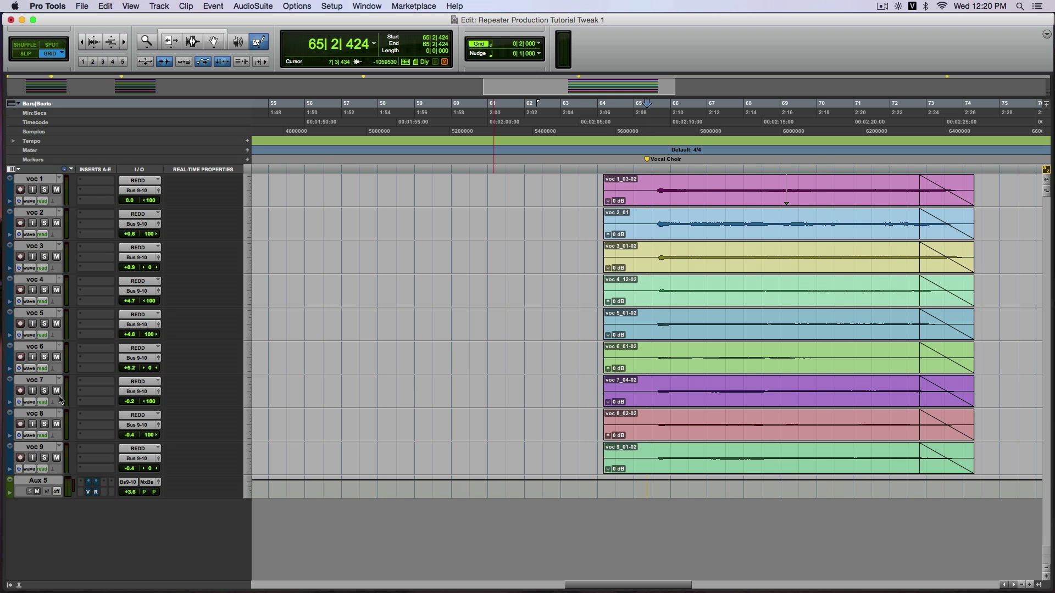
key(space)
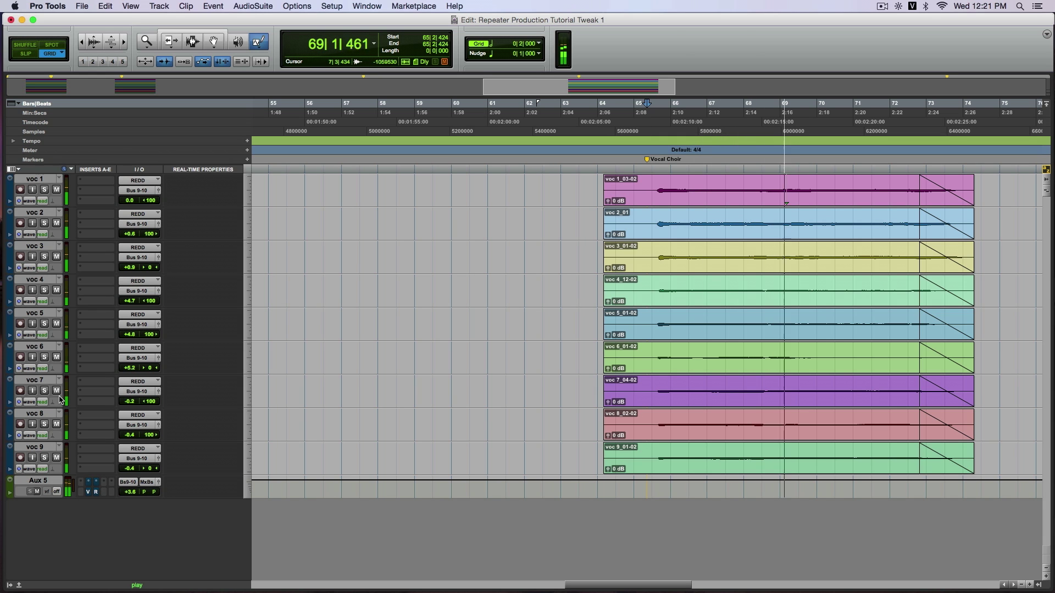
key(space)
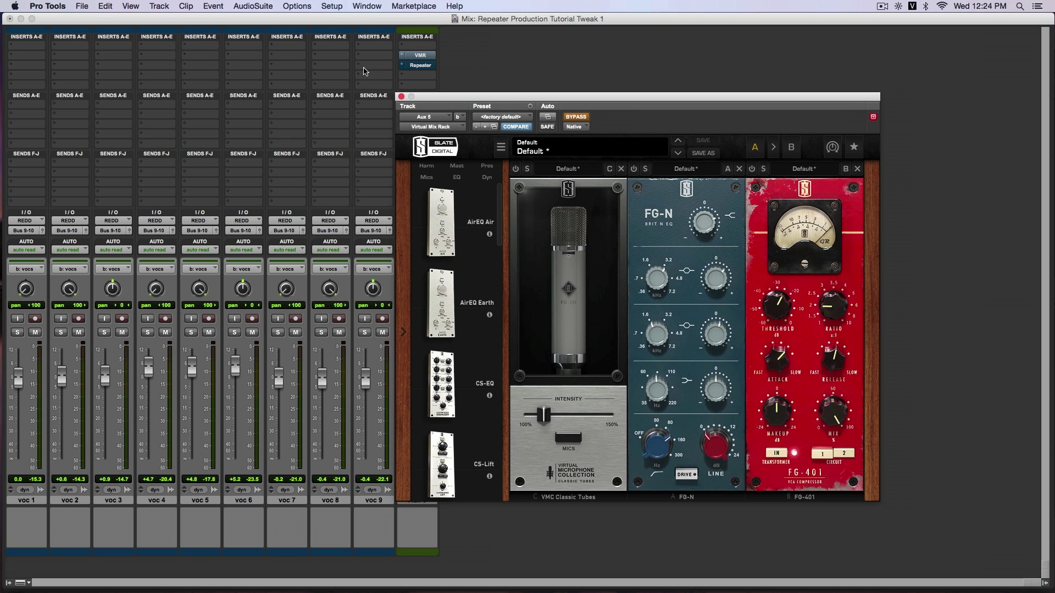
Step: Close and redisplay Aux 5's Virtual Mix Rack with its VMC Classic Tubes, FG-N and FG-401 modules
key(super+w)
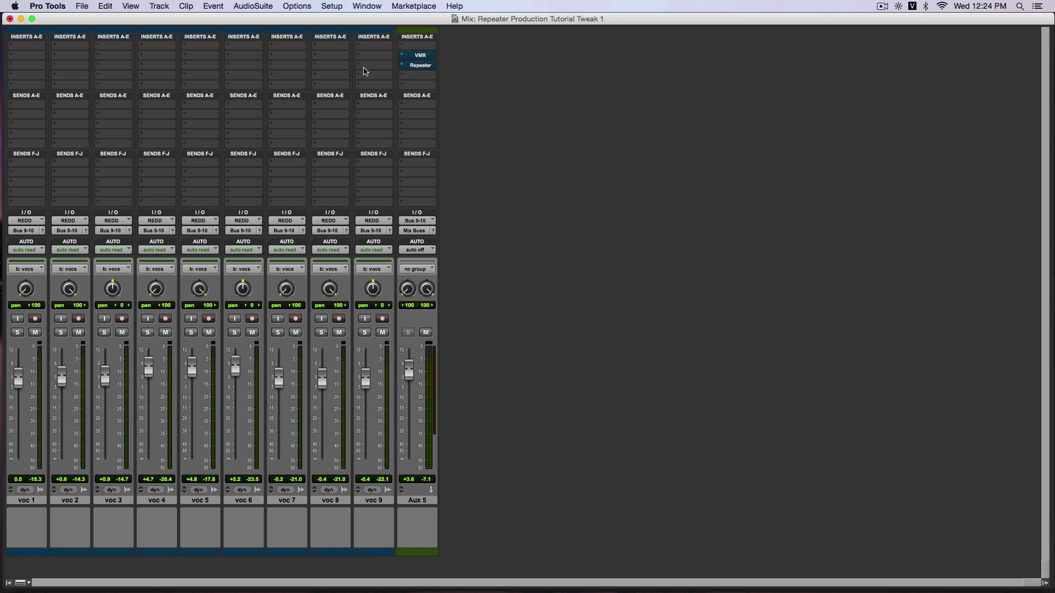
key(super+ctrl+alt+w)
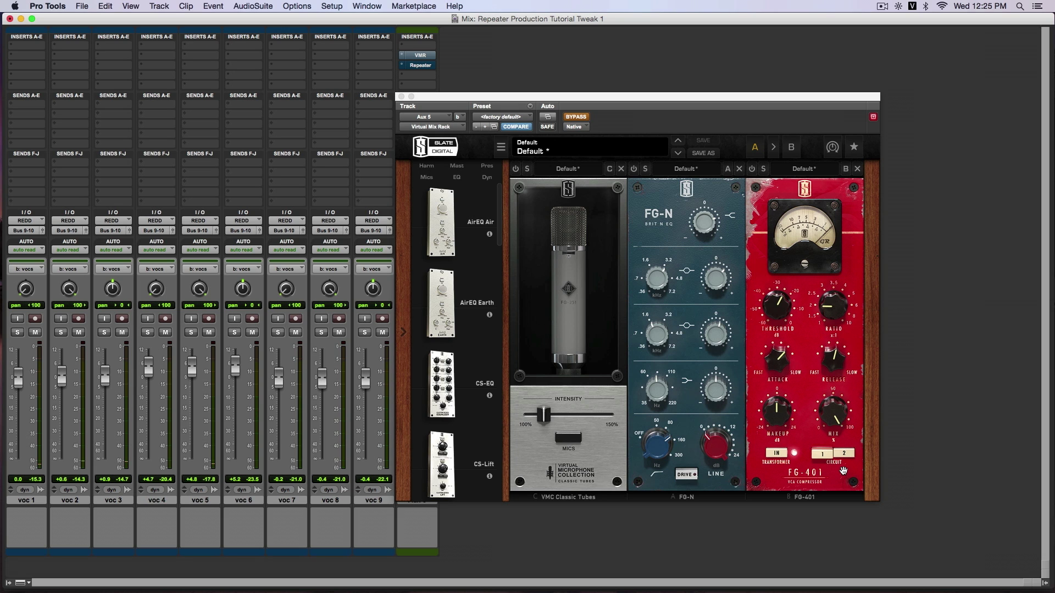
Step: Activate Aux 5's Virtual Mix Rack during playback and switch on its VMC Classic Tubes, FG-N and FG-401 modules
key(space)
click(575, 117)
click(517, 170)
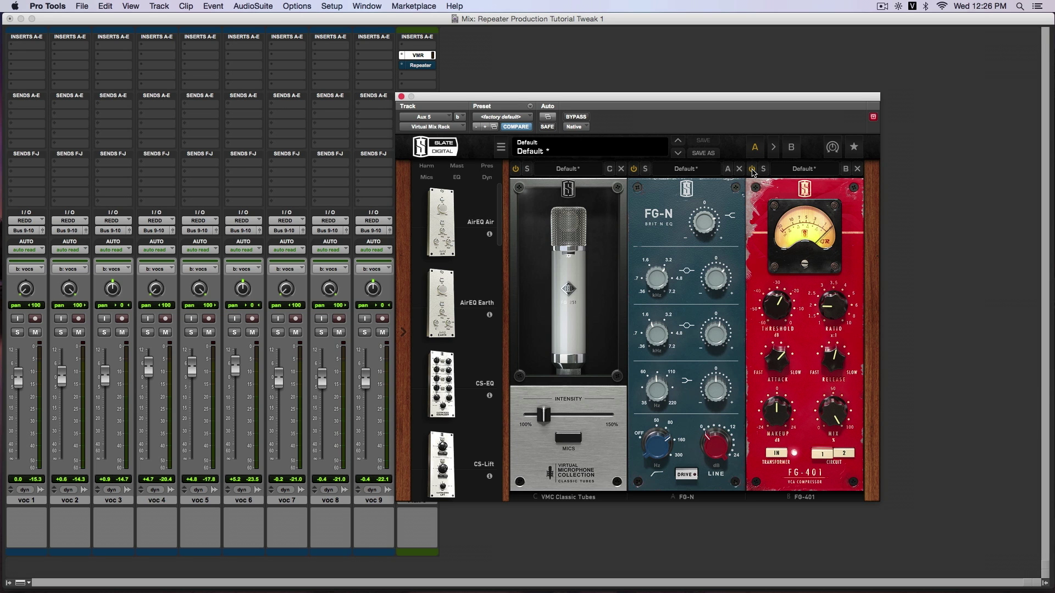
Step: Show the Edit window and play the voc 1 to voc 9 clips from the Vocal Choir marker
key(super+equal)
key(super+equal)
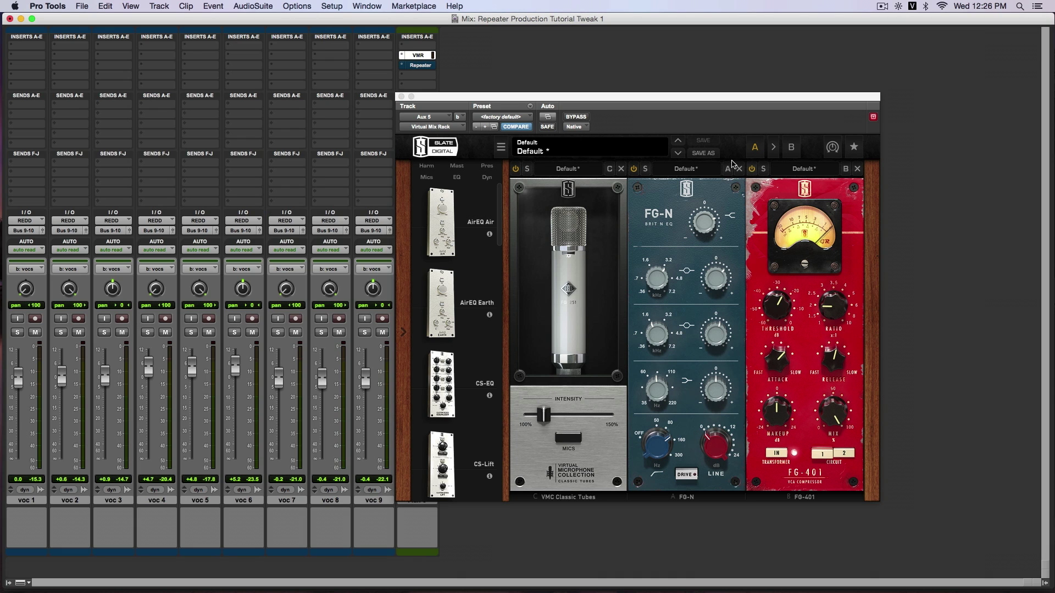
key(super+equal)
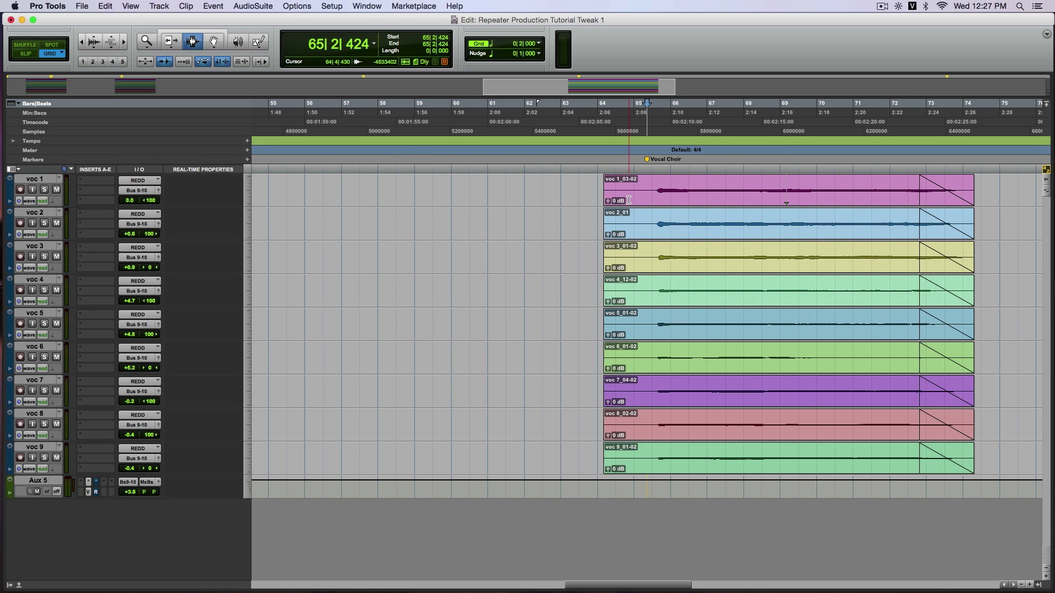
key(space)
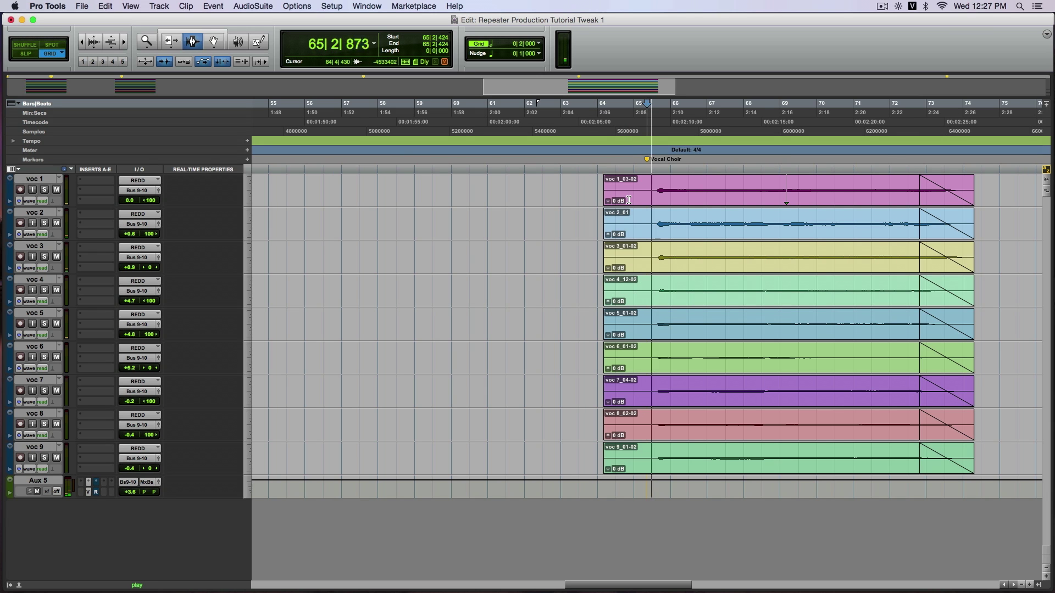
key(space)
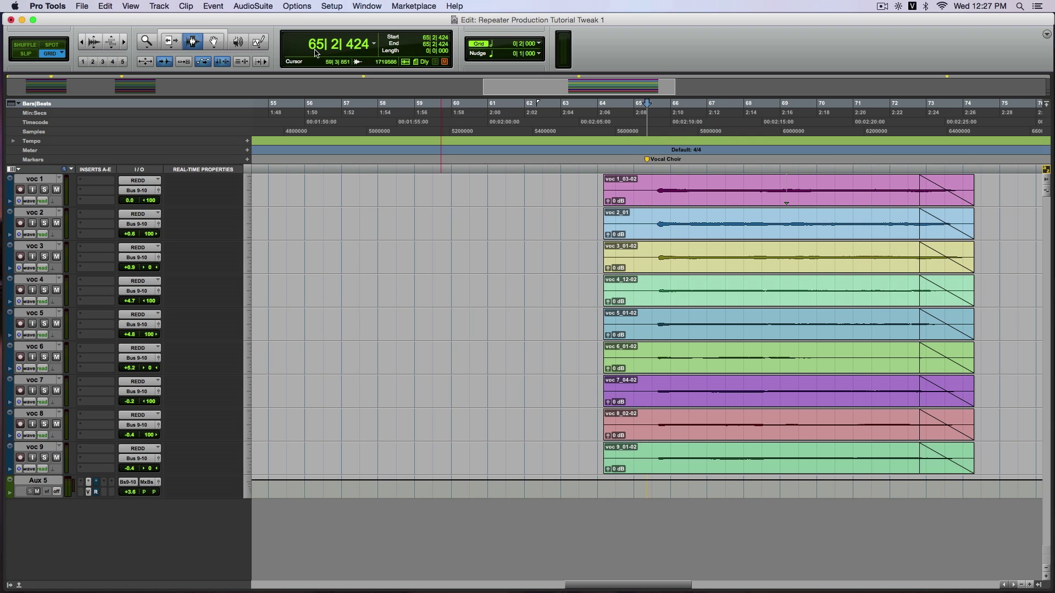
Step: Trim the starts of the voc 1 to voc 9 clips at 66|3|000 and add fade-ins ending at 67|3|000
click(689, 179)
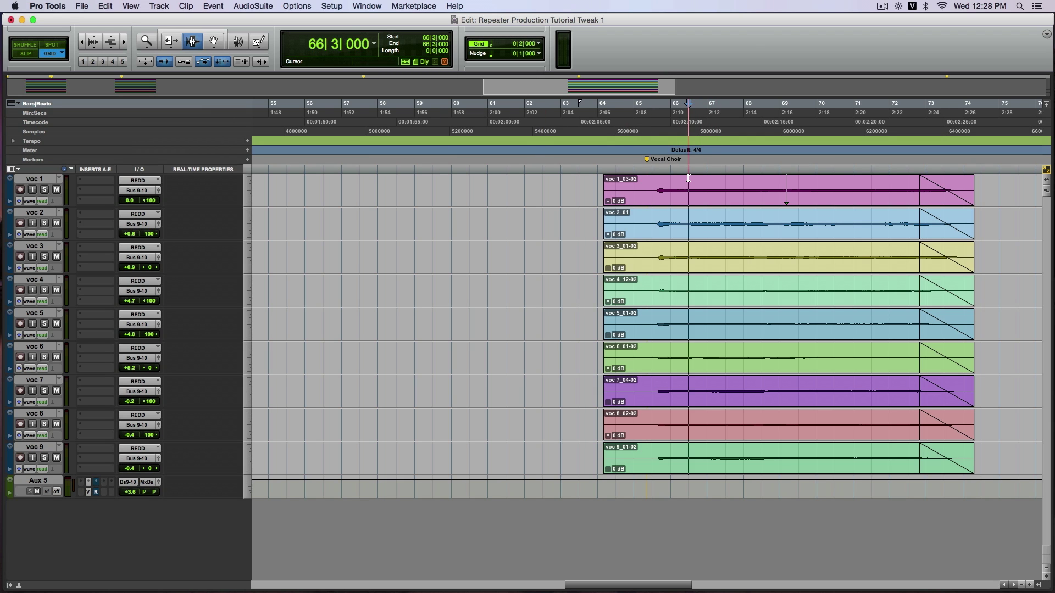
key(a)
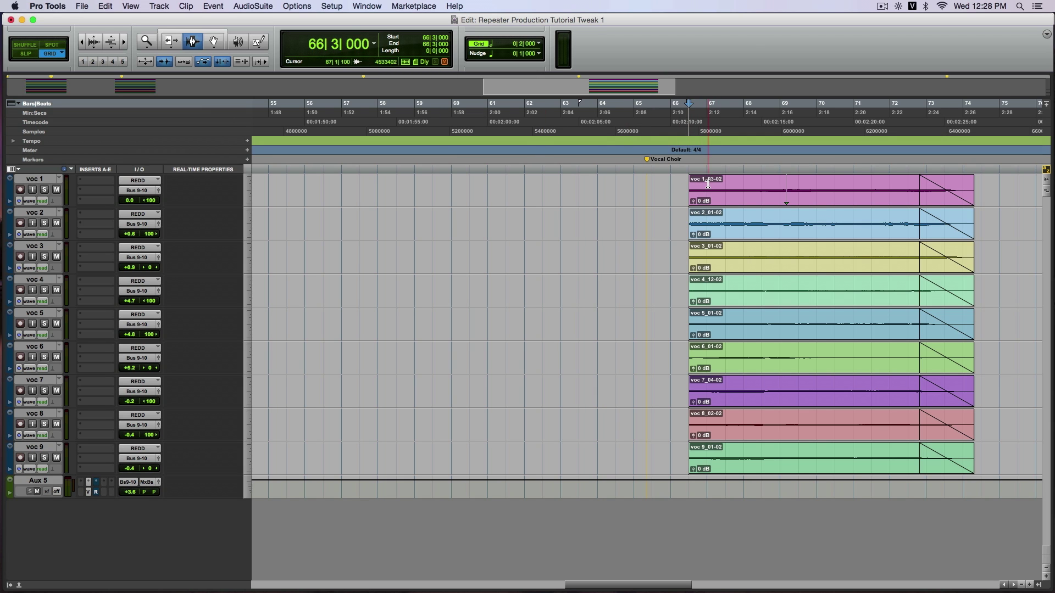
key(KP_Add)
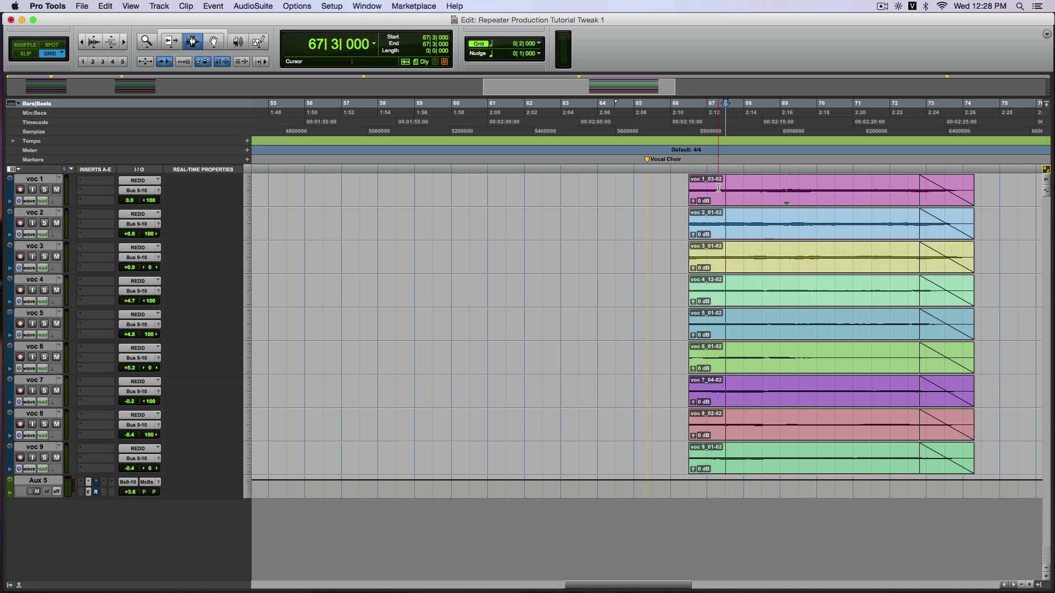
key(d)
Step: Reshape the voc clips' fade-ins into a slow-starting curve with the Standard in shape and Equal Gain slope
key(F8)
double_click(710, 218)
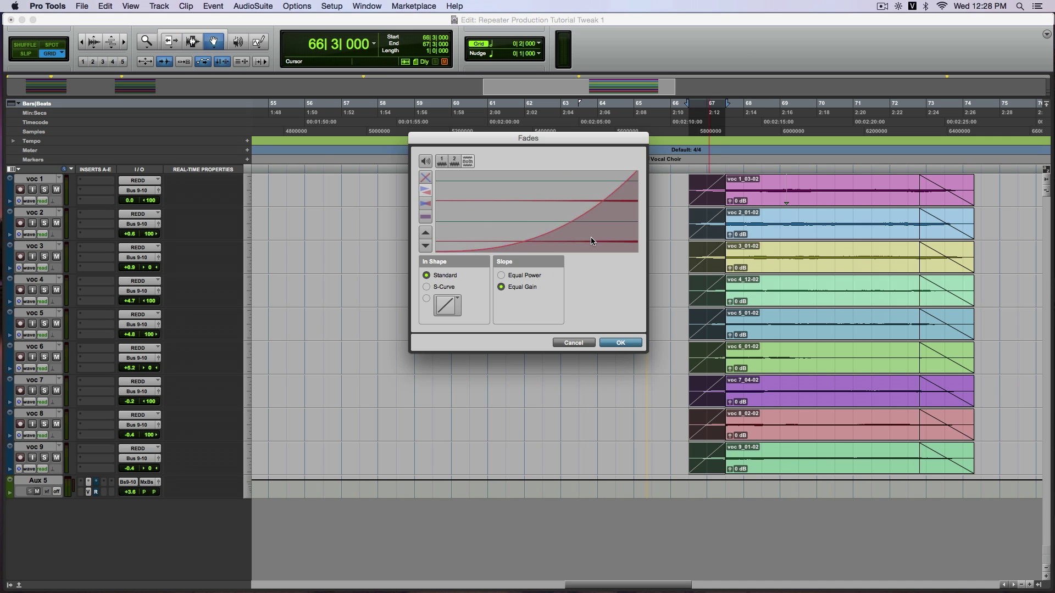
key(Return)
Step: Move the faded voc 1 to voc 9 clips earlier to start at 66|1|000 and play them from 65|3|000
click(686, 238)
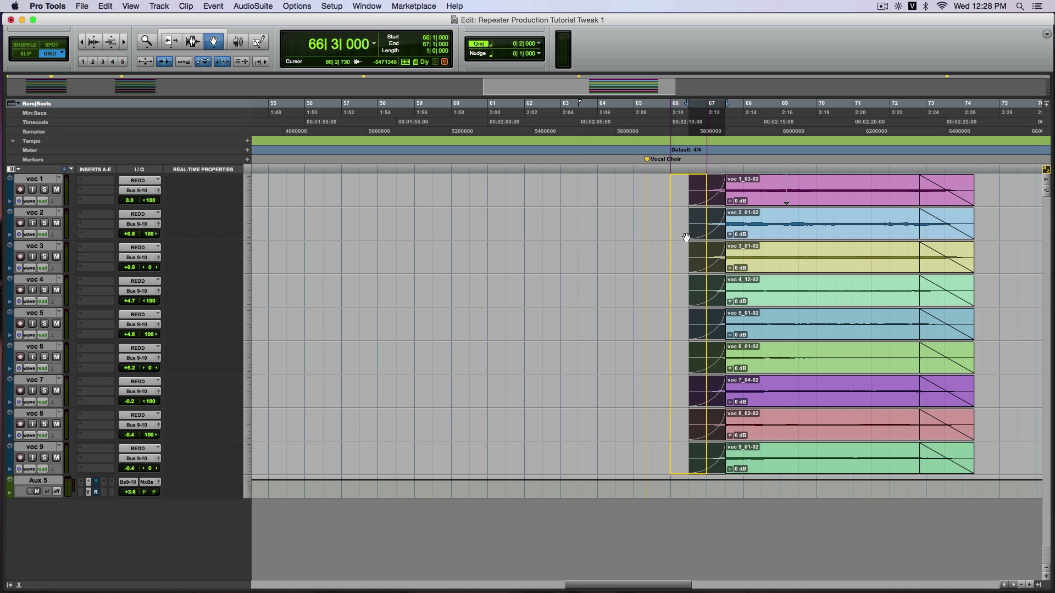
drag(687, 237, 668, 236)
click(660, 118)
key(space)
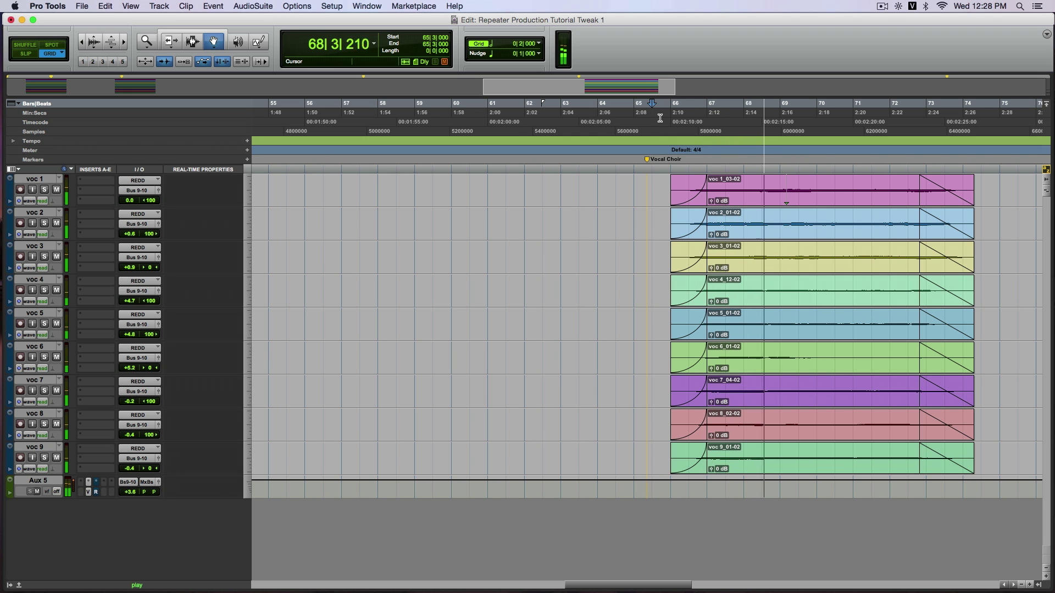
key(space)
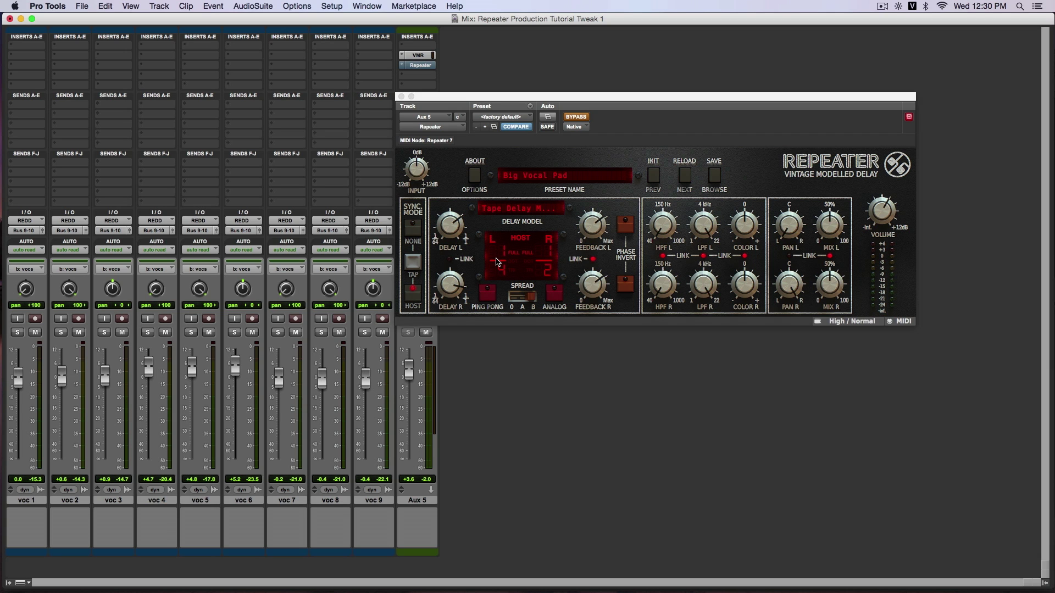
Step: Activate the Big Vocal Pad Repeater on Aux 5, audition it with the choir and close its window
drag(589, 227, 590, 226)
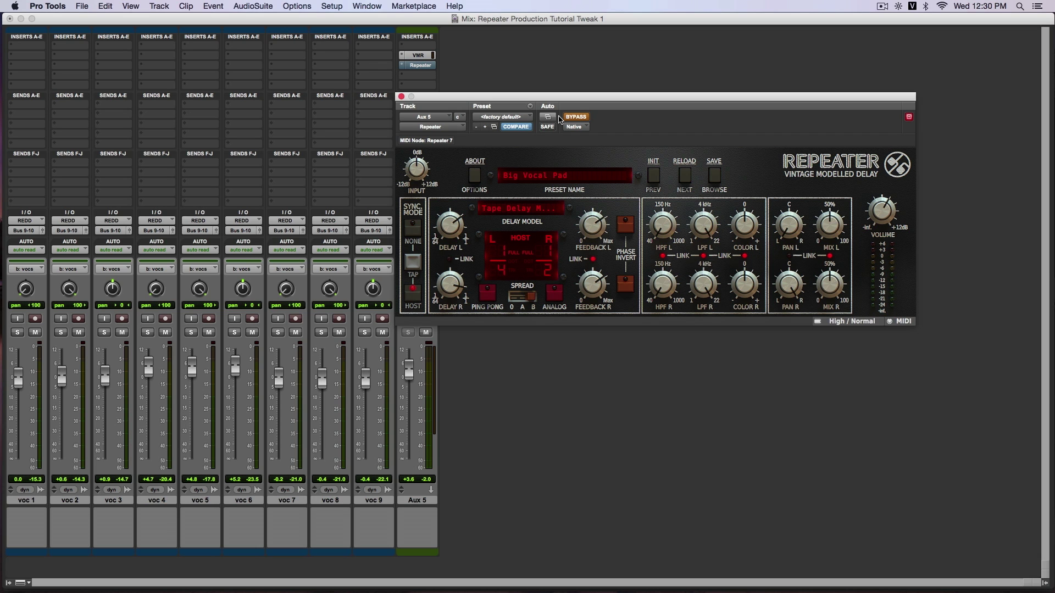
click(579, 117)
key(space)
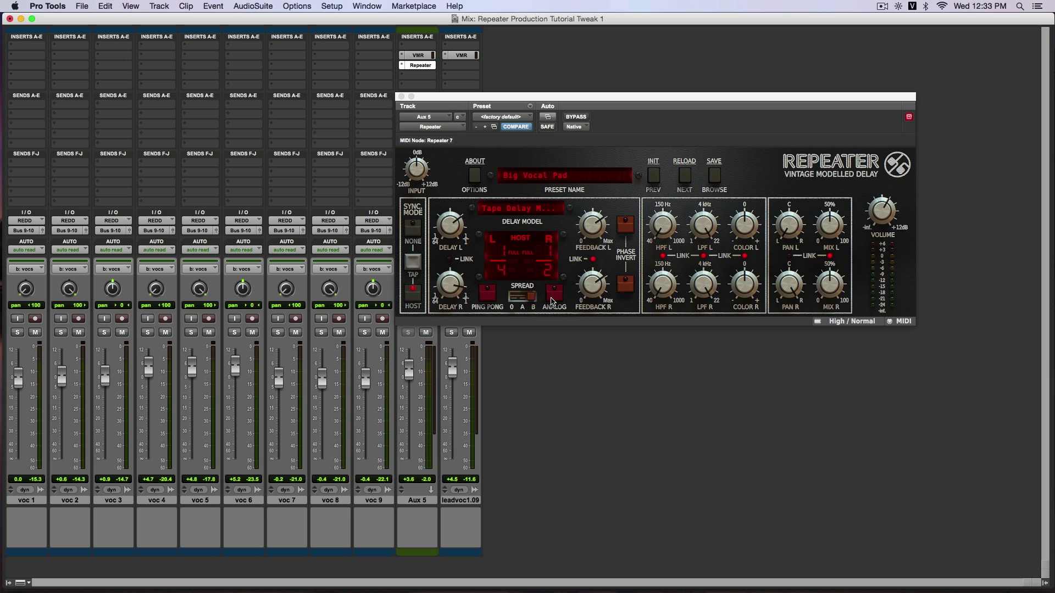
key(super+w)
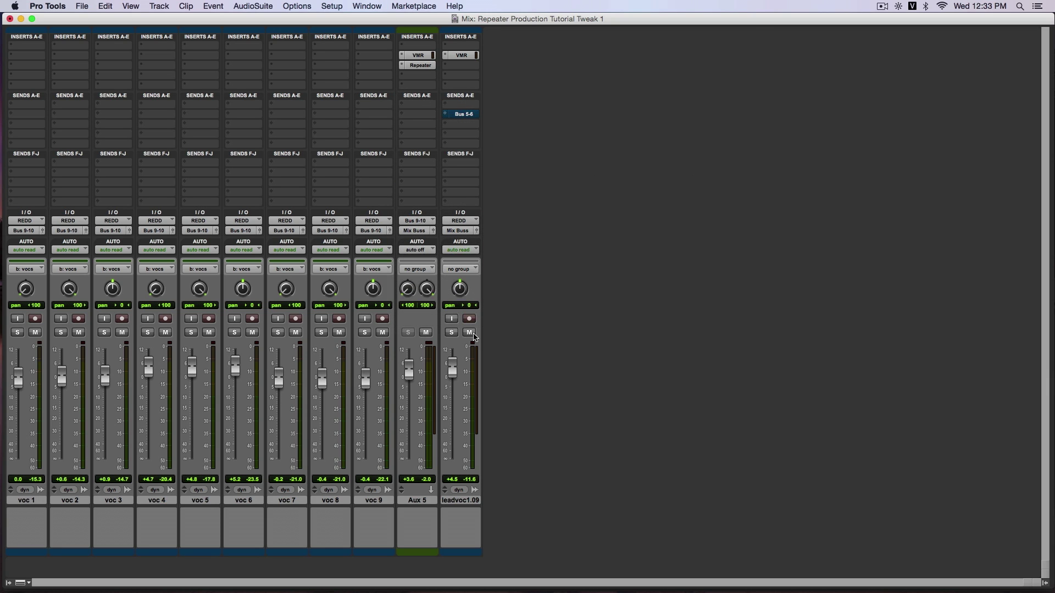
Step: Audition the soloed leadvoc1.09 track from the Lead Vocal marker and clear its solo in the Mix window
click(454, 334)
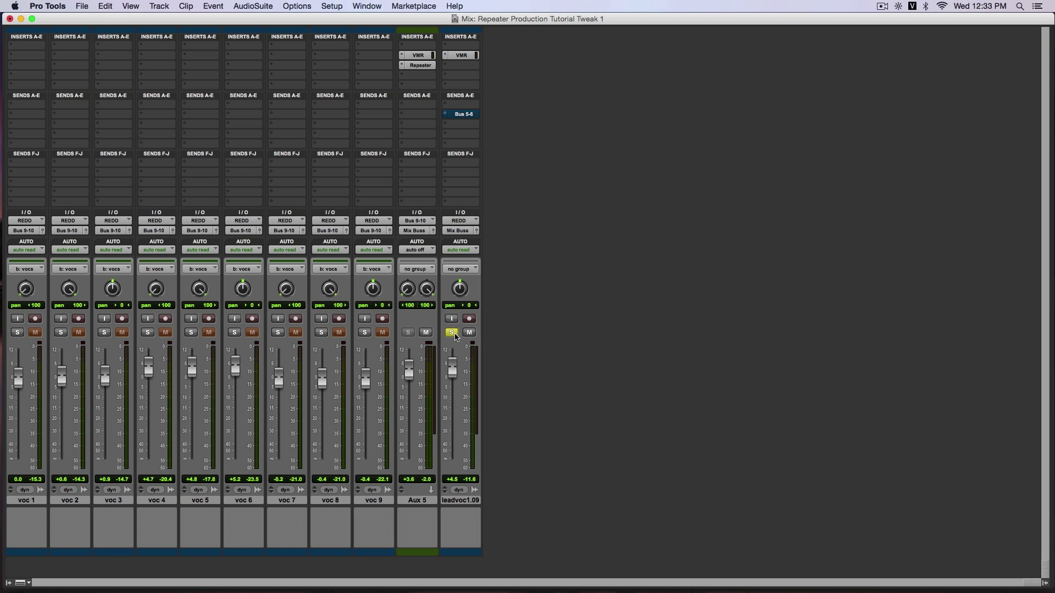
key(super+equal)
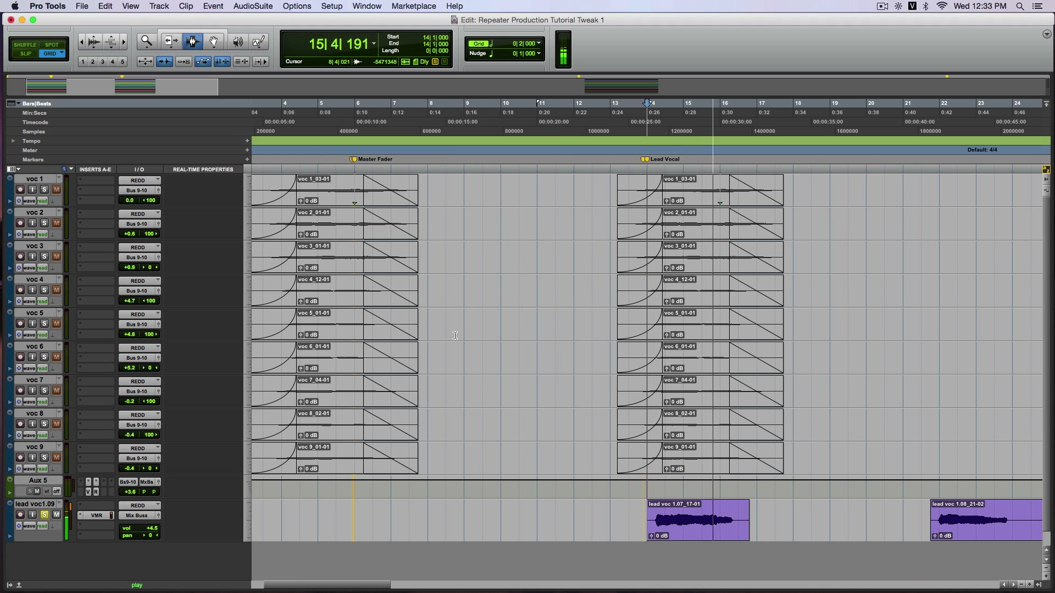
key(space)
key(super+equal)
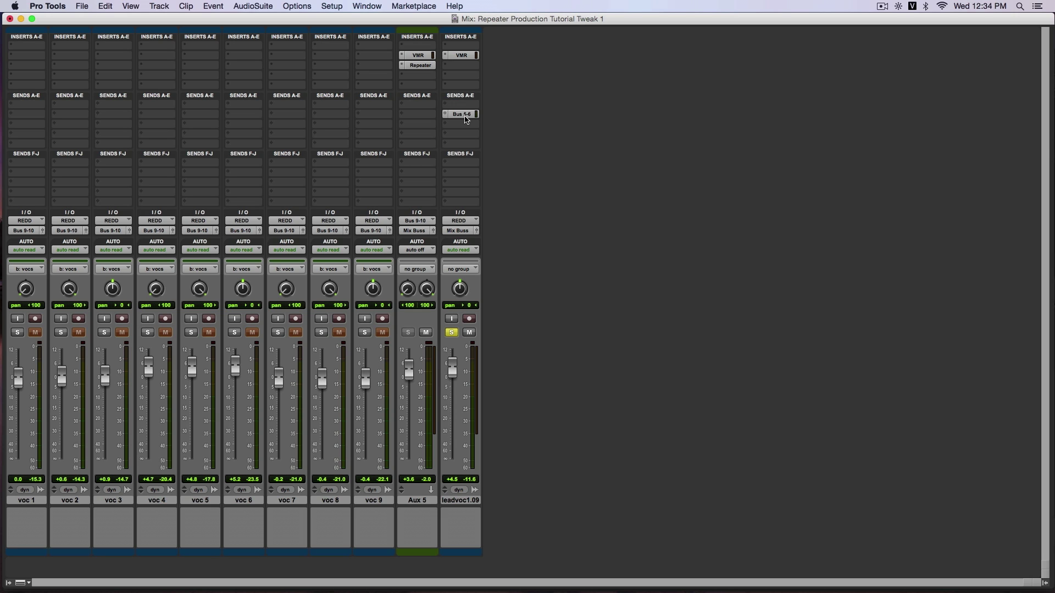
click(469, 333)
click(452, 332)
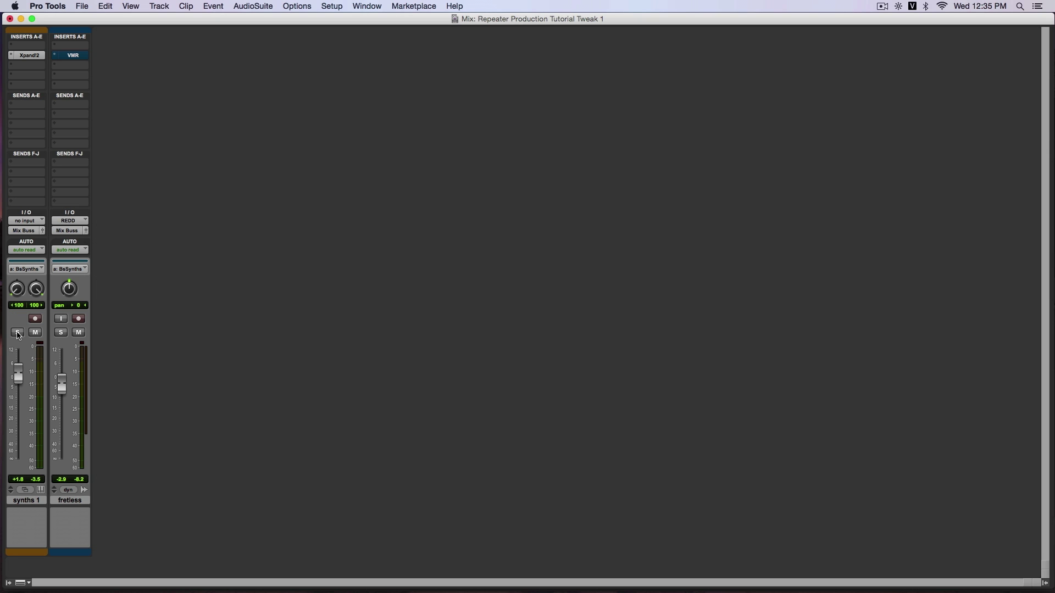
Step: Solo the synths 1 track and display its Xpand!2 instrument
click(61, 333)
click(61, 333)
click(34, 56)
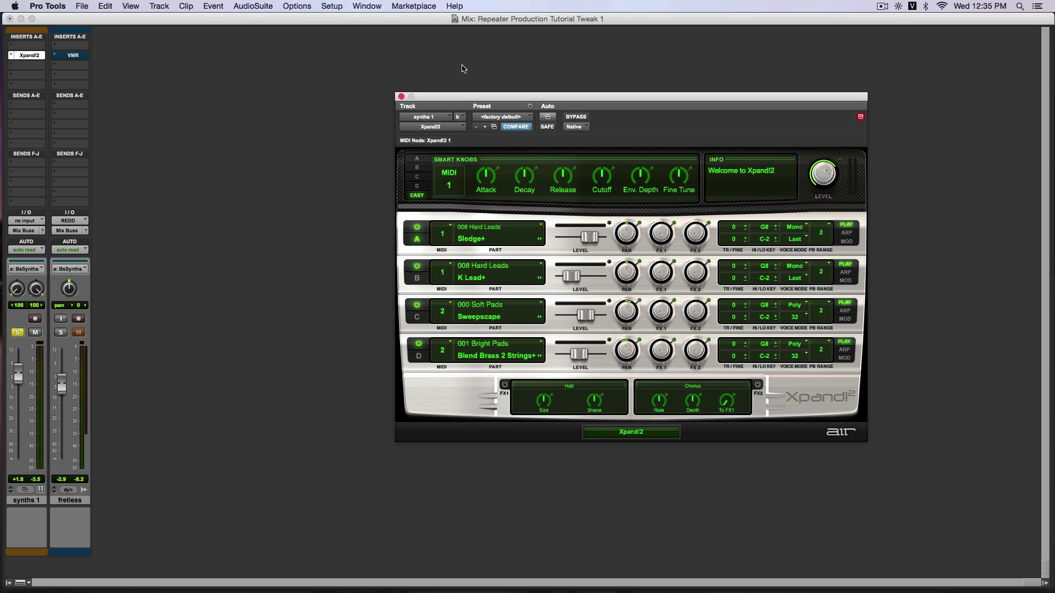
Step: Isolate Xpand!2's Sledge+ part during playback, and swap it for the K Lead+ part on its own
click(419, 343)
click(417, 305)
click(417, 267)
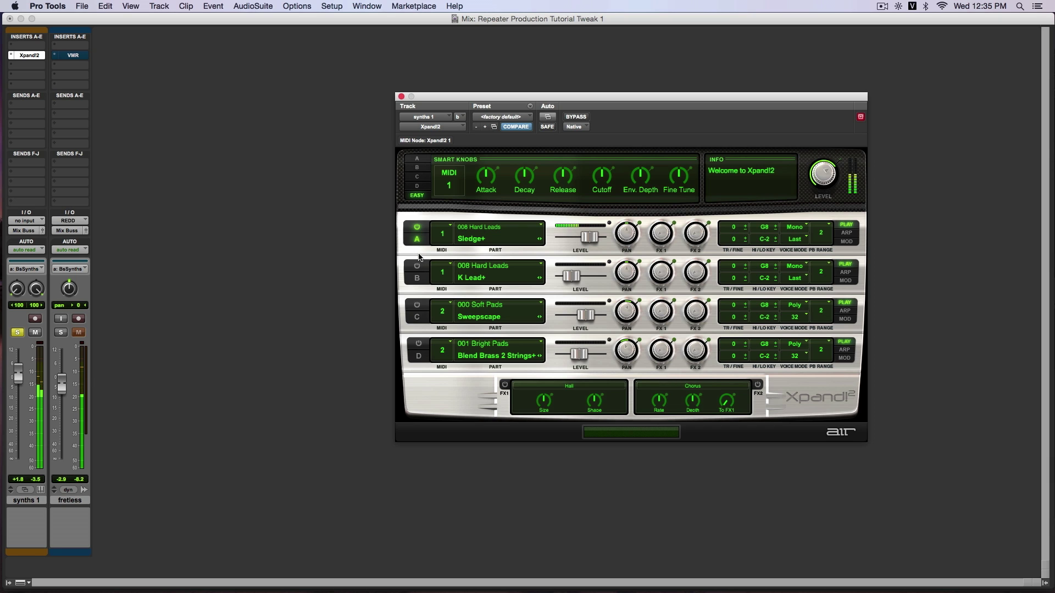
click(417, 228)
click(417, 266)
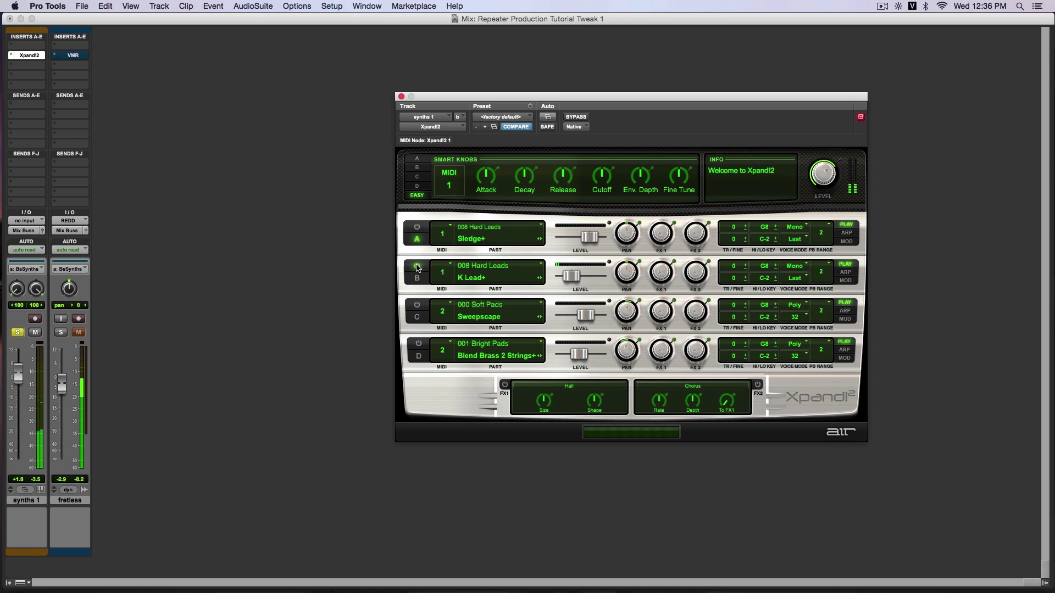
Step: Switch Xpand!2's Sledge+, Sweepscape and Blend Brass 2 Strings+ parts back on alongside K Lead+
click(417, 228)
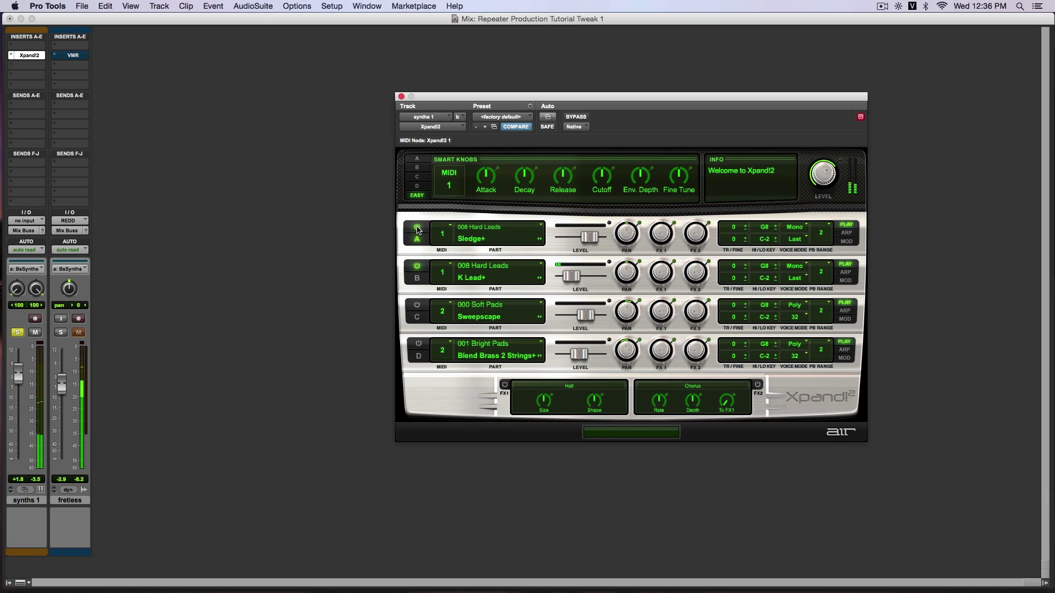
click(418, 305)
click(418, 344)
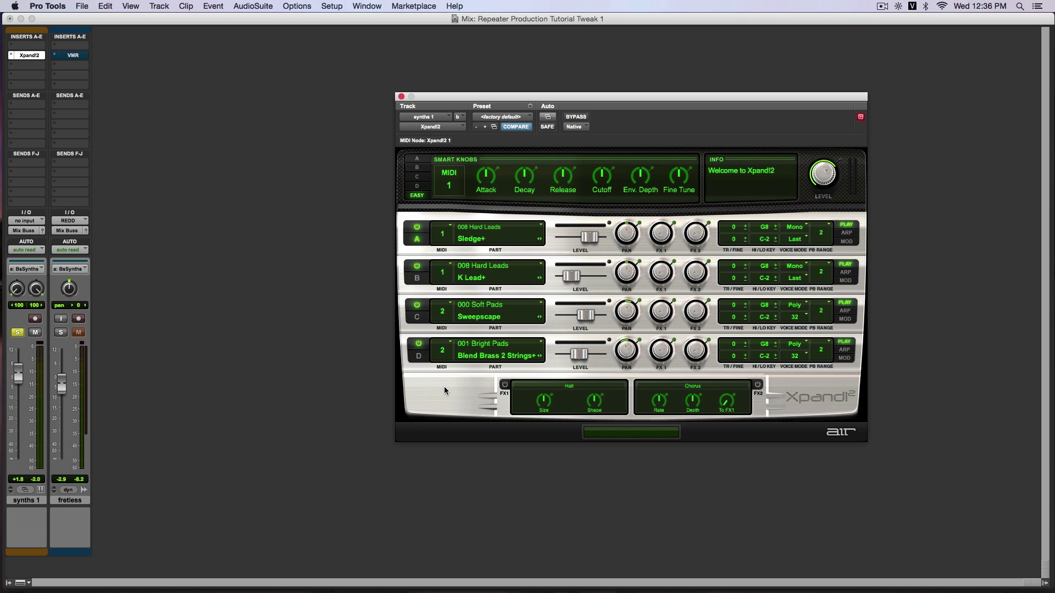
Step: Move the solo from synths 1 to fretless and play the fretless_04 clip from bar 6 in the Edit window
click(17, 333)
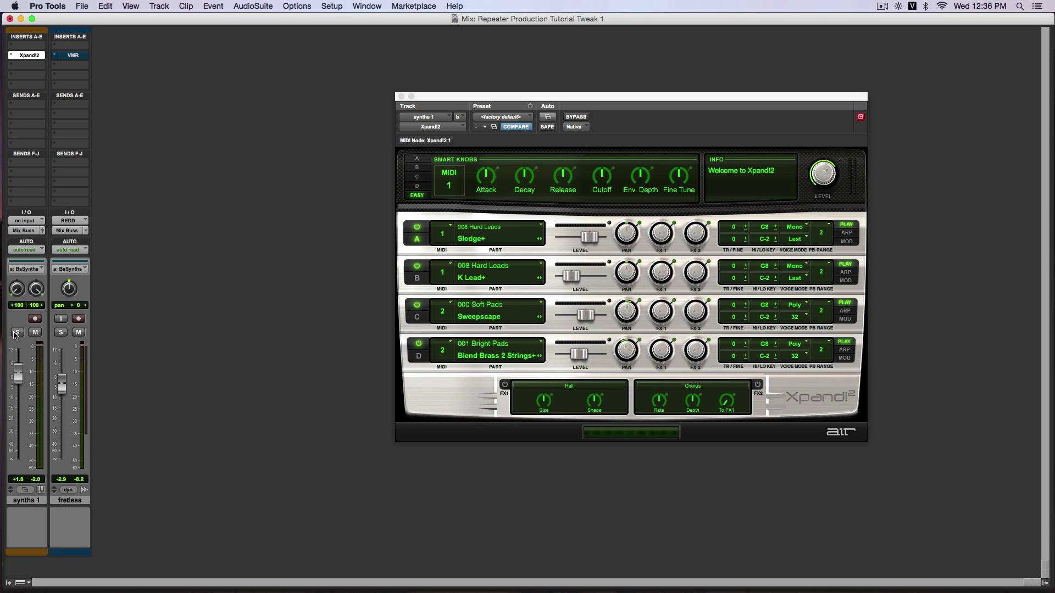
click(55, 336)
key(super+equal)
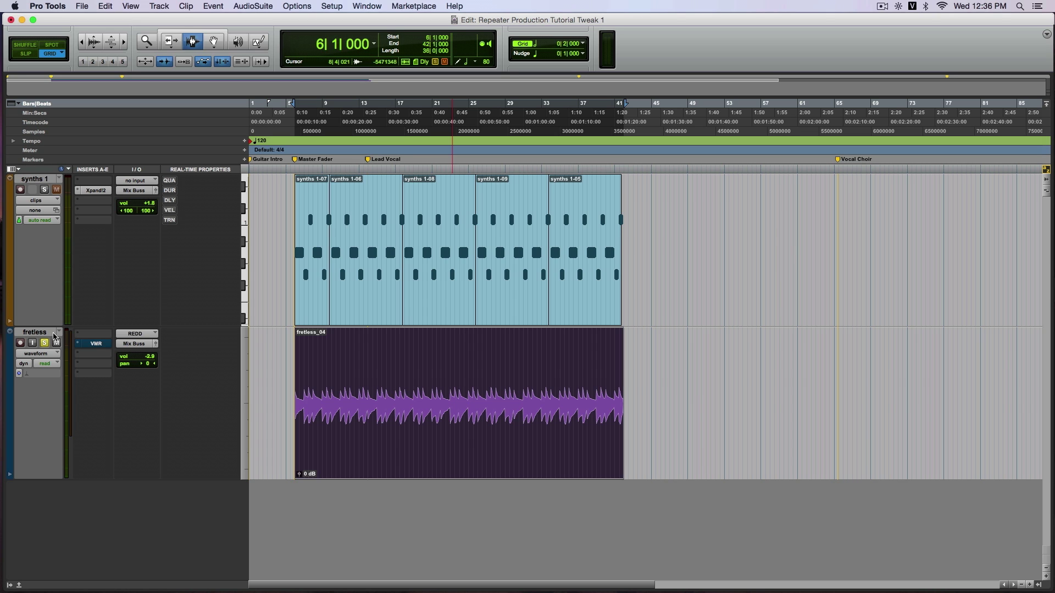
key(space)
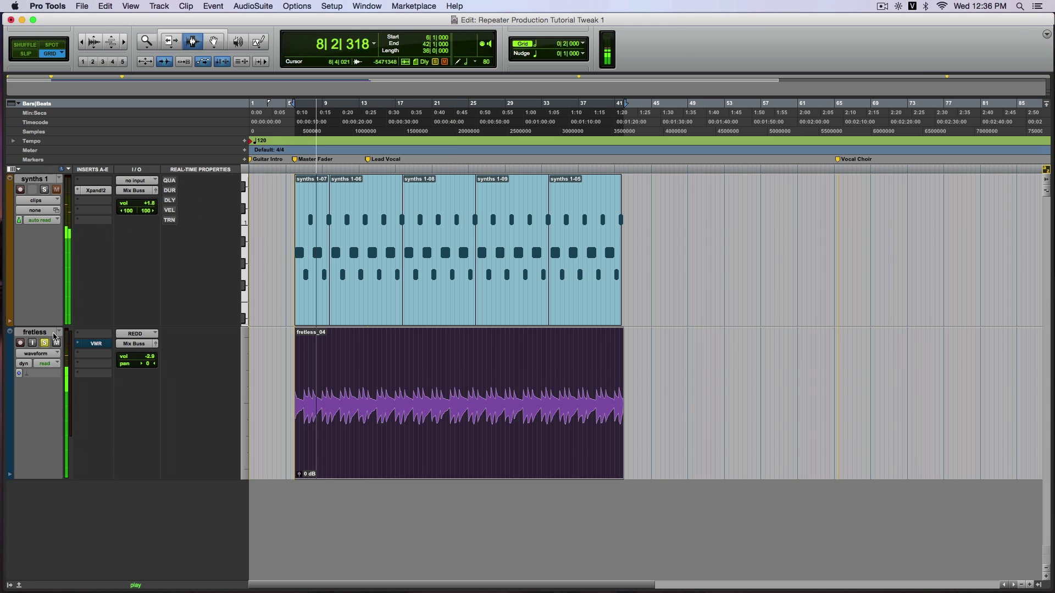
key(space)
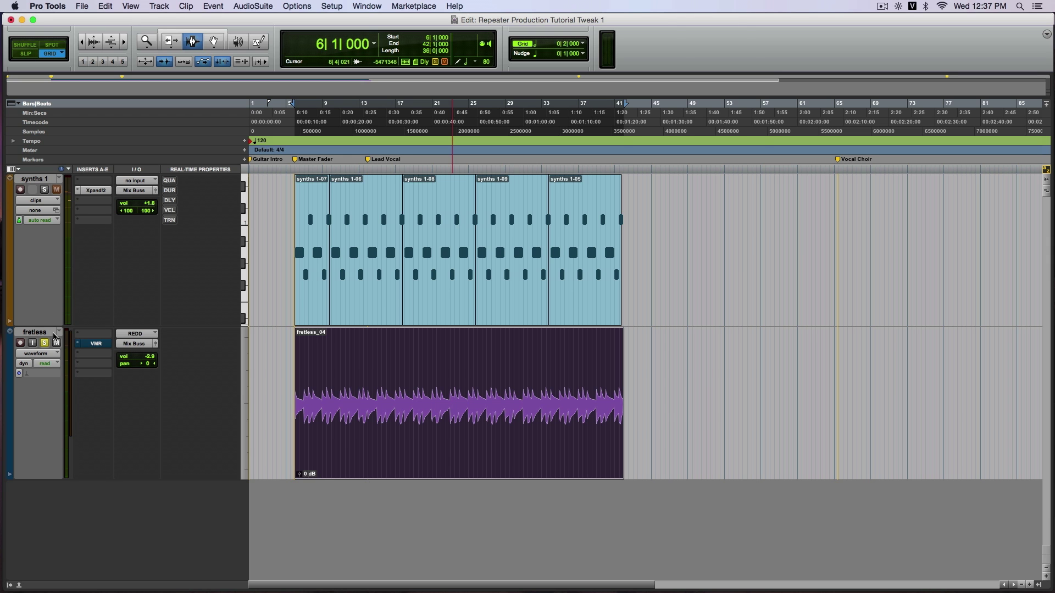
Step: Display the fretless track's Virtual Mix Rack from the Mix window and take it out of bypass
key(super+equal)
click(73, 55)
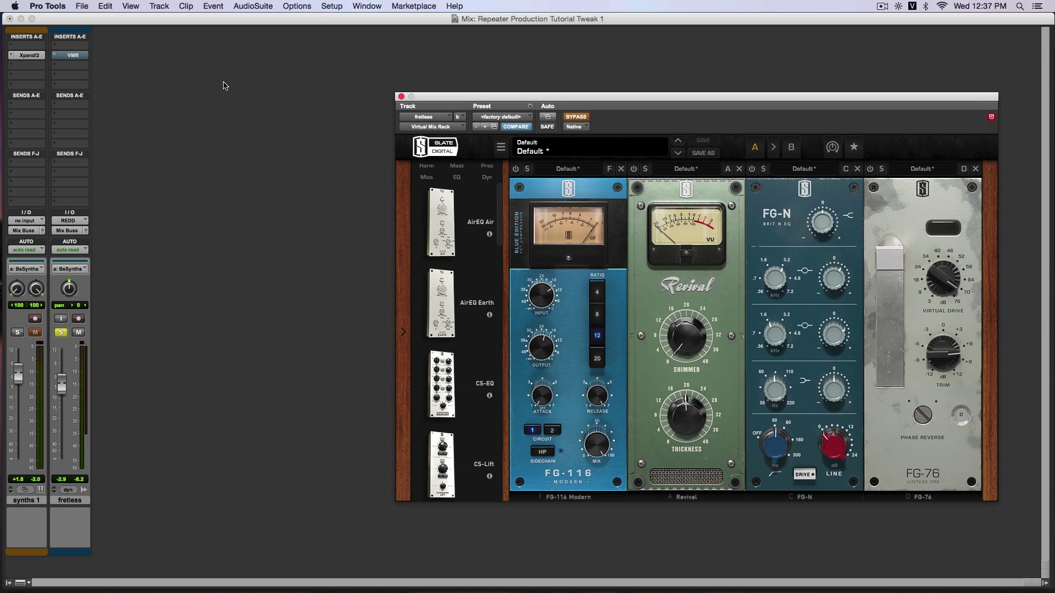
click(585, 116)
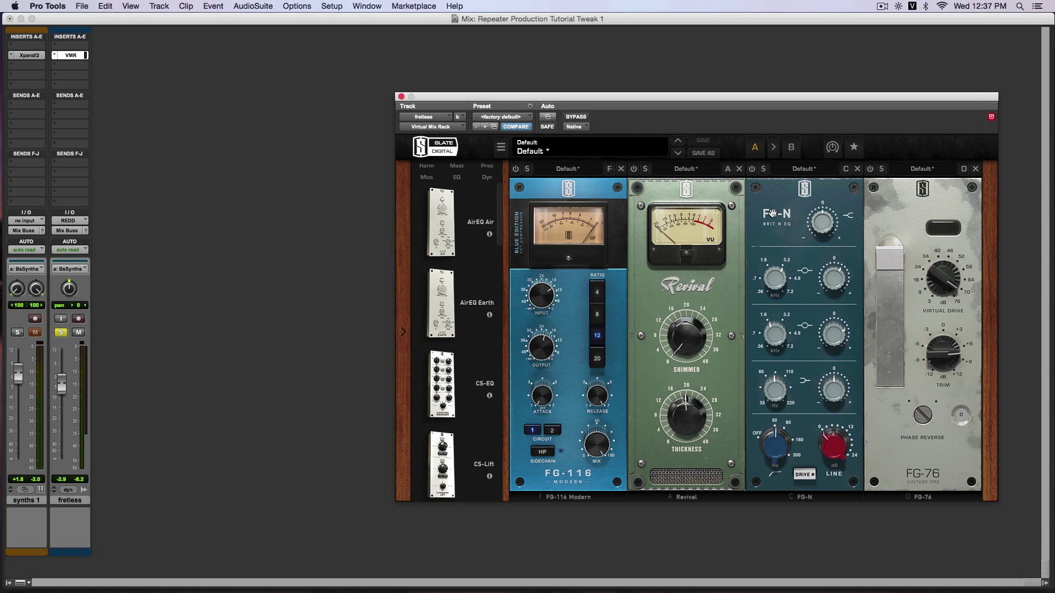
Step: Play the fretless bass and switch on its FG-116 Modern, Revival, FG-N and FG-76 modules
key(space)
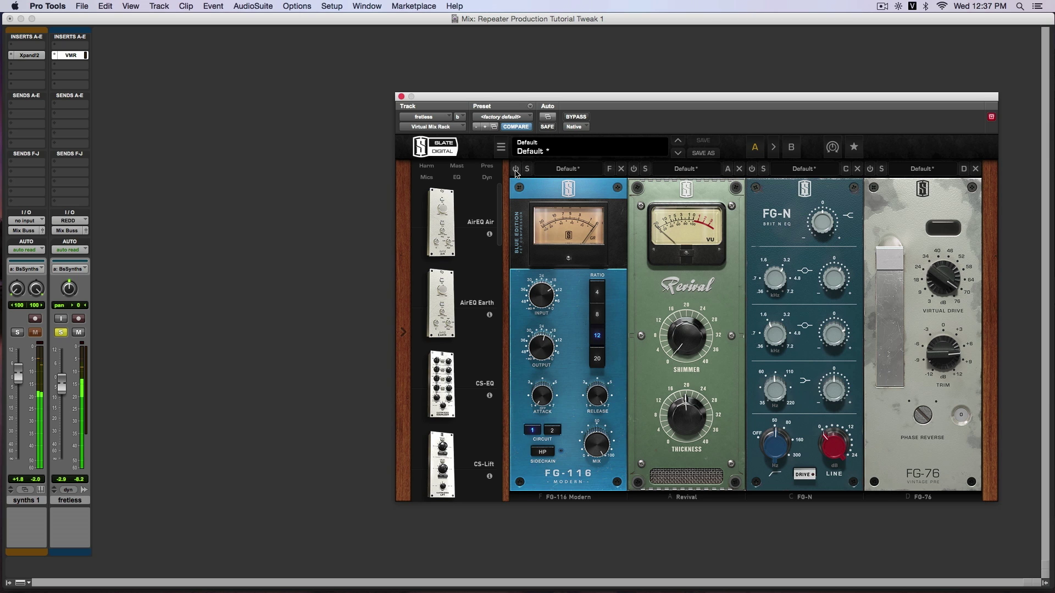
click(516, 169)
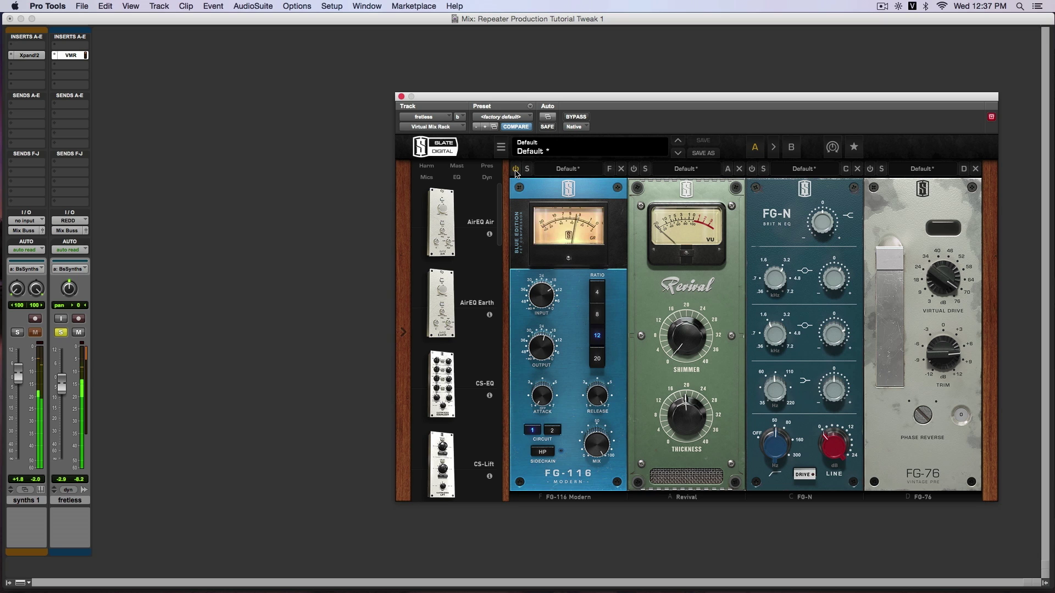
click(633, 169)
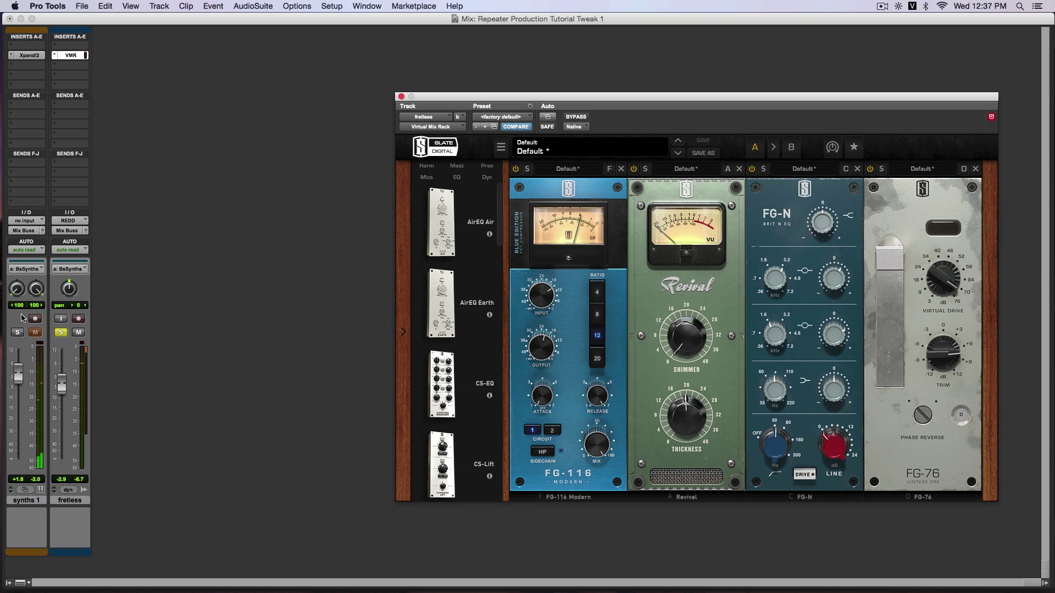
Step: Solo synths 1 and compare it with and without the fretless track soloed alongside
click(17, 333)
click(60, 333)
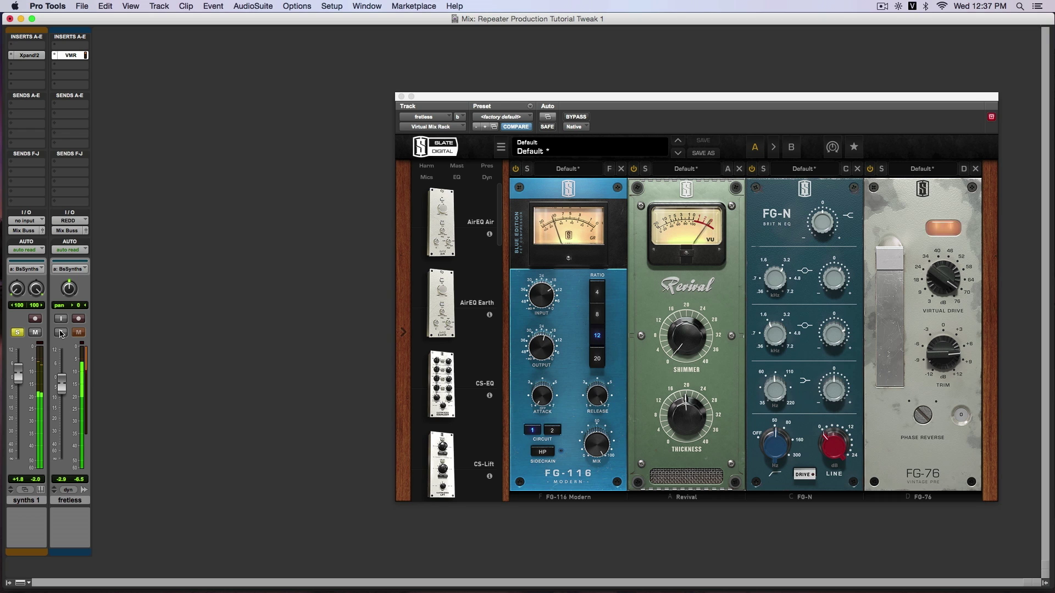
click(61, 333)
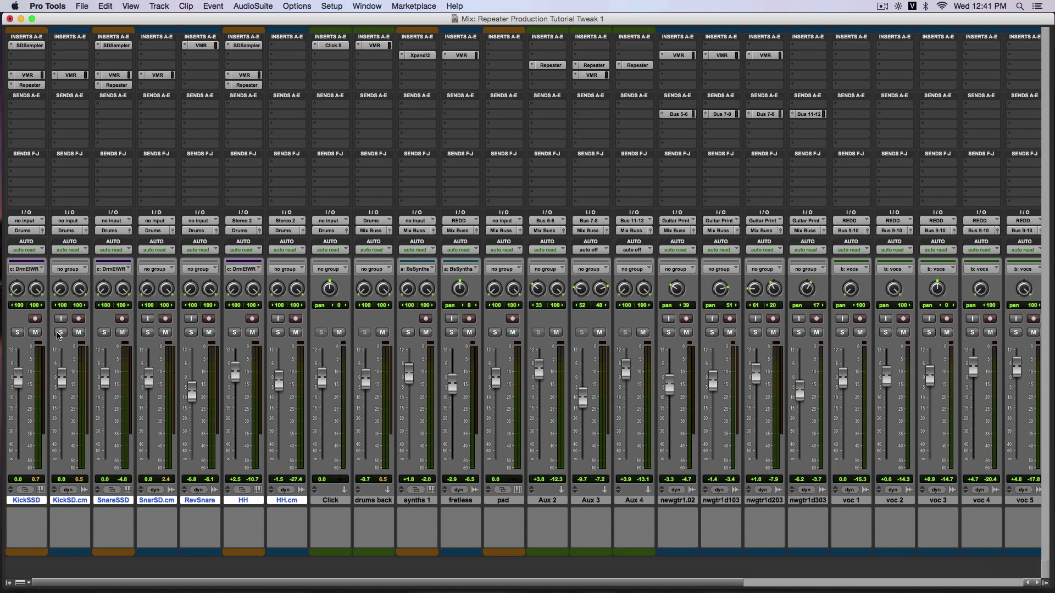
Step: Display the Virtual Mix Rack on the Mix Buss track and move its window clear of the Mix Buss channel
key(space)
scroll(263, 382, right, 10)
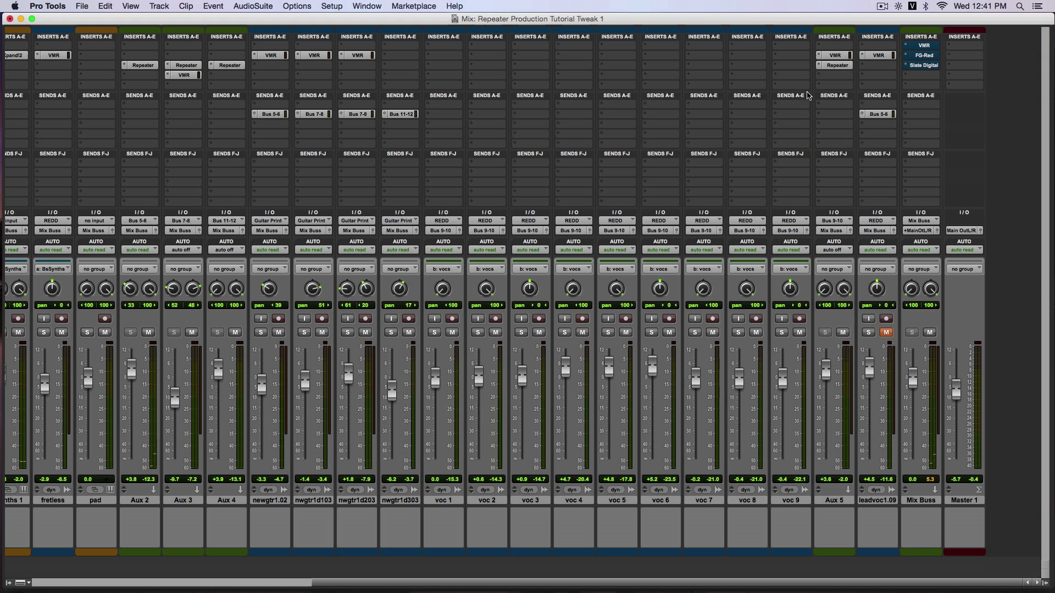
click(924, 46)
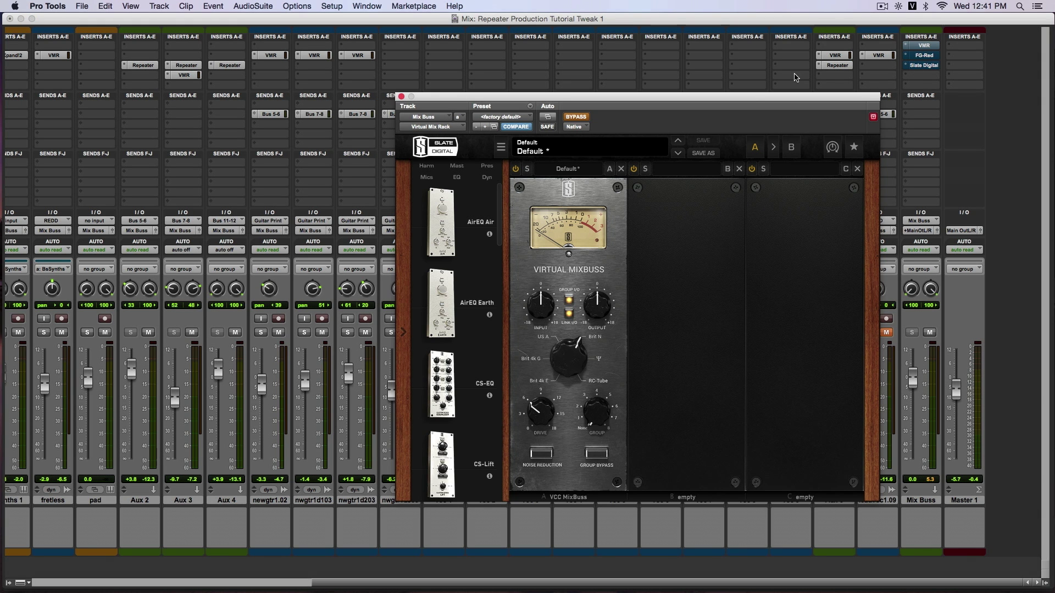
drag(751, 97, 588, 70)
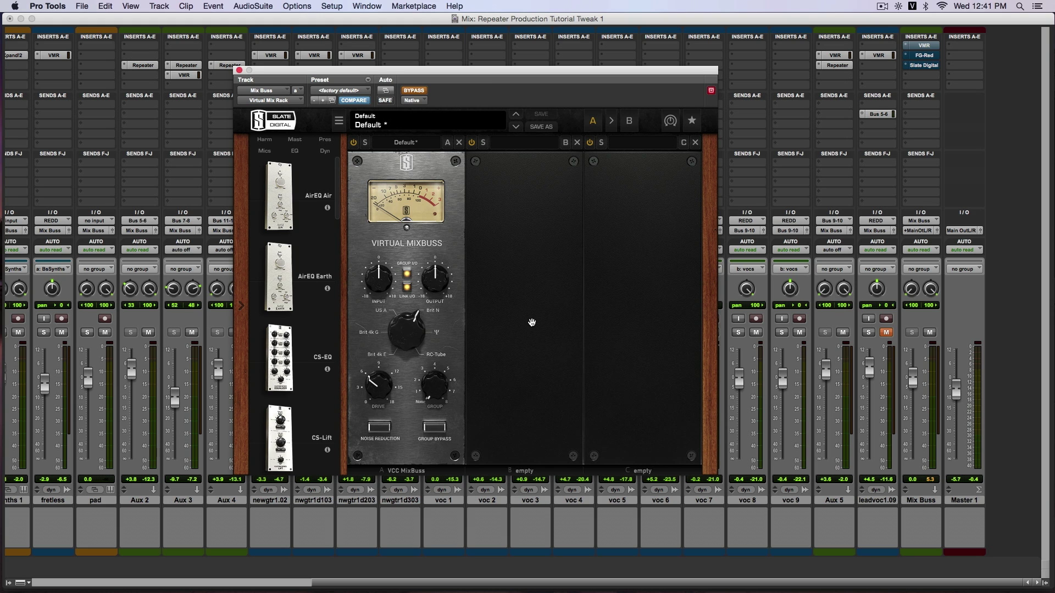
Step: Play the mix and take the Mix Buss track's Virtual Mix Rack and VBC FG-Red out of bypass
key(space)
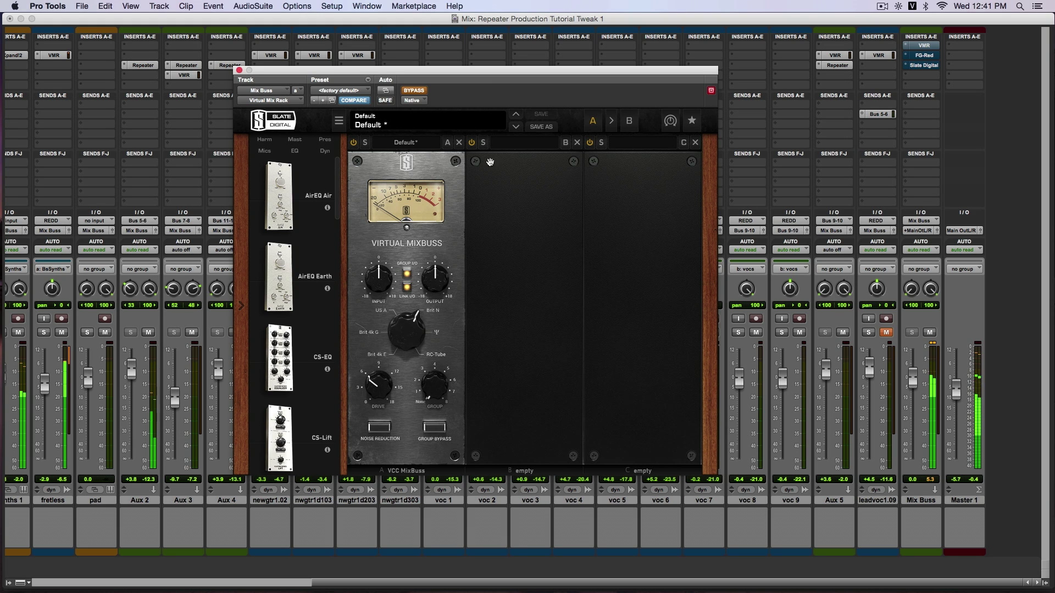
click(415, 92)
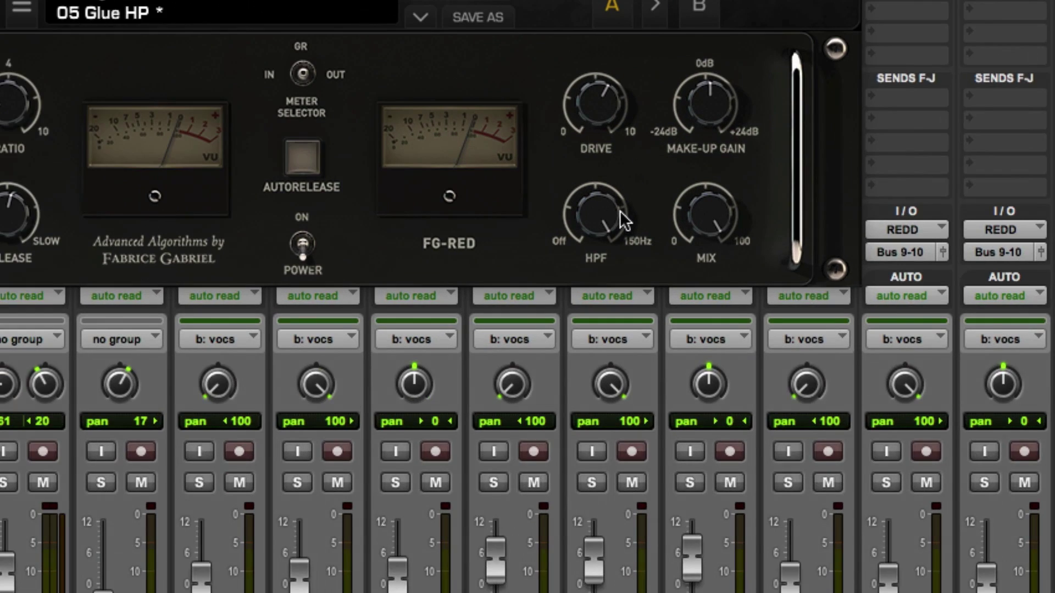
mouse_move(609, 217)
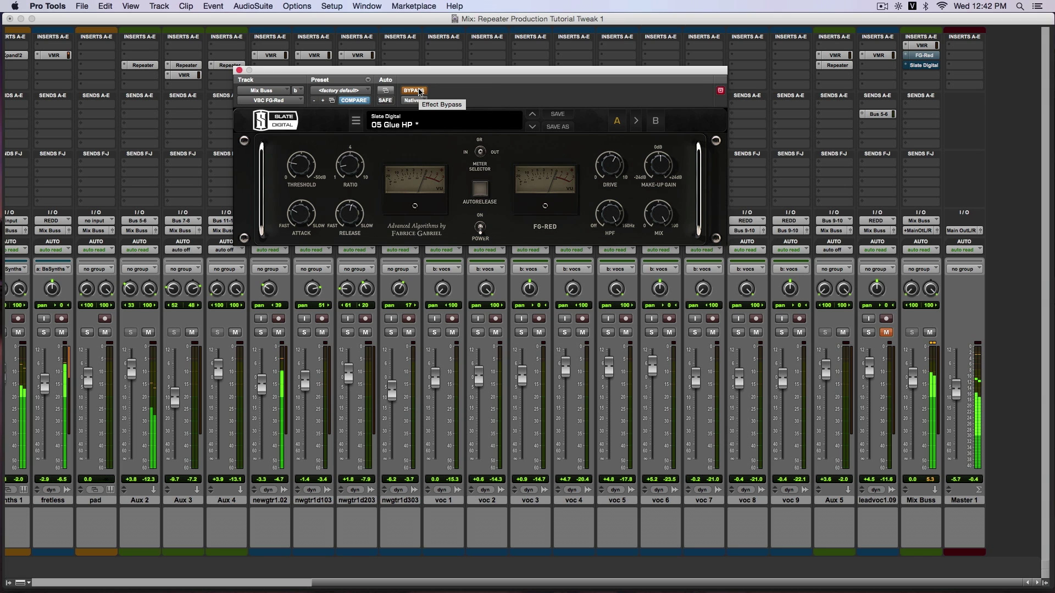
click(420, 91)
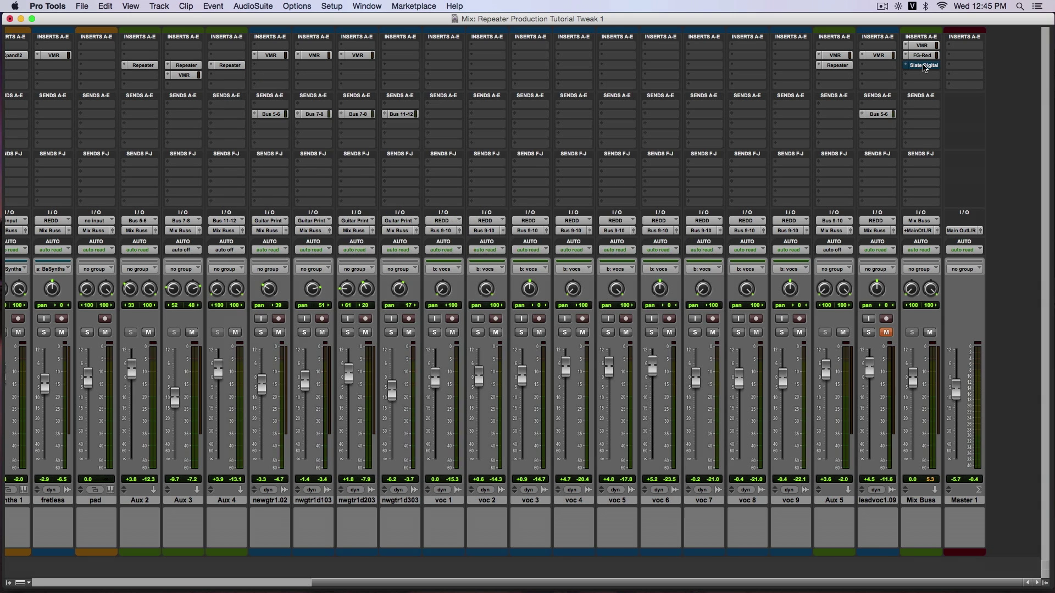
Step: Display the Mix Buss track's FG-X Virtual Mastering Console and compare the playing mix with it active and bypassed, leaving it active
click(932, 66)
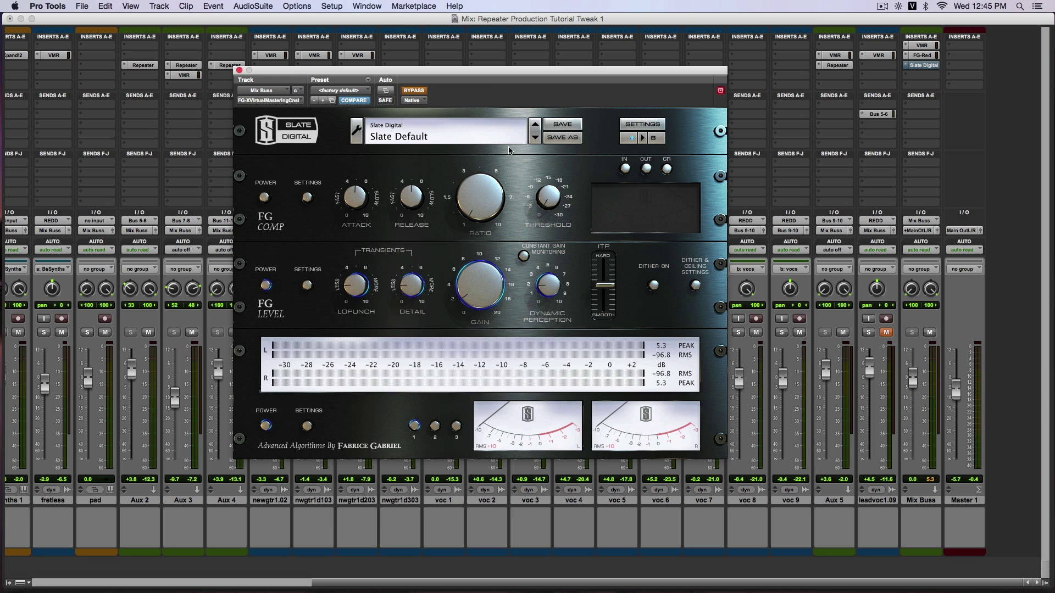
key(space)
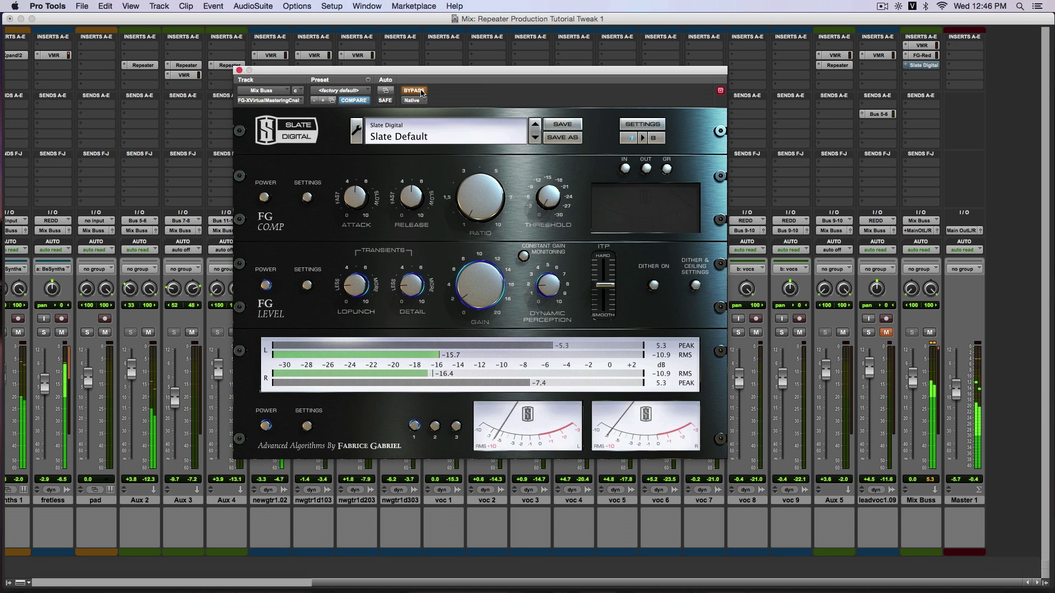
click(421, 91)
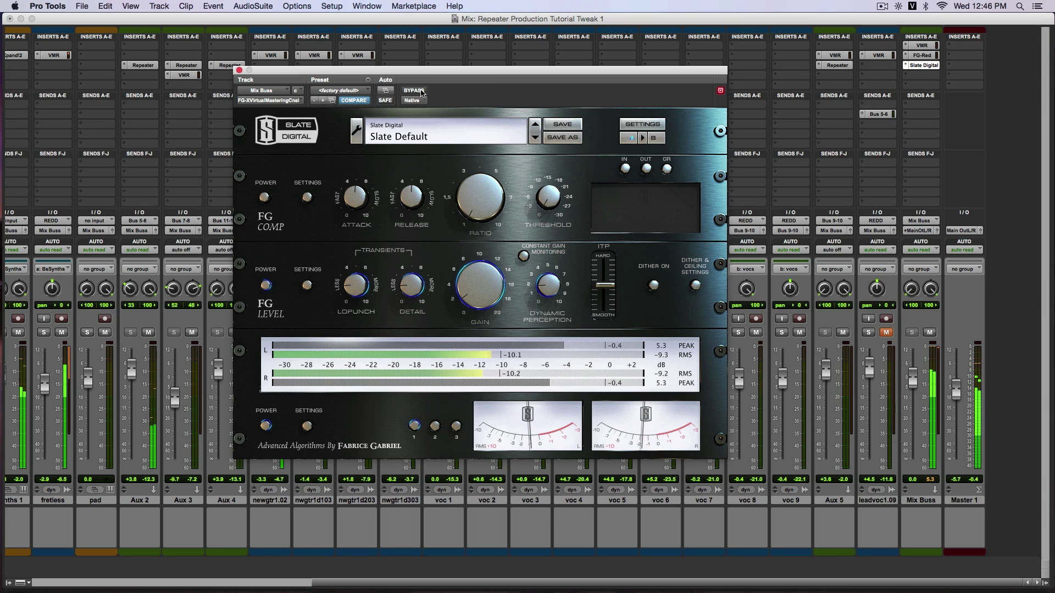
click(421, 91)
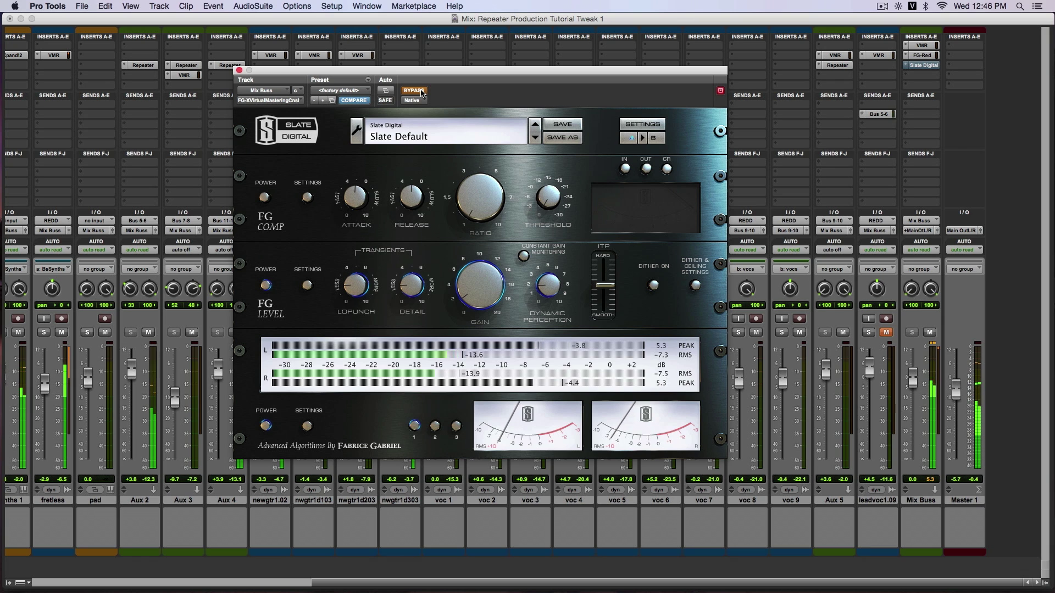
click(421, 91)
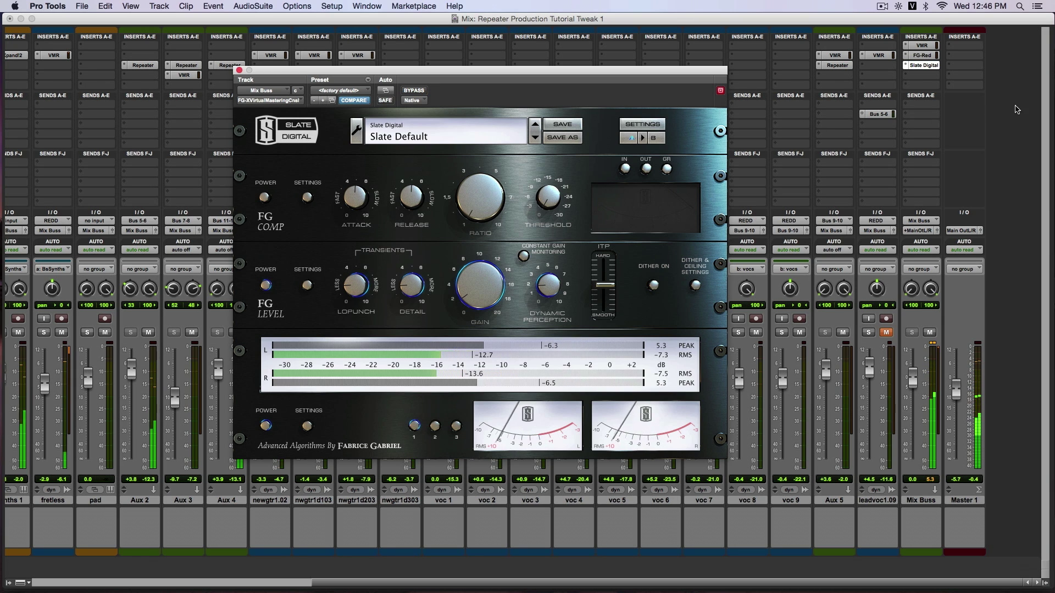
Step: Compare the mix by bypassing the Mix Buss track's Slate Digital, FG-Red and VMR inserts and re-enabling all three
super+click(924, 65)
super+click(923, 55)
super+click(922, 47)
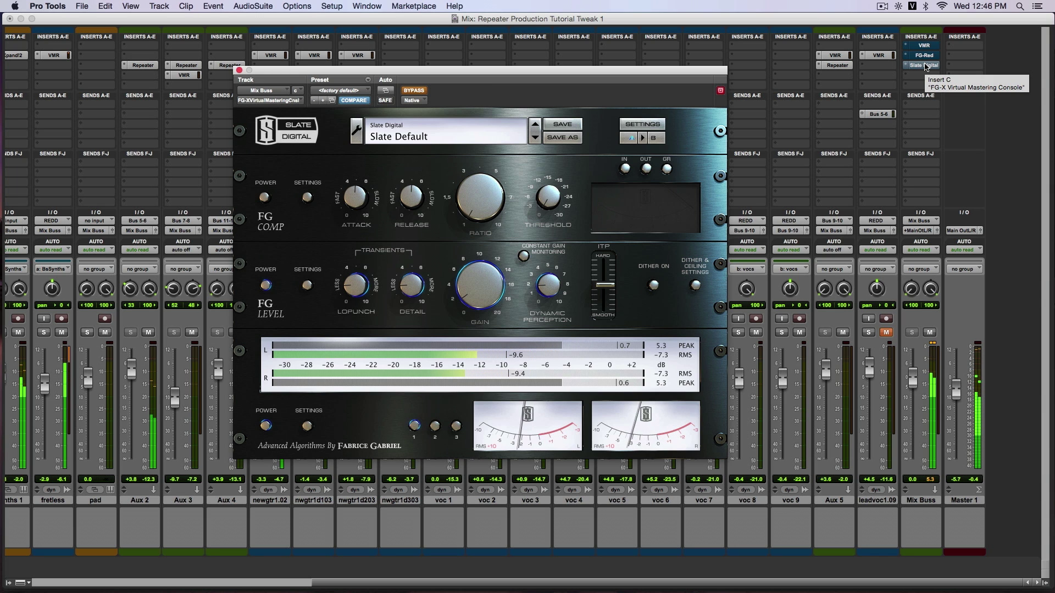
super+click(924, 64)
super+click(924, 56)
super+click(925, 46)
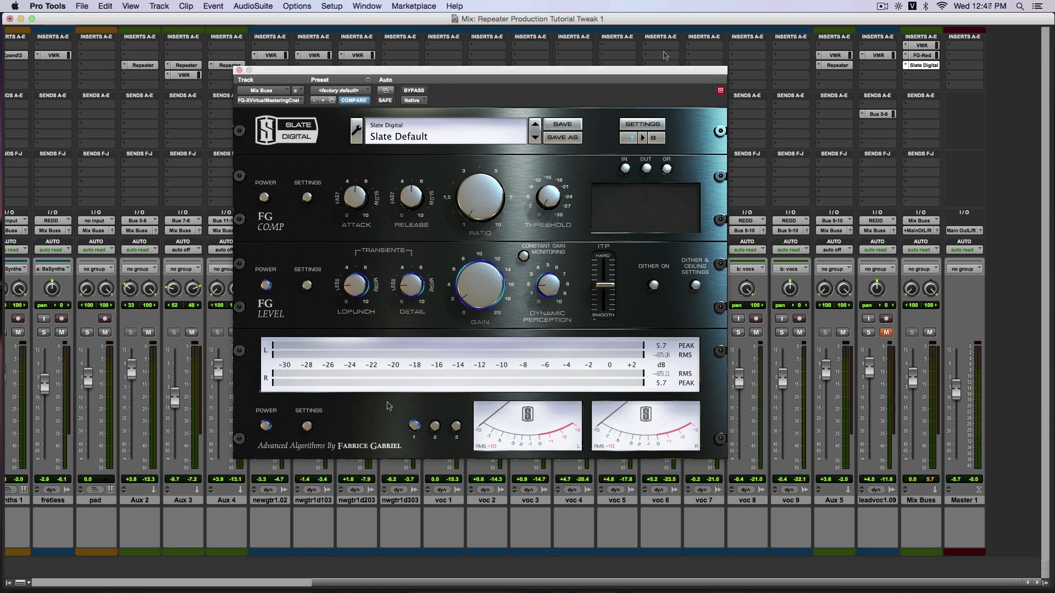
Step: Play back the full mix with the Mix Buss processing active, in the Mix and Edit windows
key(space)
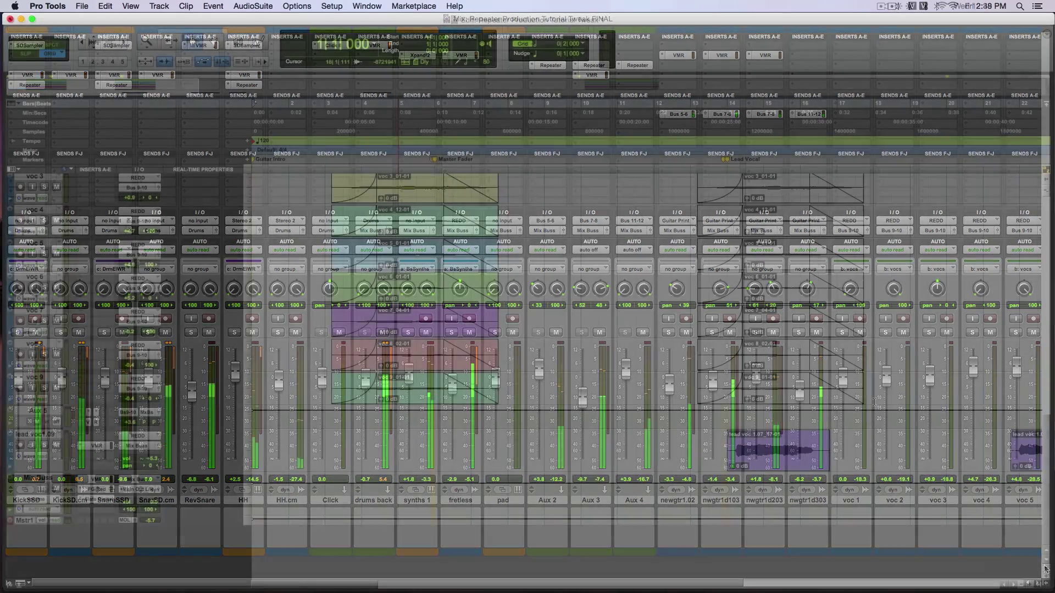
key(space)
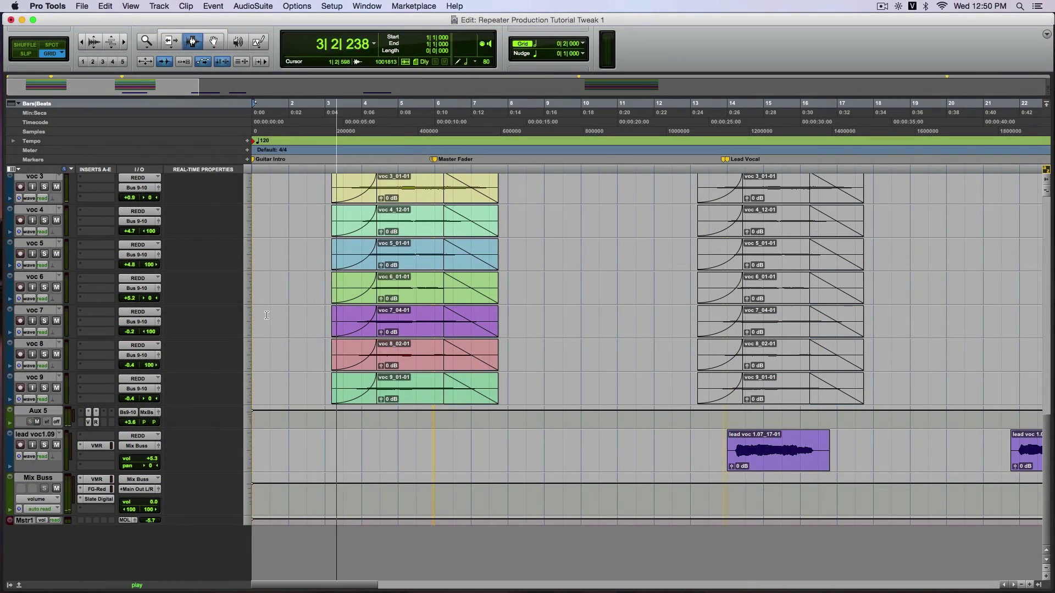